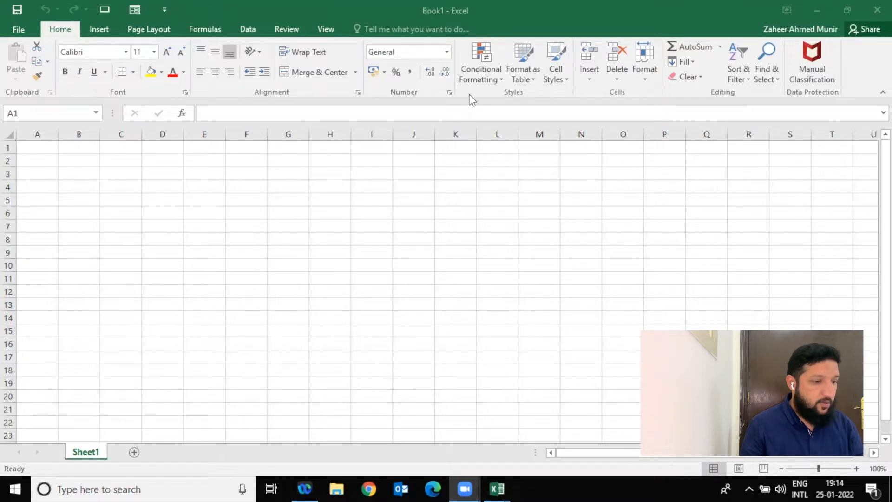
- Look through the places for opening a workbook, including This PC and the Documents folder in the file browser
{"action": "left_click", "coordinate": [17, 32]}
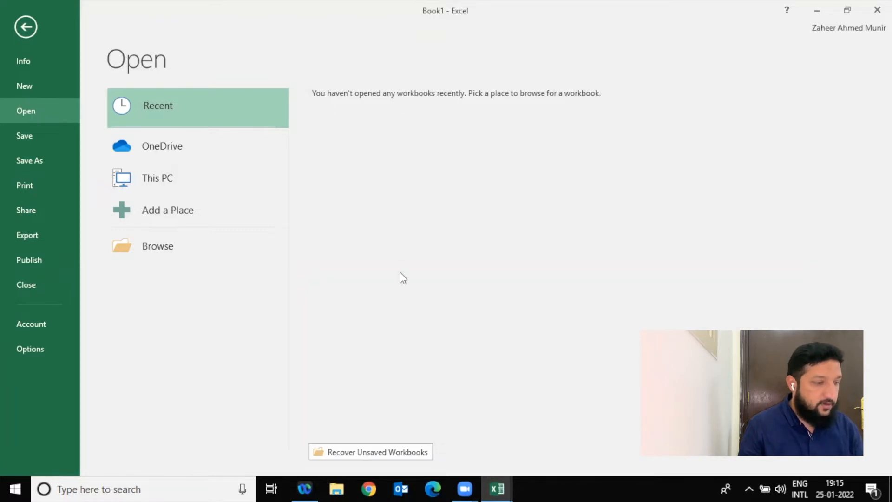
{"action": "left_click", "coordinate": [208, 182]}
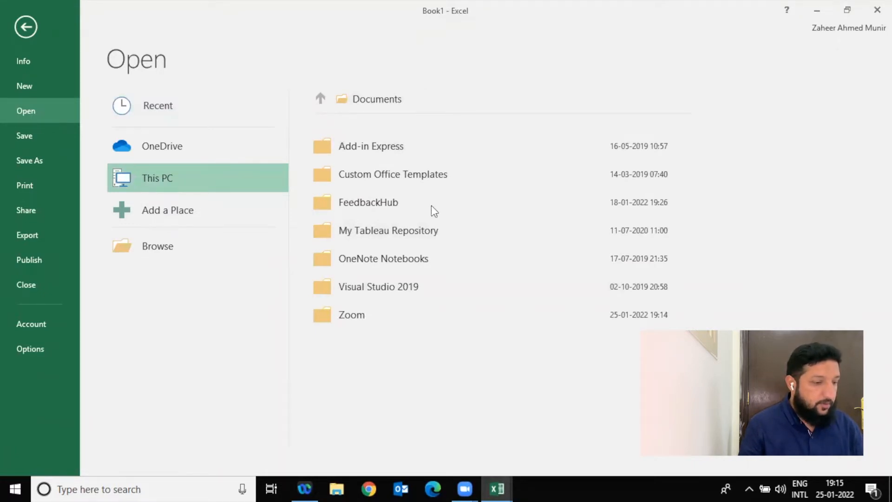
{"action": "left_click", "coordinate": [179, 251]}
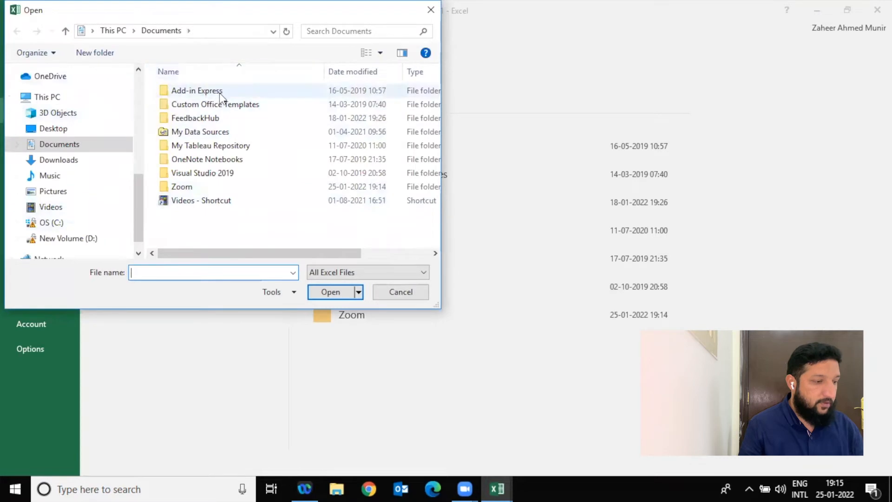
{"action": "key", "text": "Escape"}
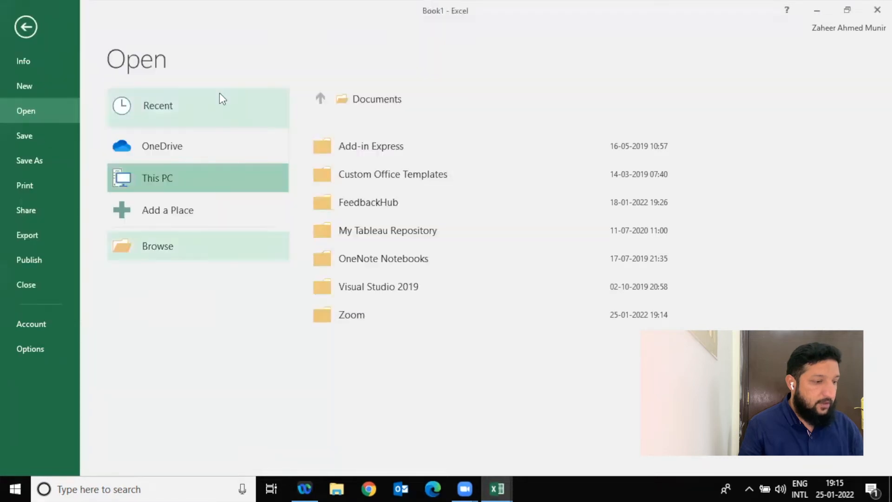
- Review the Save As locations and the print settings of the blank workbook, and return to the sheet
{"action": "left_click", "coordinate": [12, 134]}
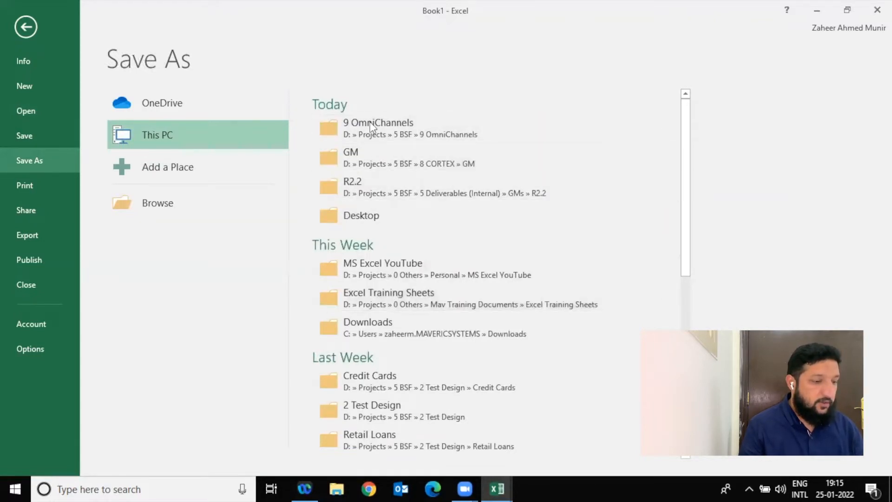
{"action": "left_click", "coordinate": [50, 190]}
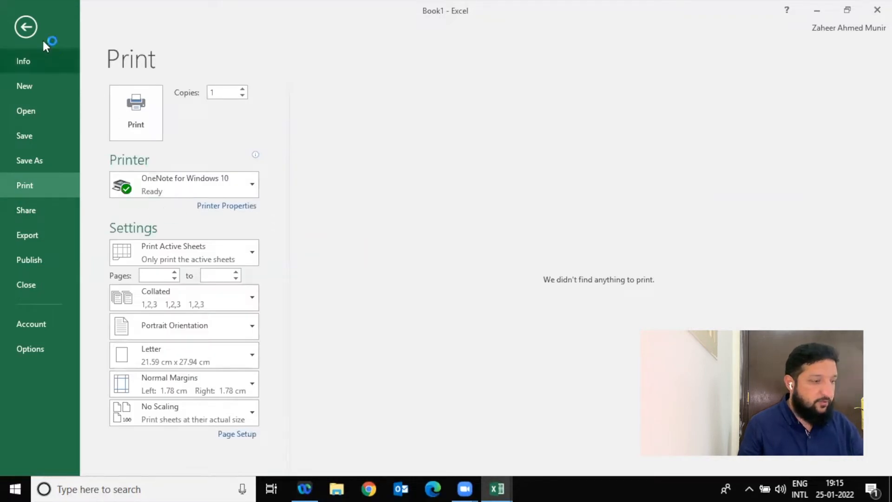
{"action": "left_click", "coordinate": [29, 28]}
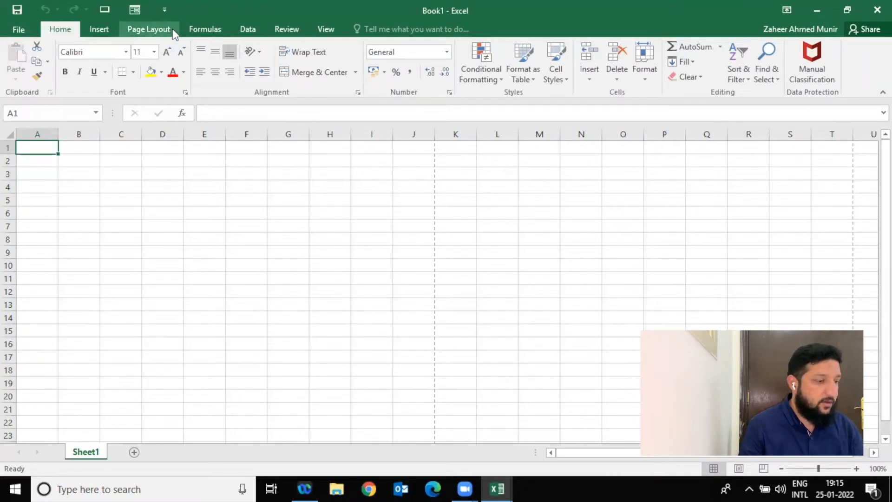
- Share the blank workbook by email, creating a message with Book1.xlsx as an attachment
{"action": "left_click", "coordinate": [19, 30]}
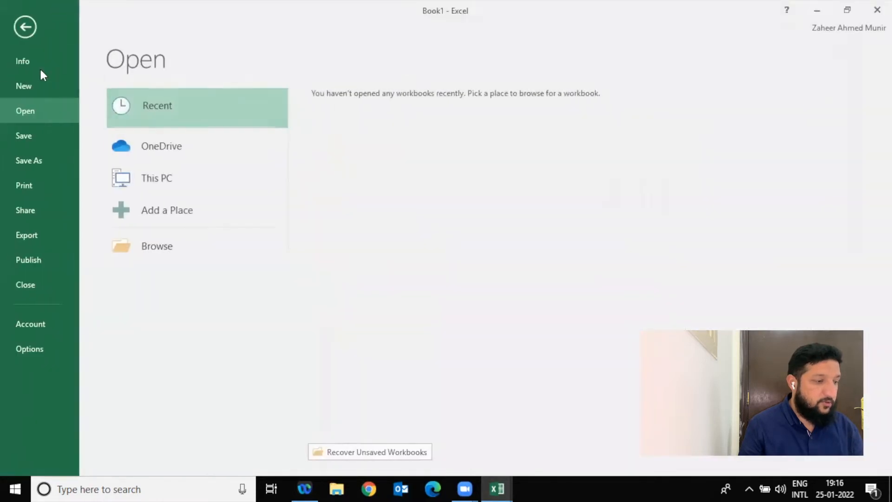
{"action": "left_click", "coordinate": [49, 211]}
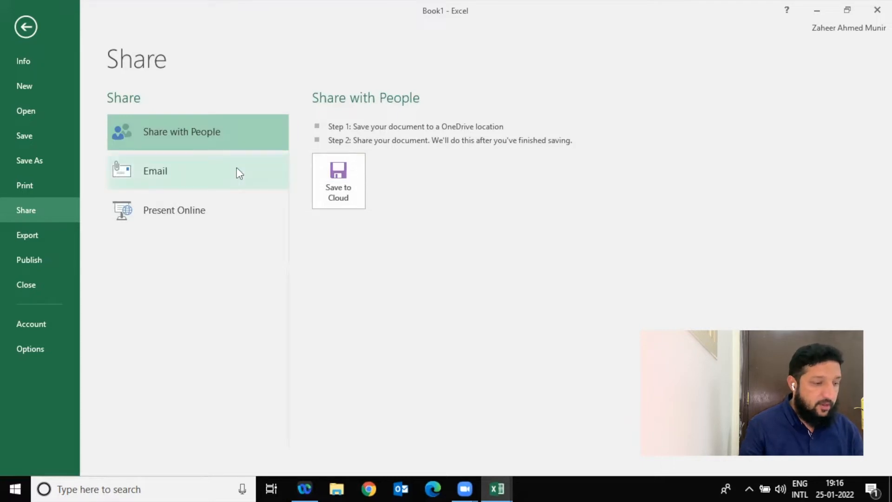
{"action": "left_click", "coordinate": [253, 186]}
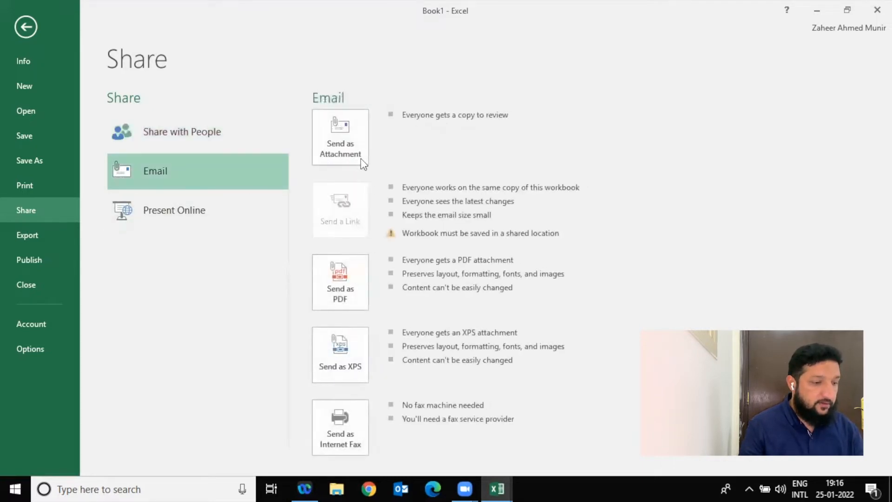
{"action": "left_click", "coordinate": [361, 158]}
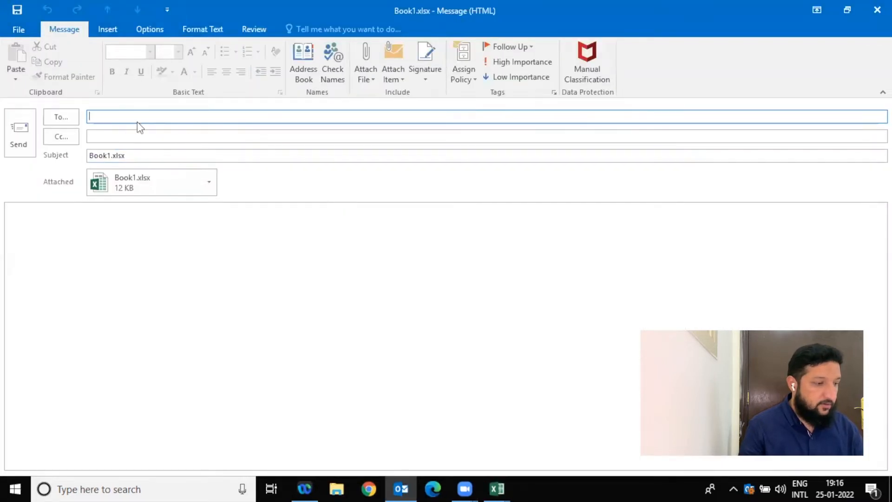
- Enter trial text in the email's recipient field, clear it, and close the message
{"action": "type", "text": "fdfds"}
{"action": "key", "text": "BackSpace"}
{"action": "key", "text": "BackSpace"}
{"action": "key", "text": "BackSpace"}
{"action": "key", "text": "BackSpace"}
{"action": "key", "text": "BackSpace"}
{"action": "key", "text": "Escape"}
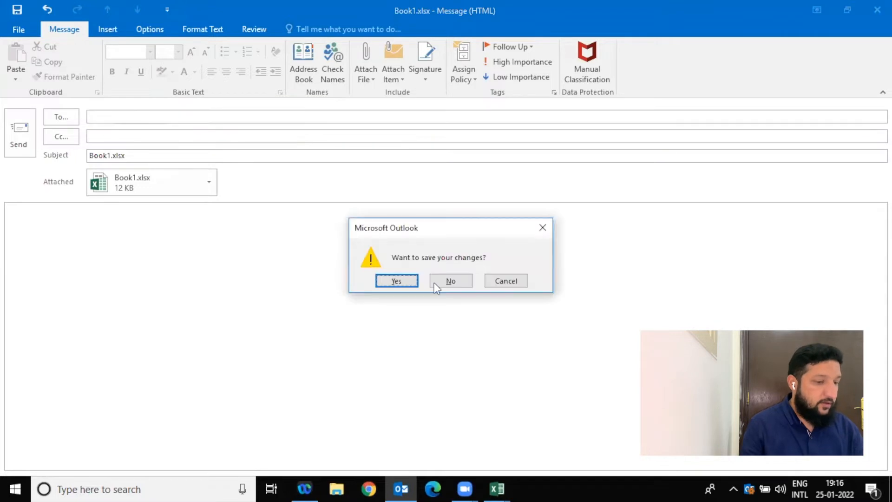
{"action": "left_click", "coordinate": [409, 280]}
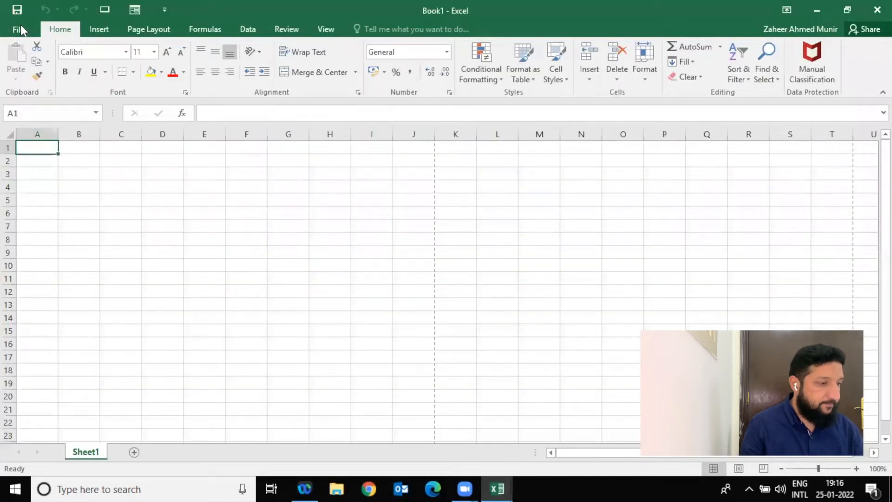
- Review the sharing options and the export options available for the blank workbook
{"action": "left_click", "coordinate": [21, 29]}
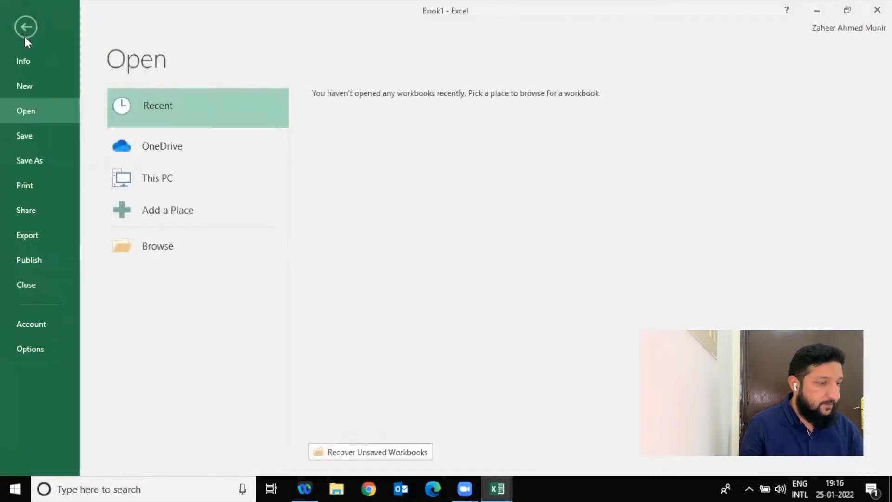
{"action": "left_click", "coordinate": [51, 210]}
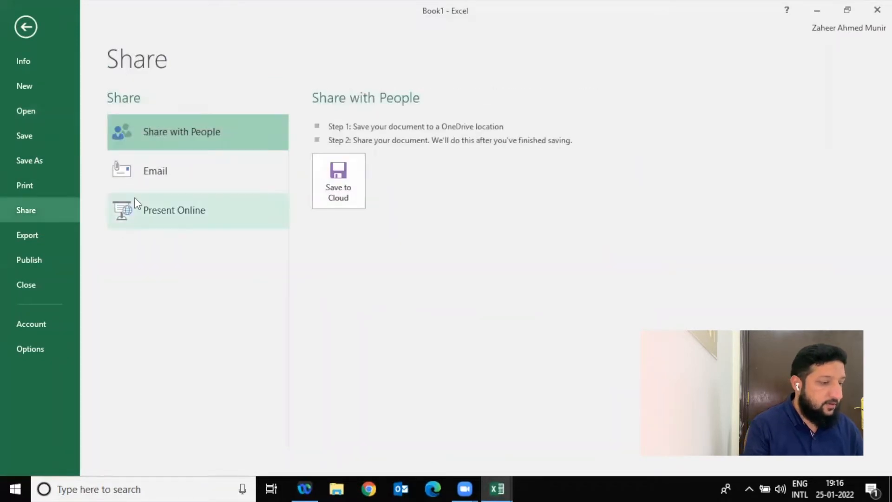
{"action": "left_click", "coordinate": [60, 235]}
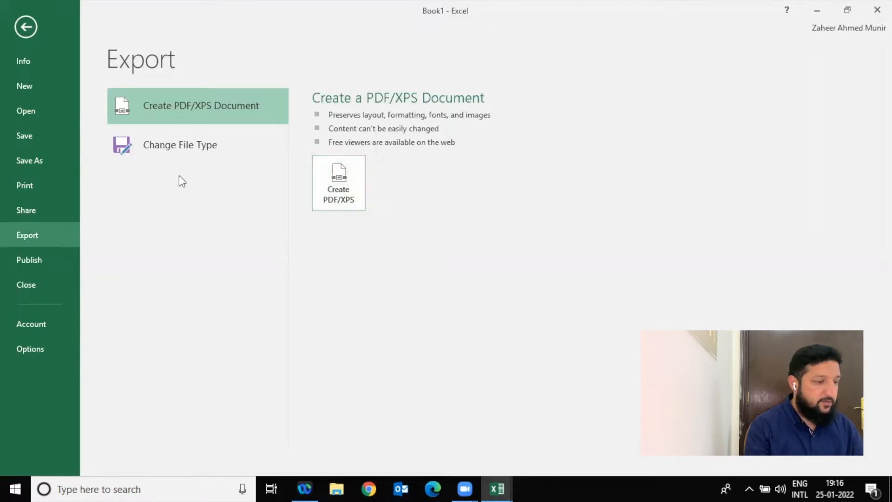
- Create a new workbook from the Gantt project planner template in the Planners and Trackers category
{"action": "left_click", "coordinate": [39, 81]}
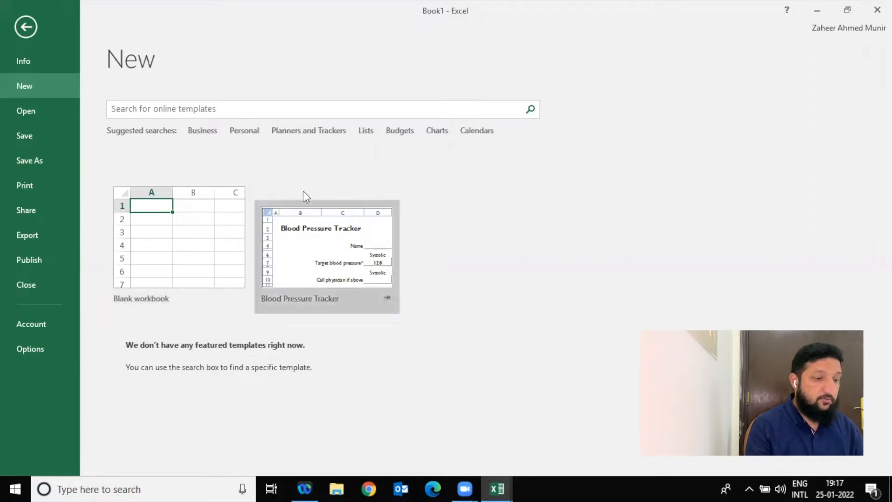
{"action": "left_click", "coordinate": [285, 132]}
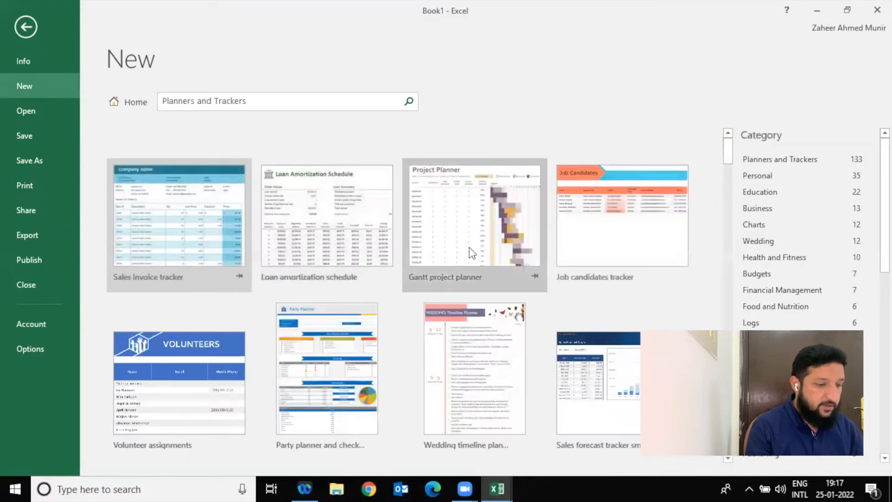
{"action": "left_click", "coordinate": [470, 253]}
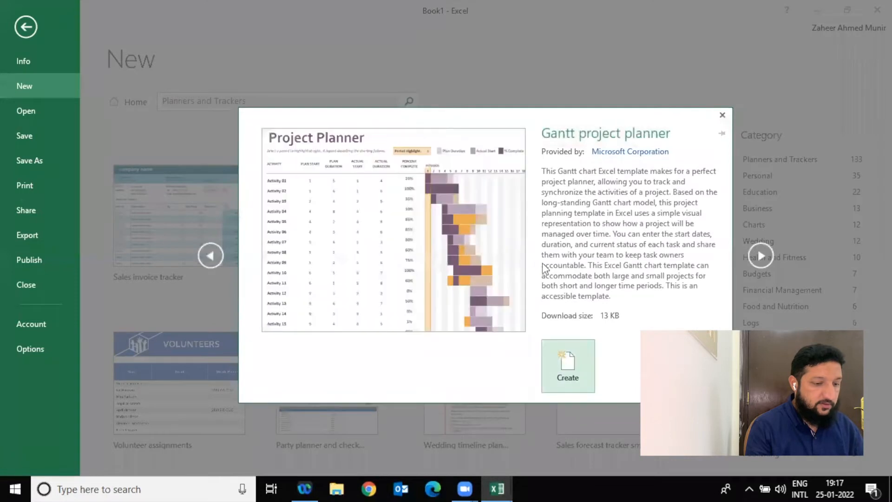
{"action": "left_click", "coordinate": [575, 343]}
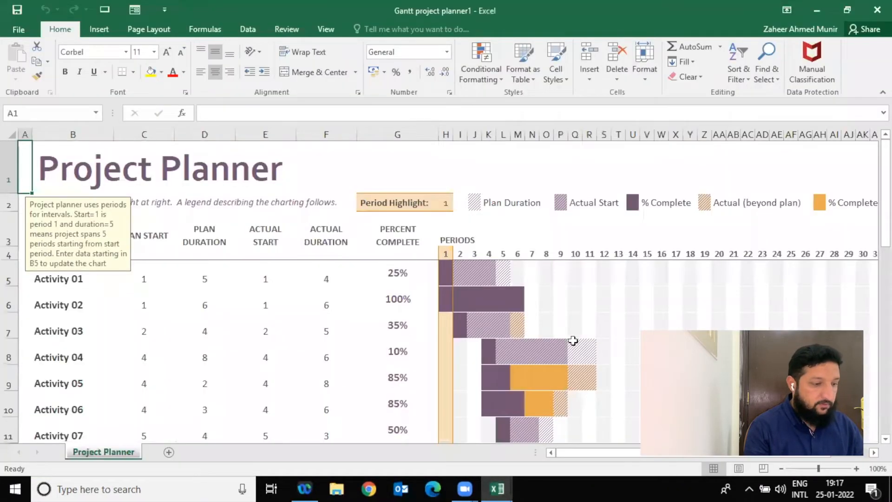
- Change the planner title in cell B1 to "My First Project"
{"action": "key", "text": "Right"}
{"action": "type", "text": "M"}
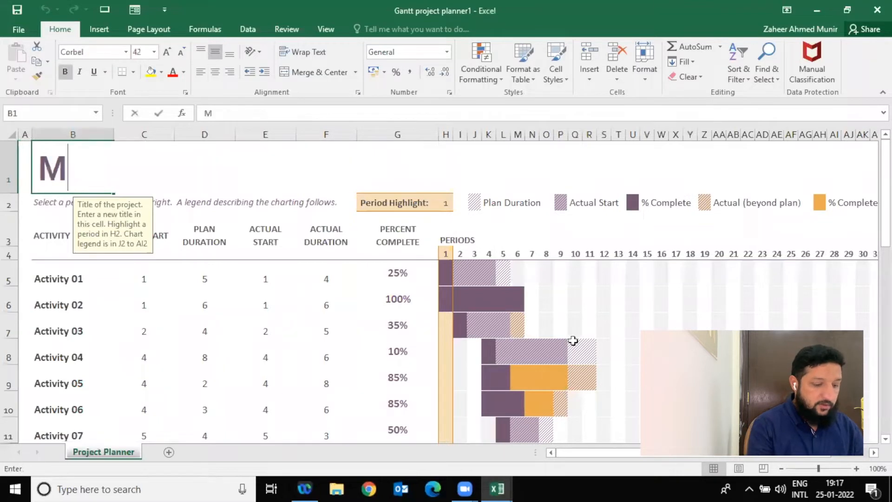
{"action": "type", "text": "y First "}
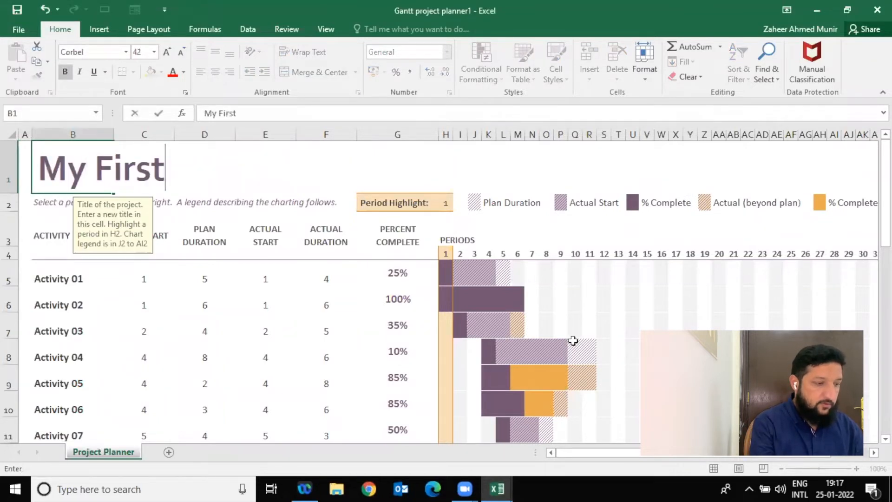
{"action": "type", "text": "Project"}
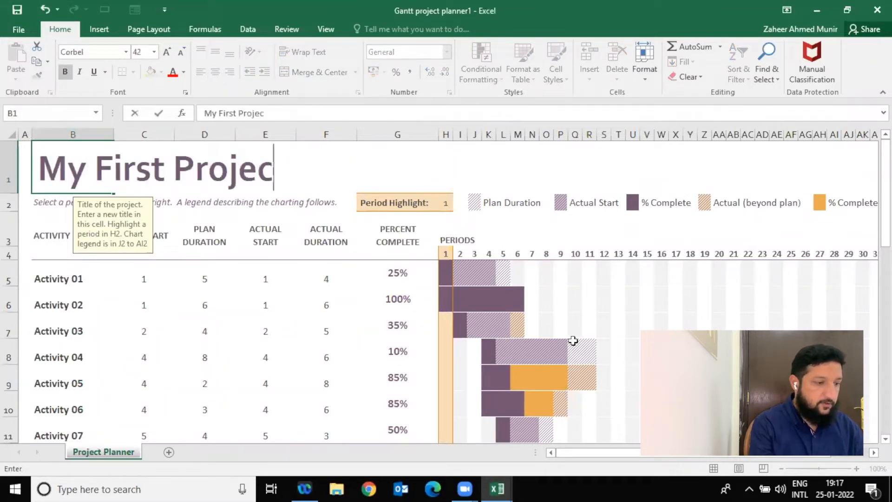
{"action": "key", "text": "Return"}
- Rename the first four activities in cells B5 to B8 as Start, Plan, Execute and Close
{"action": "key", "text": "Down"}
{"action": "key", "text": "Down"}
{"action": "key", "text": "Down"}
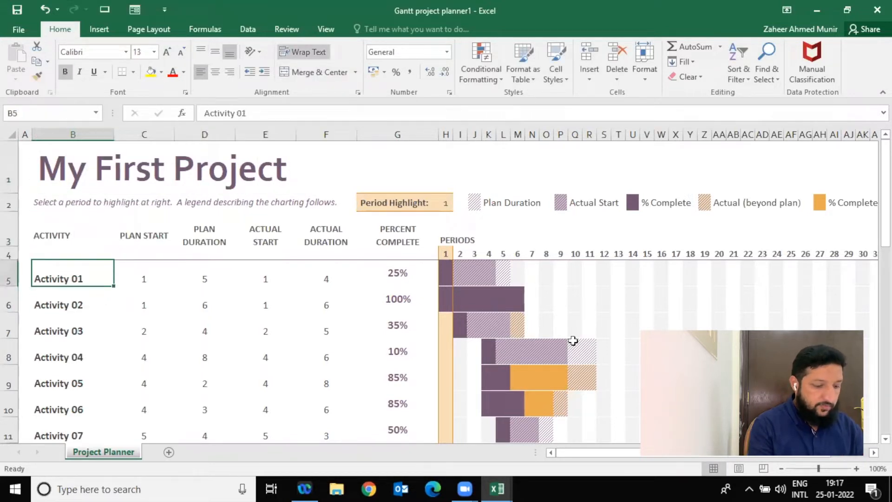
{"action": "type", "text": "Start"}
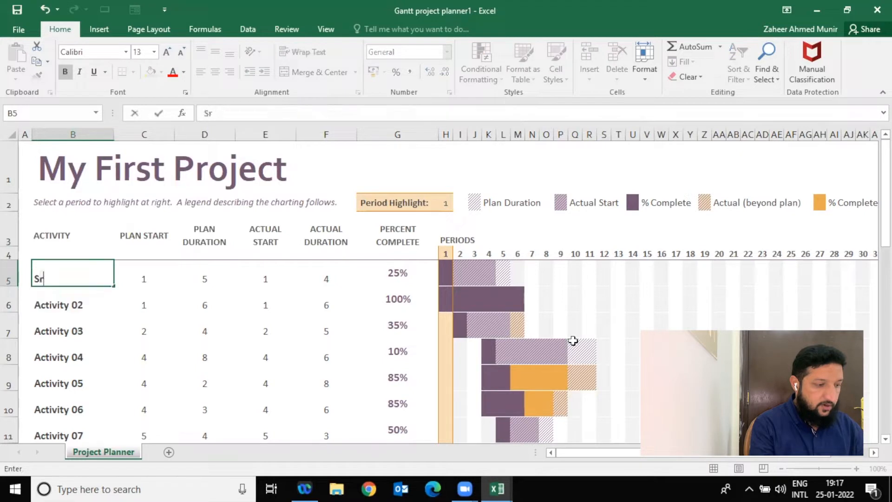
{"action": "key", "text": "Return"}
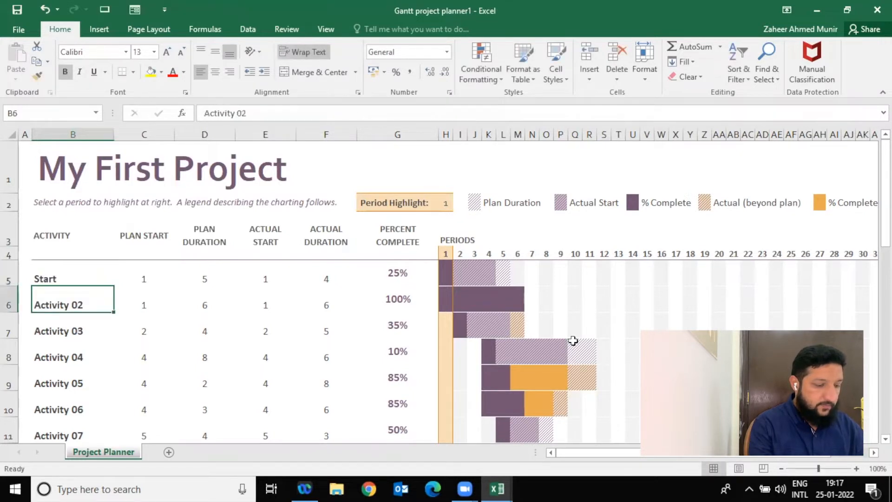
{"action": "type", "text": "Plan"}
{"action": "key", "text": "Return"}
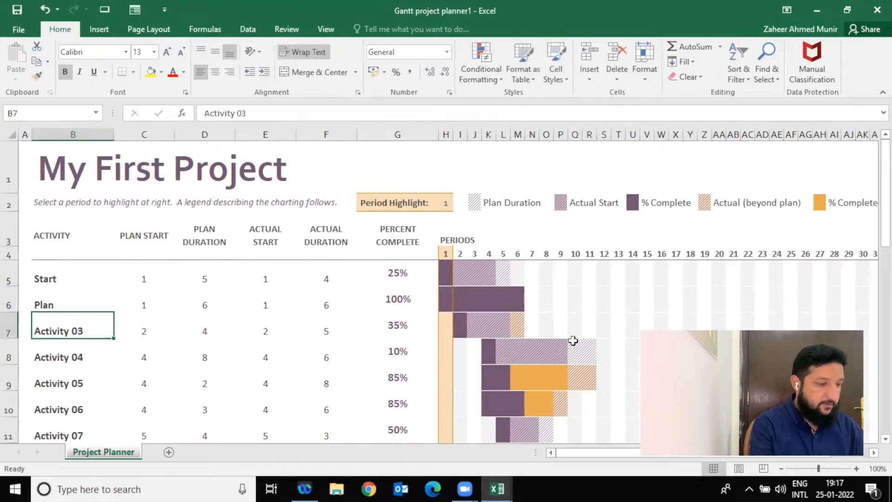
{"action": "type", "text": "Execute"}
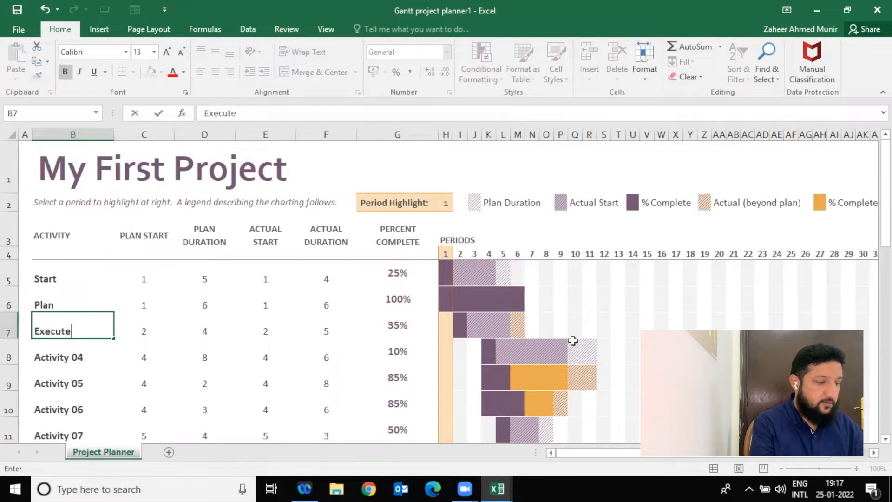
{"action": "key", "text": "Return"}
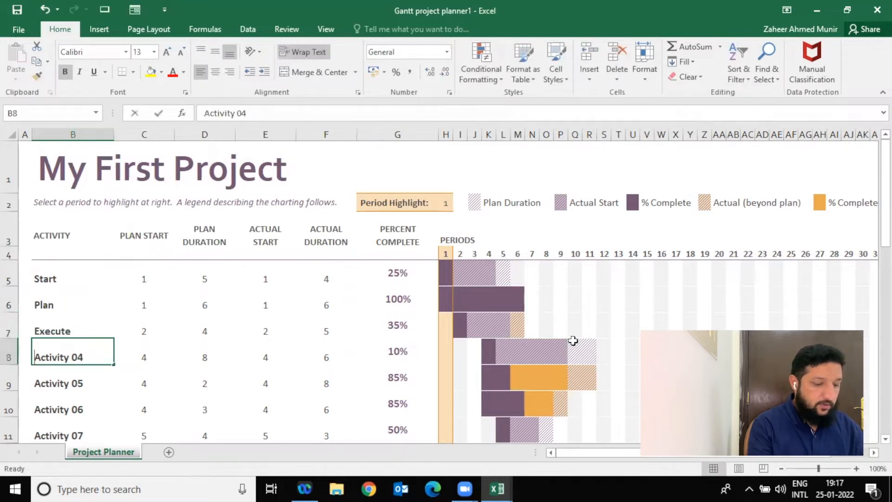
{"action": "type", "text": "Close"}
{"action": "key", "text": "Return"}
- Set the percent complete of the Start activity in cell G5 to 90%
{"action": "key", "text": "Up"}
{"action": "key", "text": "Right"}
{"action": "key", "text": "Right"}
{"action": "key", "text": "Right"}
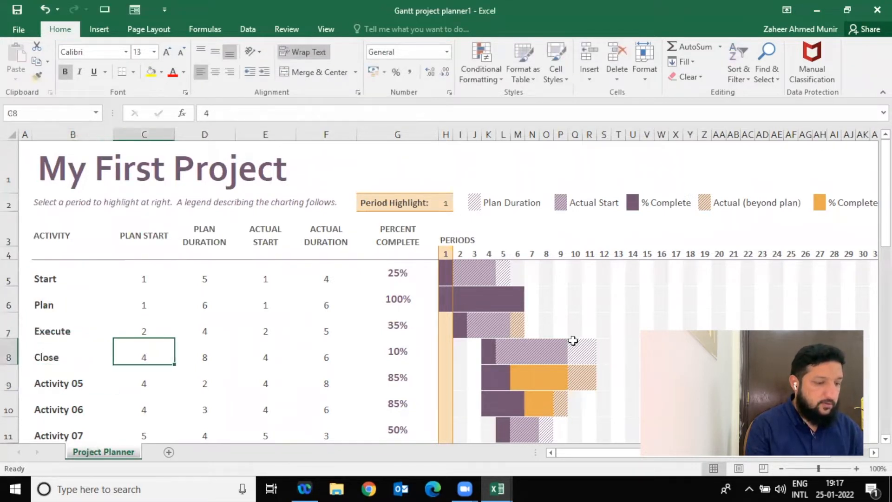
{"action": "key", "text": "Up"}
{"action": "key", "text": "Up"}
{"action": "key", "text": "Right"}
{"action": "key", "text": "Right"}
{"action": "key", "text": "Up"}
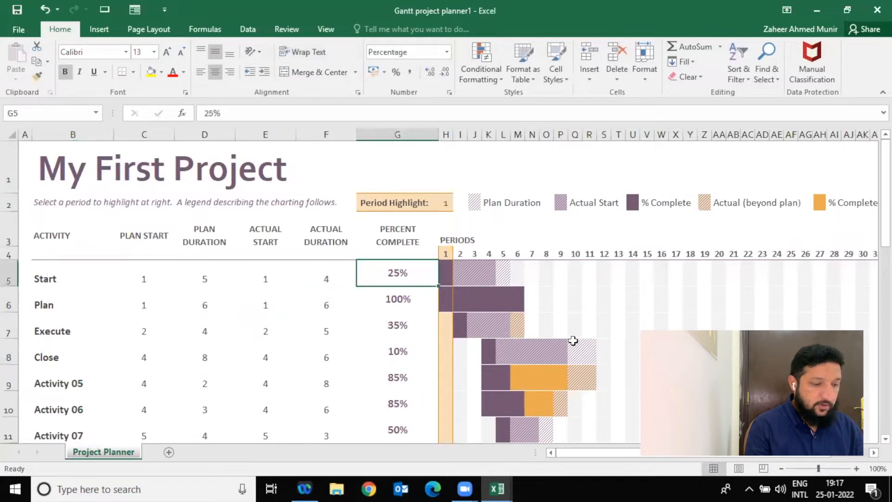
{"action": "type", "text": "90"}
{"action": "key", "text": "Return"}
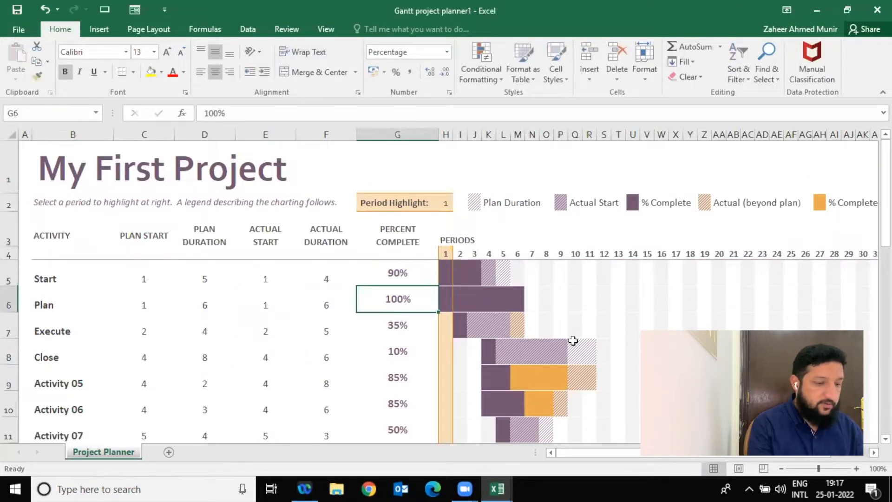
- Export the Gantt planner as a PDF named "My First PDF" to the This PC Desktop folder, using the standard optimization
{"action": "left_click", "coordinate": [21, 27]}
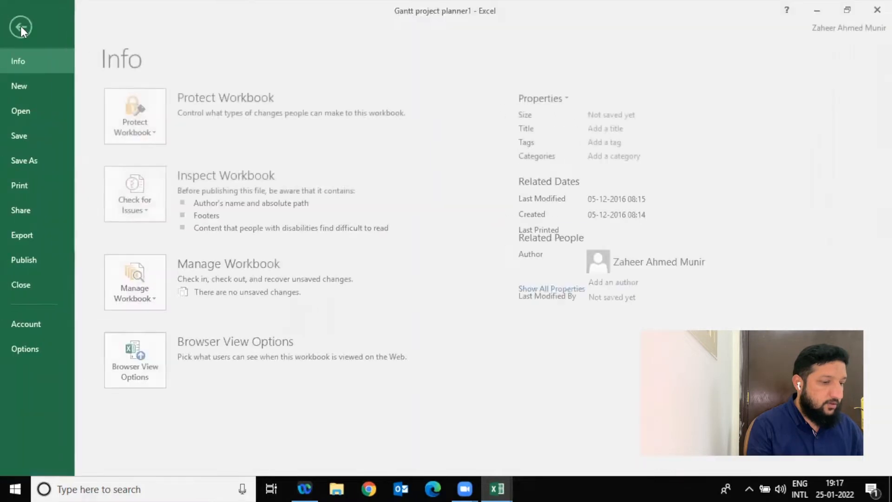
{"action": "left_click", "coordinate": [32, 232]}
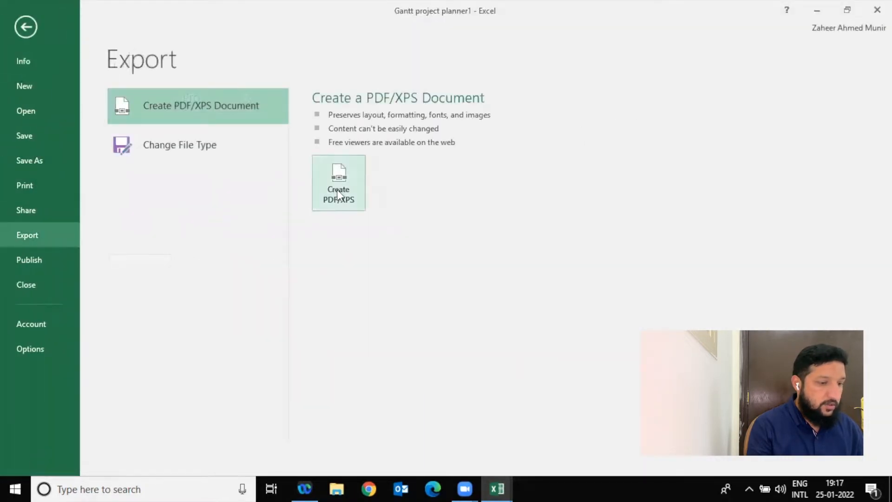
{"action": "left_click", "coordinate": [352, 196]}
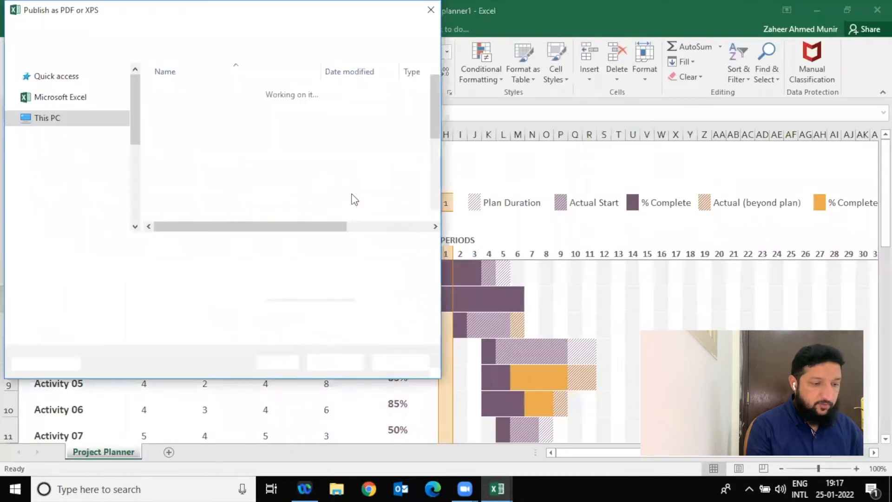
{"action": "left_click_drag", "start_coordinate": [134, 189], "coordinate": [137, 97]}
{"action": "left_click", "coordinate": [88, 101]}
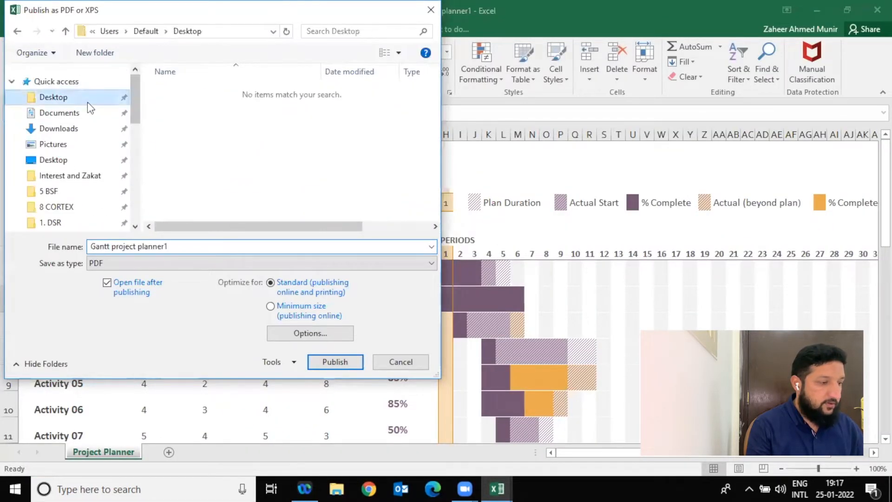
{"action": "left_click", "coordinate": [70, 159]}
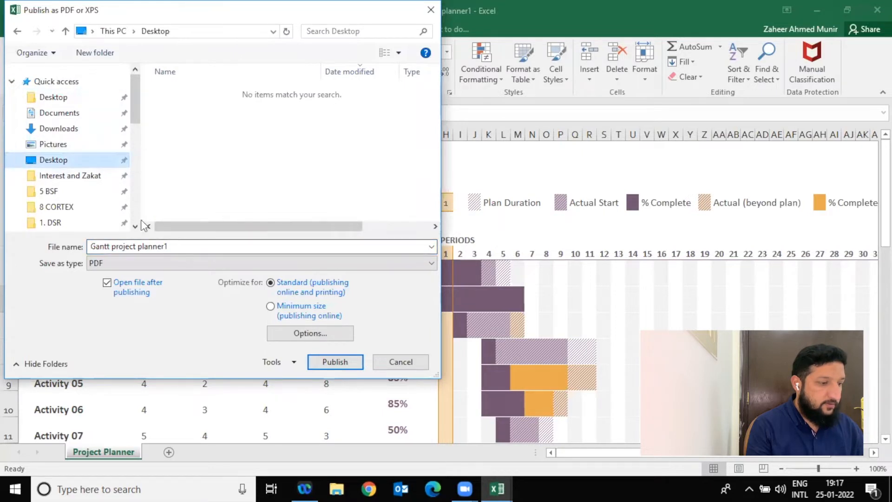
{"action": "left_click", "coordinate": [183, 251]}
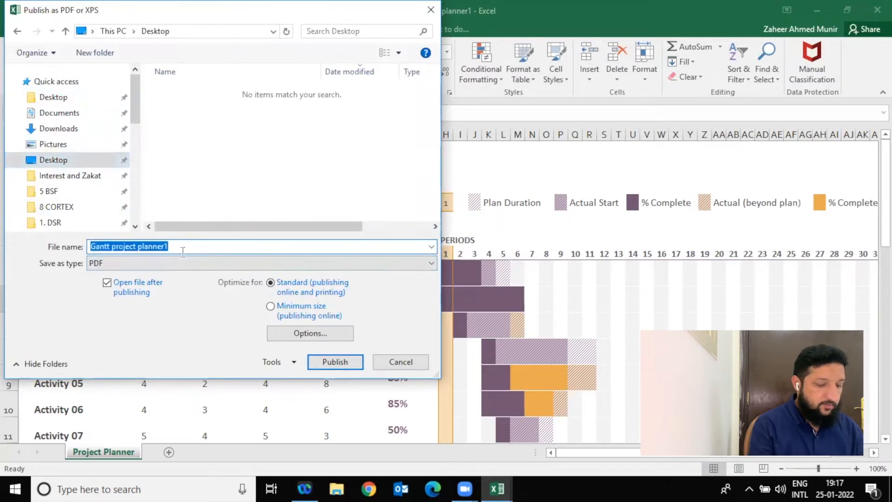
{"action": "type", "text": "My "}
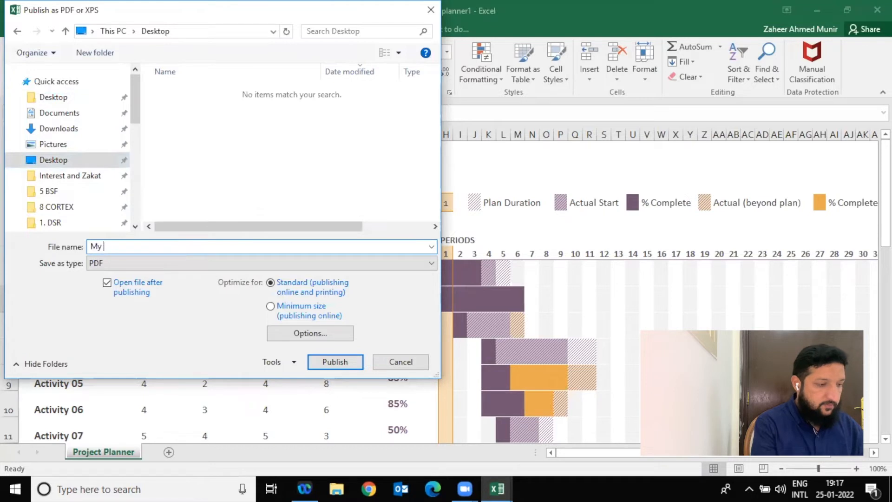
{"action": "type", "text": "First PDF"}
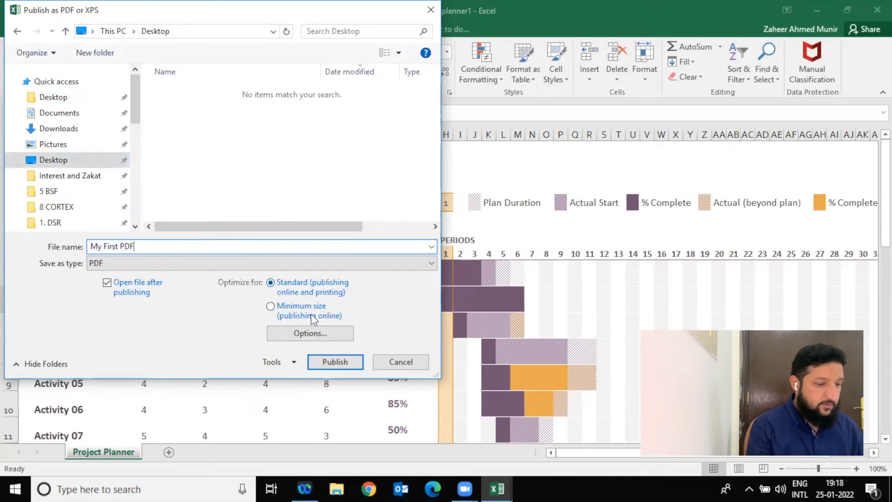
{"action": "left_click", "coordinate": [334, 363]}
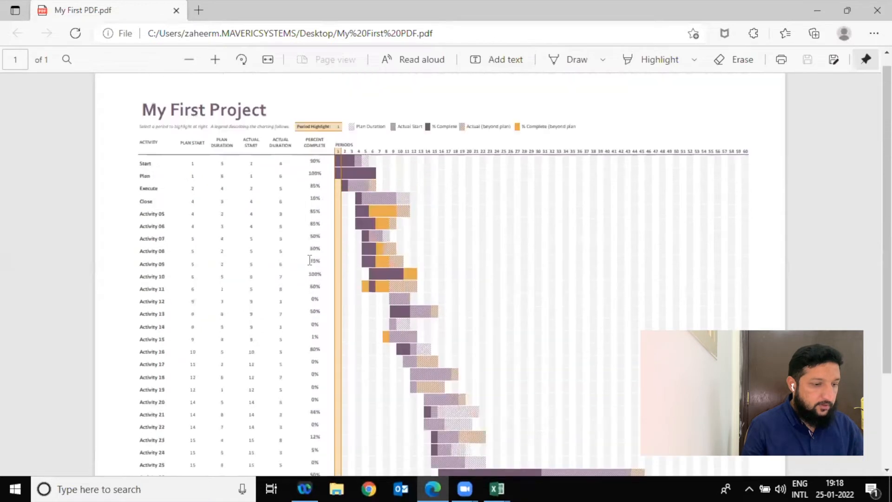
- Look over the whole page of the exported PDF and switch back to the Gantt project planner workbook in Excel
{"action": "scroll", "coordinate": [310, 260], "scroll_direction": "down", "scroll_amount": 3}
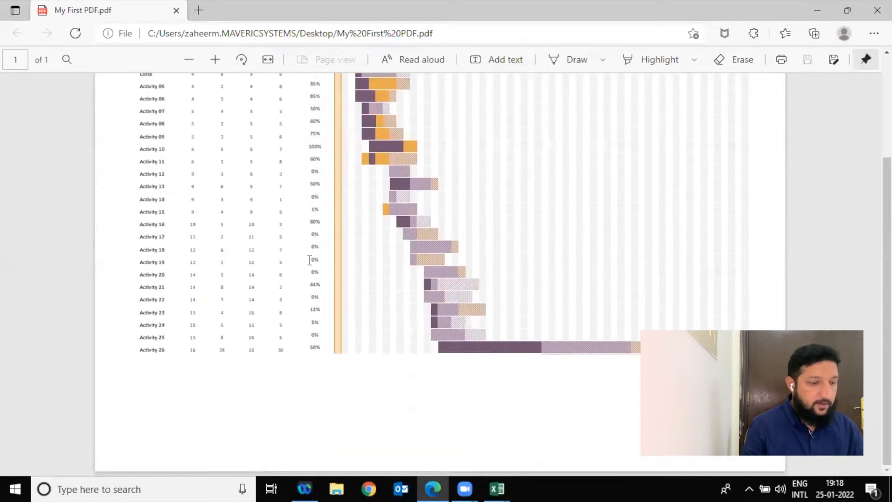
{"action": "scroll", "coordinate": [310, 260], "scroll_direction": "up", "scroll_amount": 3}
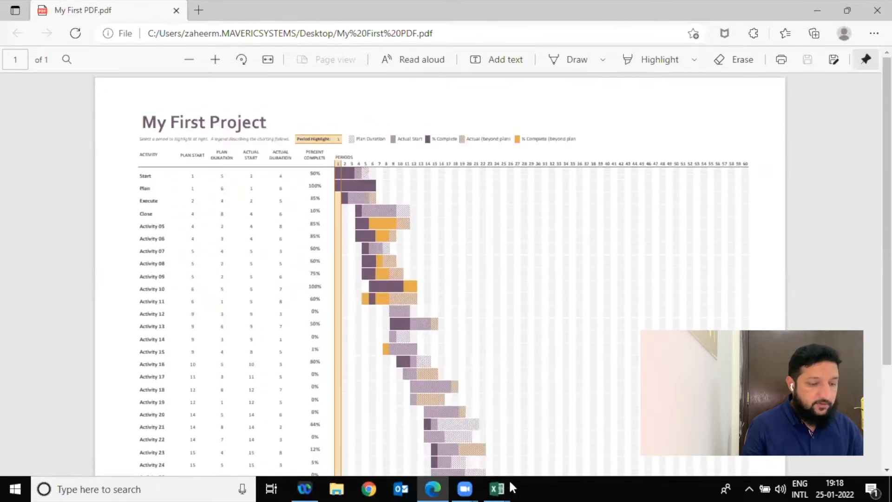
{"action": "mouse_move", "coordinate": [510, 486]}
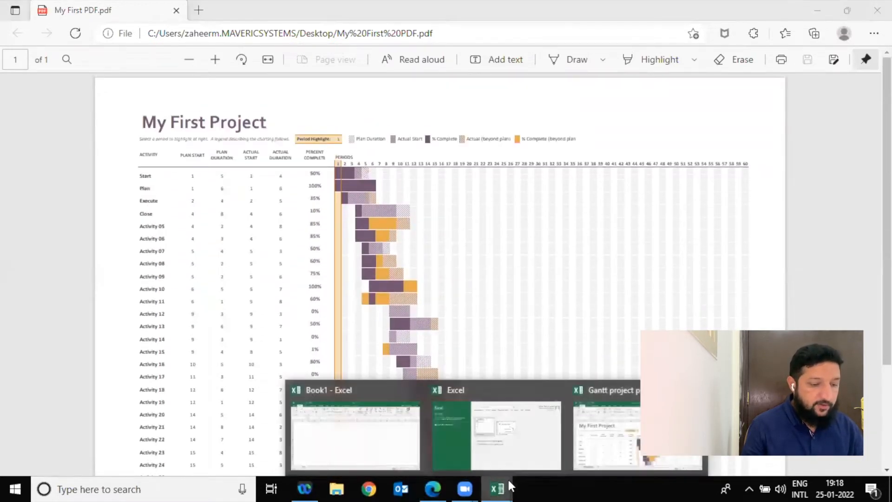
{"action": "left_click", "coordinate": [585, 453]}
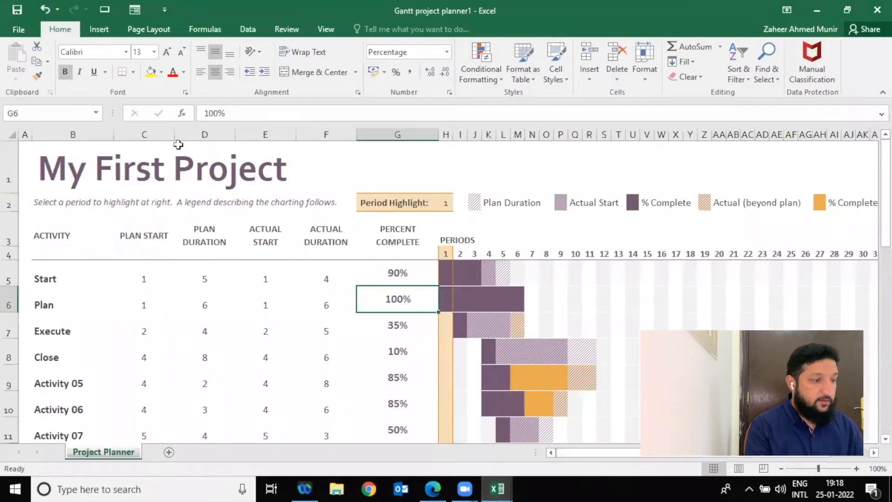
- Close the Gantt project planner workbook without saving its changes
{"action": "left_click", "coordinate": [18, 29]}
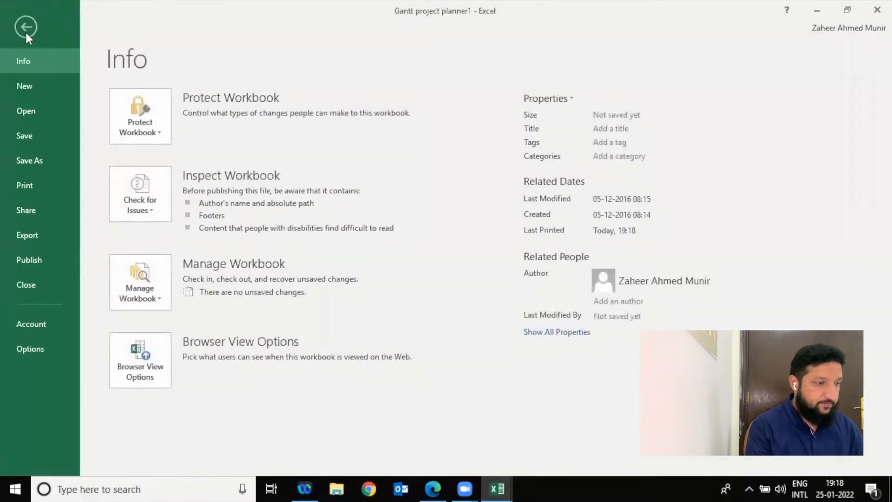
{"action": "left_click", "coordinate": [25, 28]}
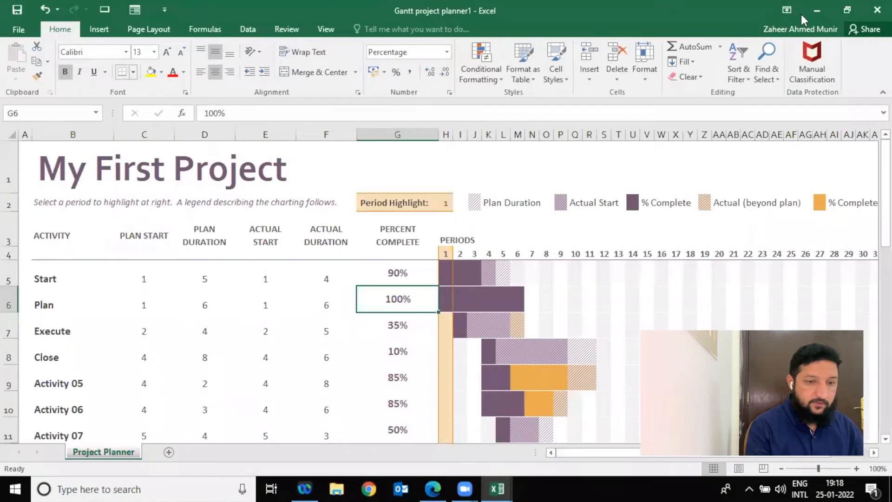
{"action": "left_click", "coordinate": [876, 9]}
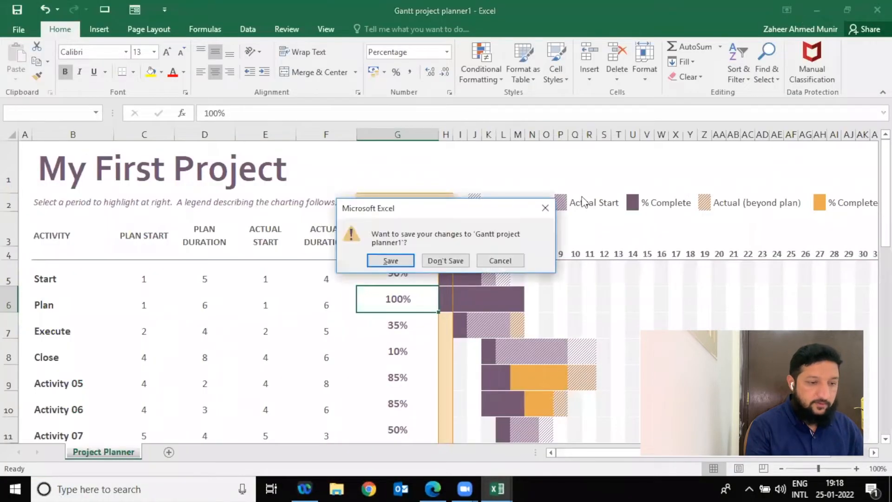
{"action": "left_click", "coordinate": [444, 261]}
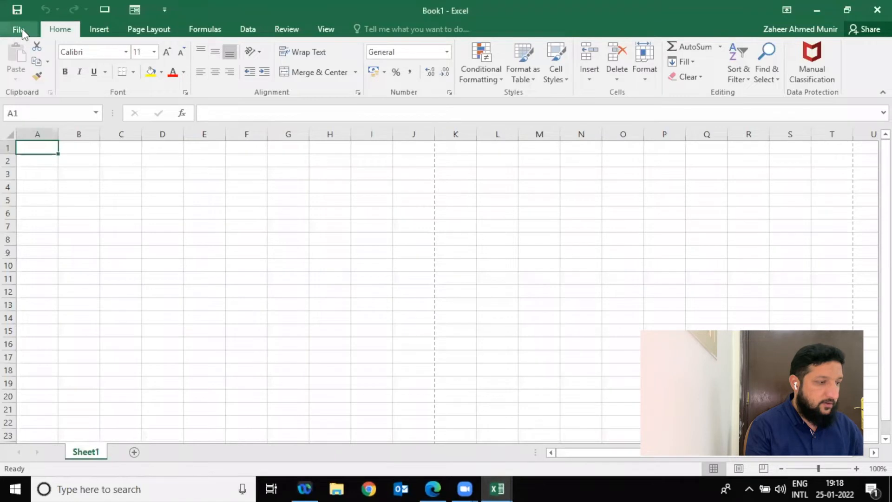
- Review the Export, Publish and Account pages for the blank Book1 workbook
{"action": "left_click", "coordinate": [19, 30]}
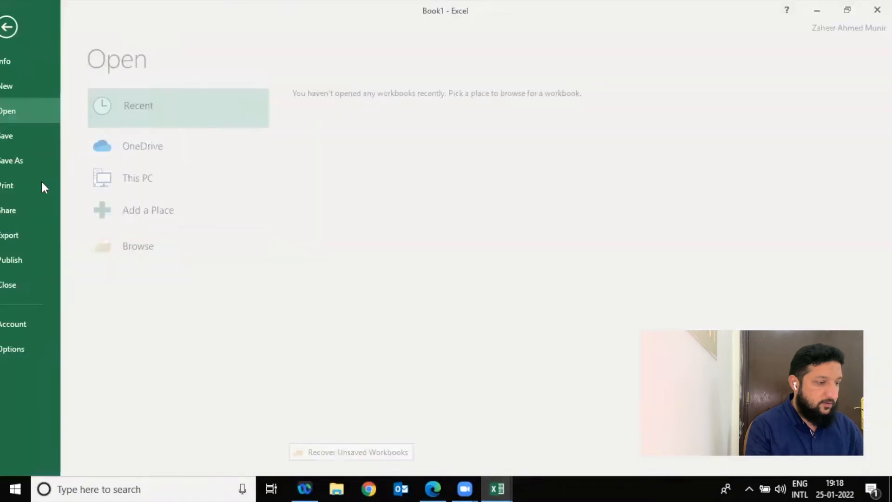
{"action": "left_click", "coordinate": [49, 237]}
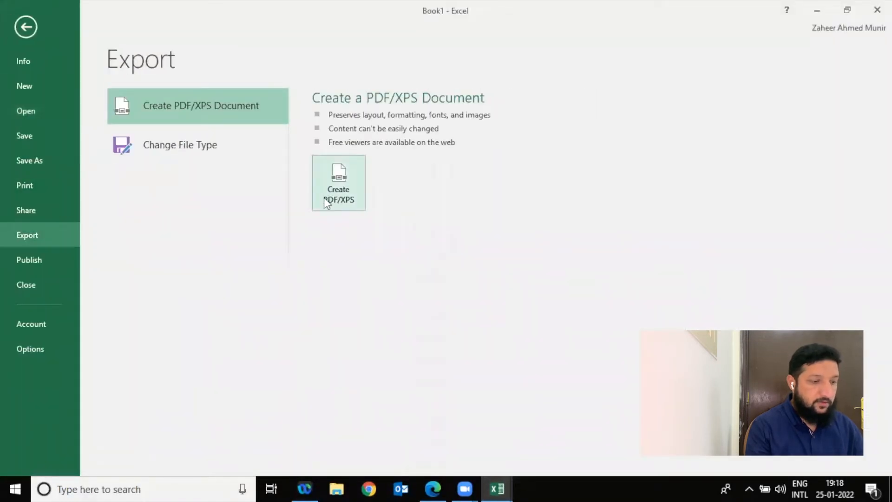
{"action": "left_click", "coordinate": [46, 265]}
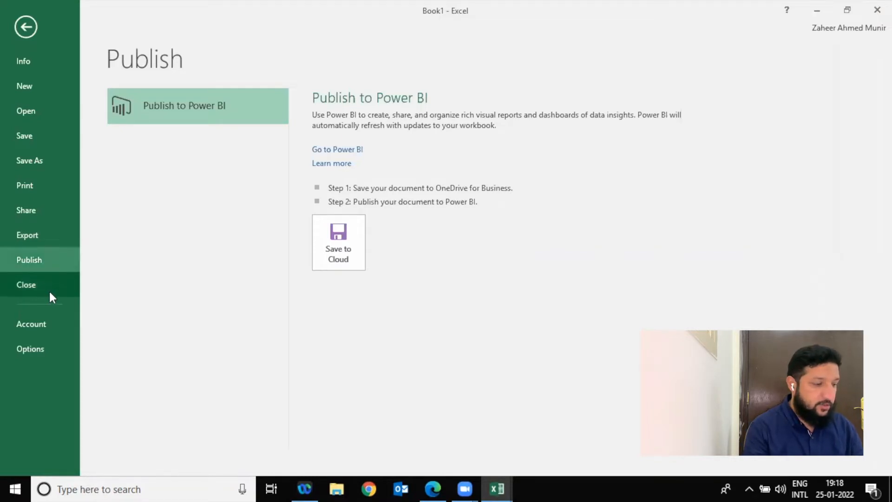
{"action": "left_click", "coordinate": [42, 326]}
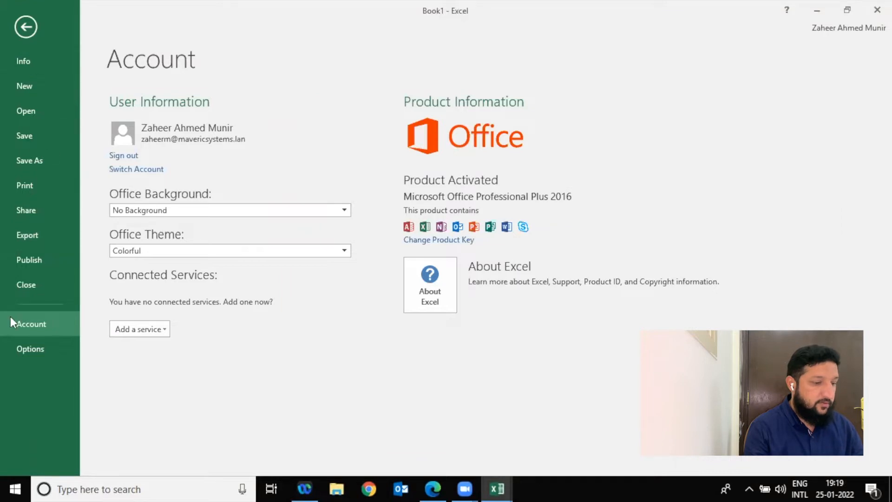
- Open Excel Options and look through the General, Save, Language and Advanced settings
{"action": "left_click", "coordinate": [29, 346]}
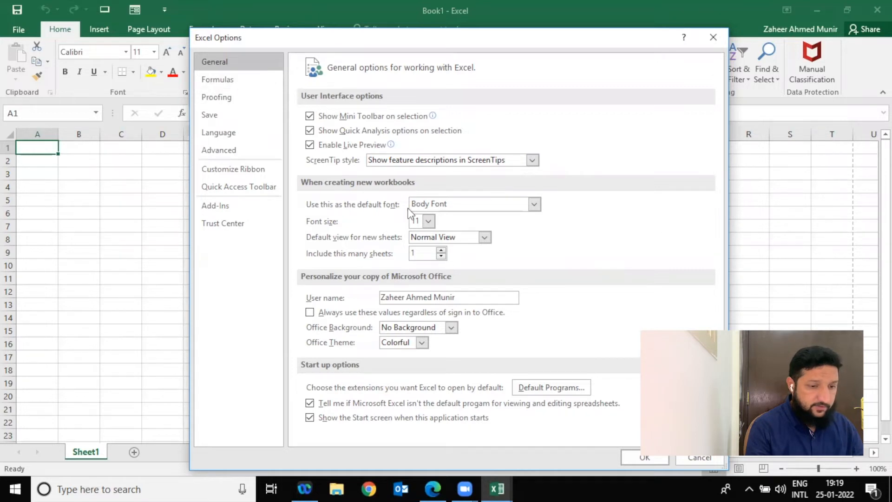
{"action": "left_click", "coordinate": [231, 116]}
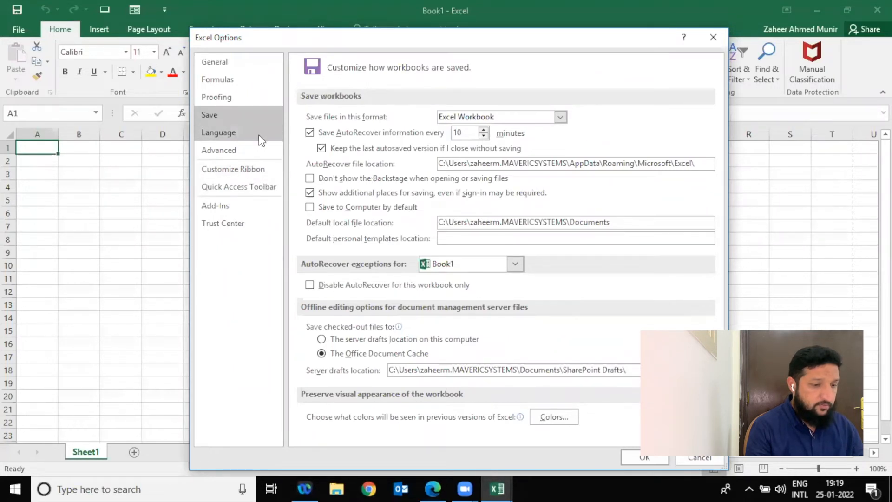
{"action": "left_click", "coordinate": [229, 132]}
{"action": "left_click", "coordinate": [233, 156]}
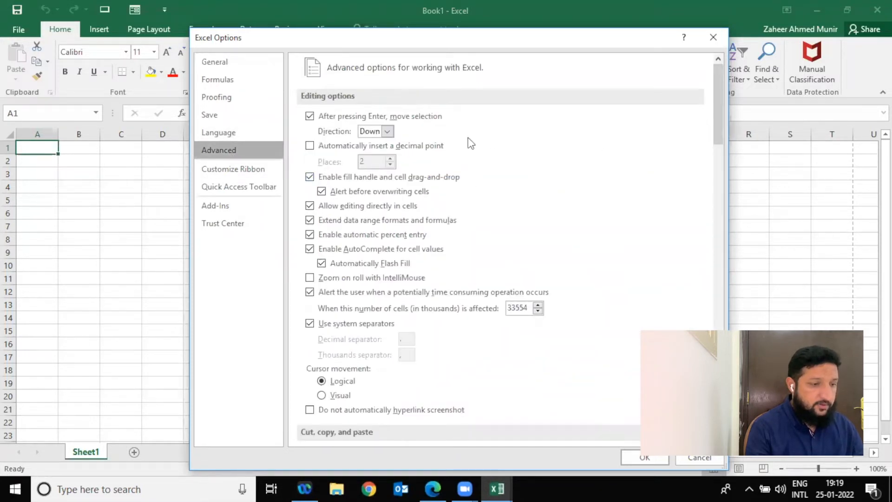
{"action": "left_click", "coordinate": [388, 132]}
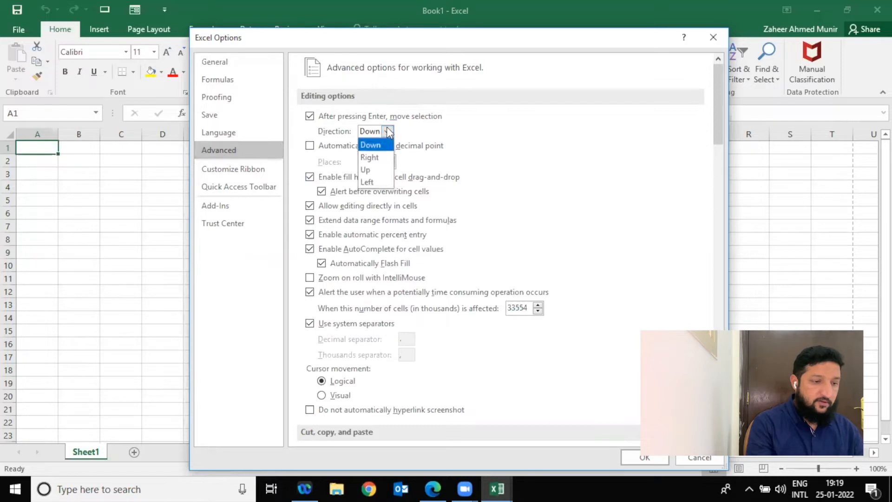
{"action": "left_click", "coordinate": [379, 158]}
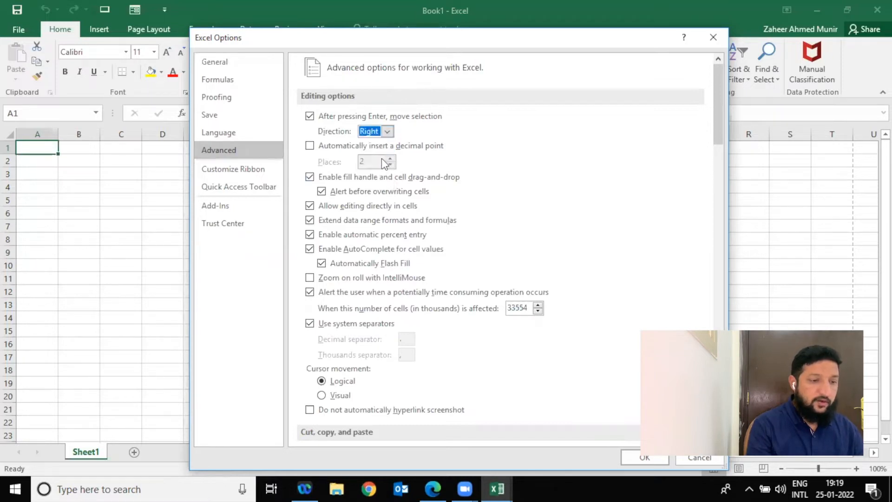
{"action": "left_click", "coordinate": [687, 462]}
- Enter the sample text "fljfljfs" in cell H4 to test which way the selection moves
{"action": "left_click", "coordinate": [315, 185]}
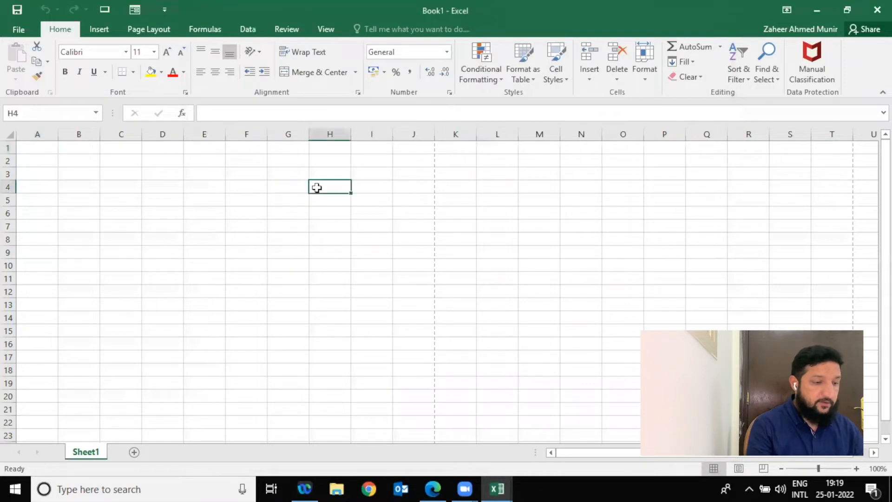
{"action": "type", "text": "flljfs"}
{"action": "key", "text": "Return"}
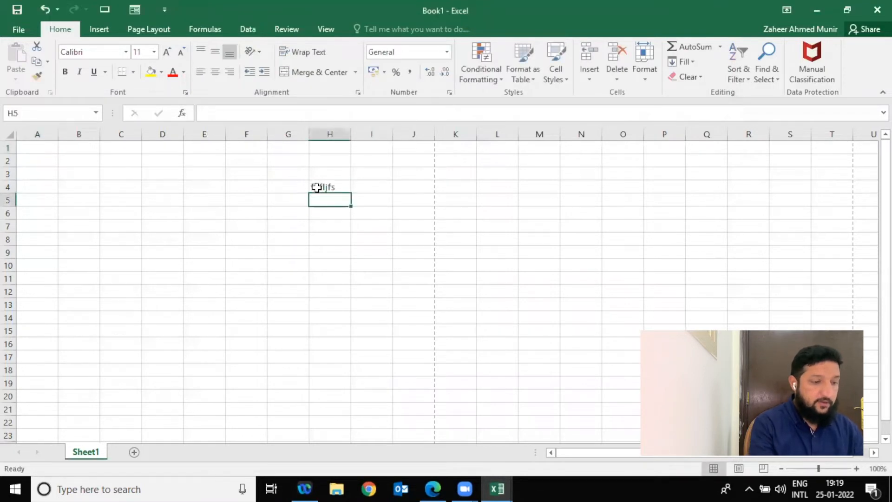
- Set the direction the selection moves after Enter to Right in the advanced Excel options and apply it
{"action": "left_click", "coordinate": [20, 30]}
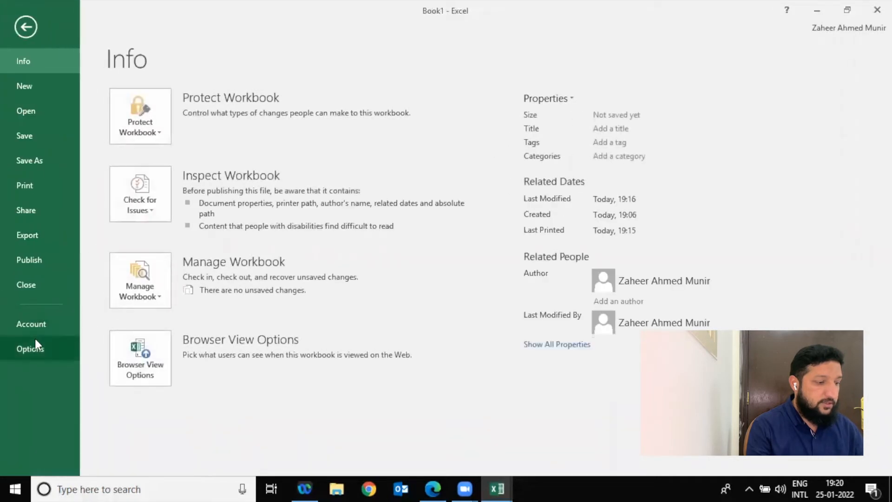
{"action": "left_click", "coordinate": [35, 345]}
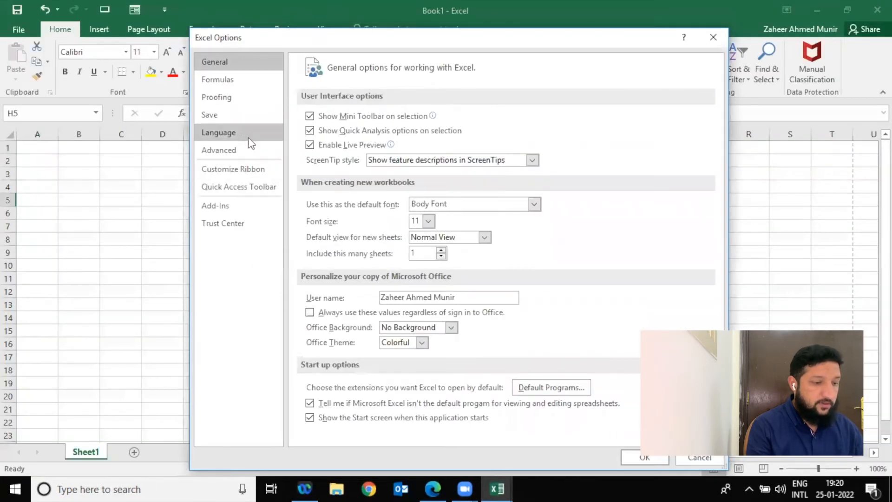
{"action": "left_click", "coordinate": [235, 143]}
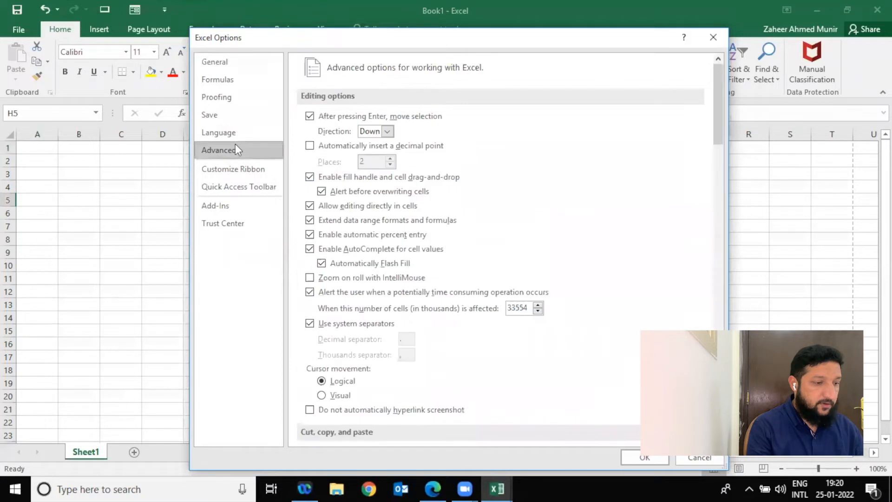
{"action": "left_click", "coordinate": [387, 131]}
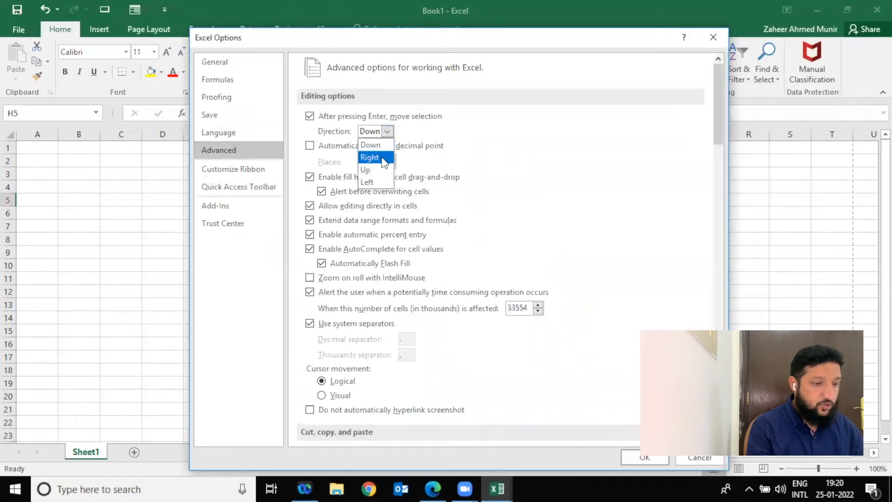
{"action": "left_click", "coordinate": [382, 158]}
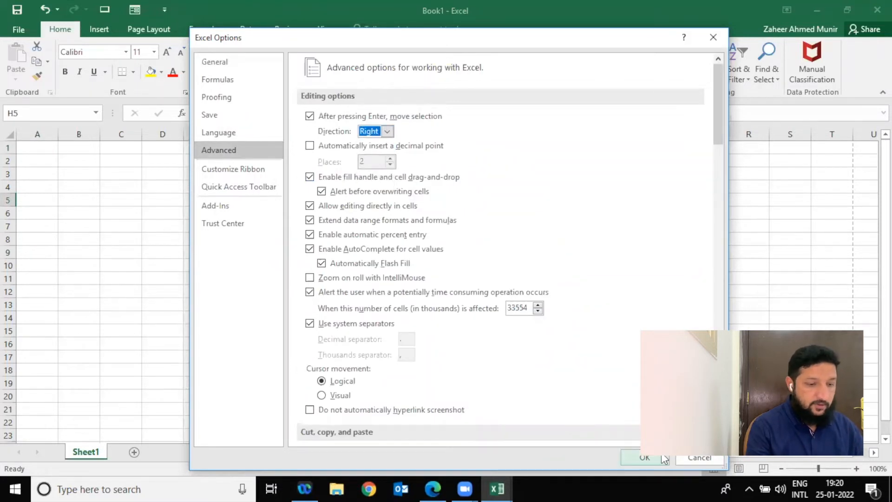
{"action": "left_click", "coordinate": [644, 457]}
- Enter the sample text "fddjfljdfldjflds" in cell I8 to test the new selection direction
{"action": "key", "text": "Return"}
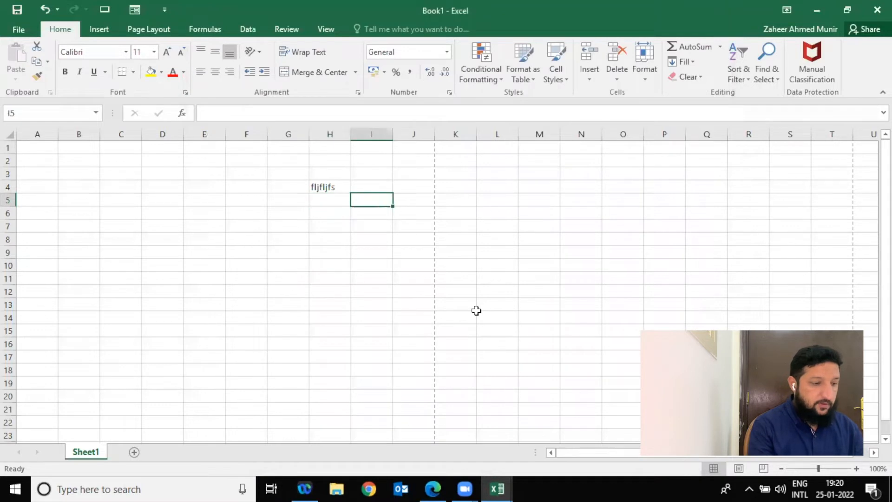
{"action": "key", "text": "Down"}
{"action": "key", "text": "Down"}
{"action": "key", "text": "Down"}
{"action": "type", "text": "fddjfljdfldjflds"}
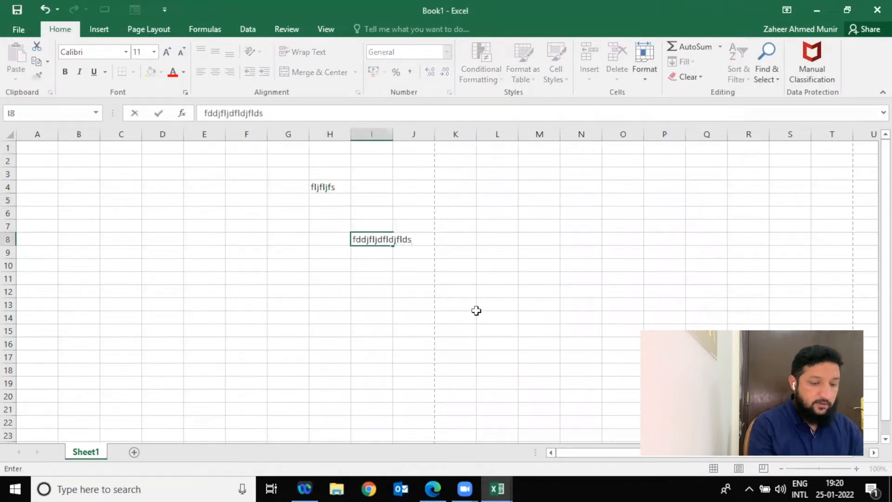
{"action": "key", "text": "Return"}
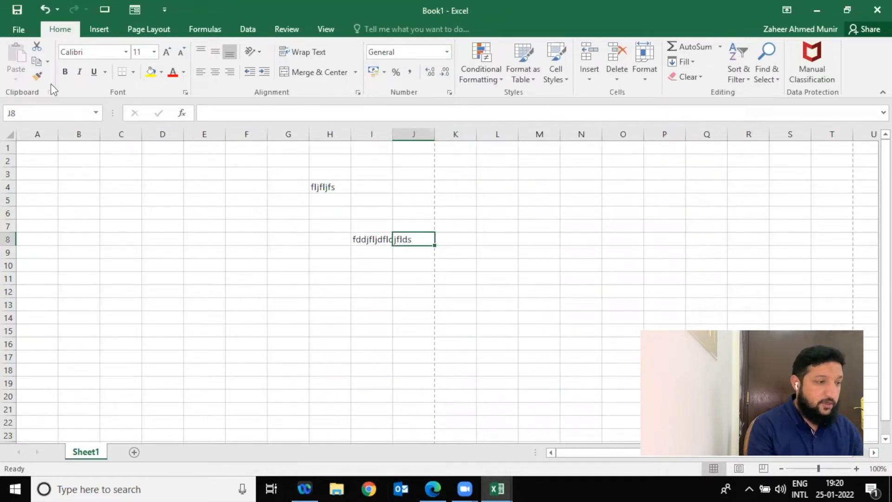
- Set the direction the selection moves after Enter to Down in the advanced Excel options
{"action": "left_click", "coordinate": [21, 33]}
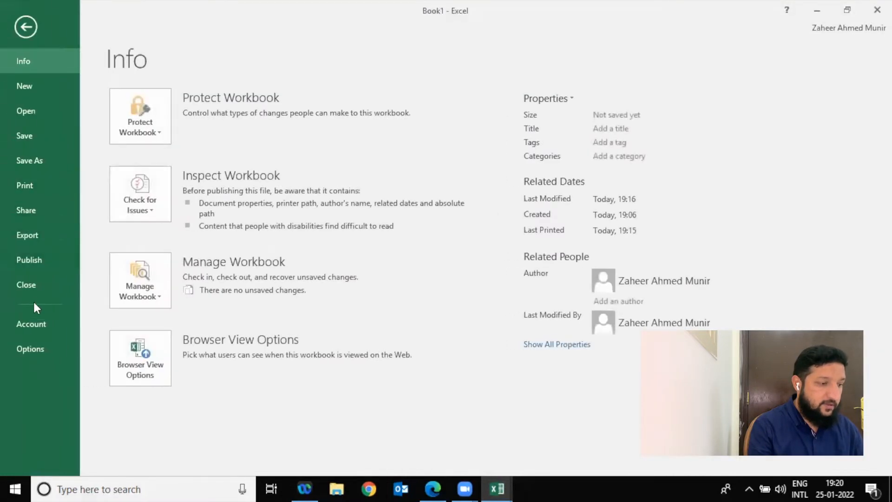
{"action": "left_click", "coordinate": [35, 349]}
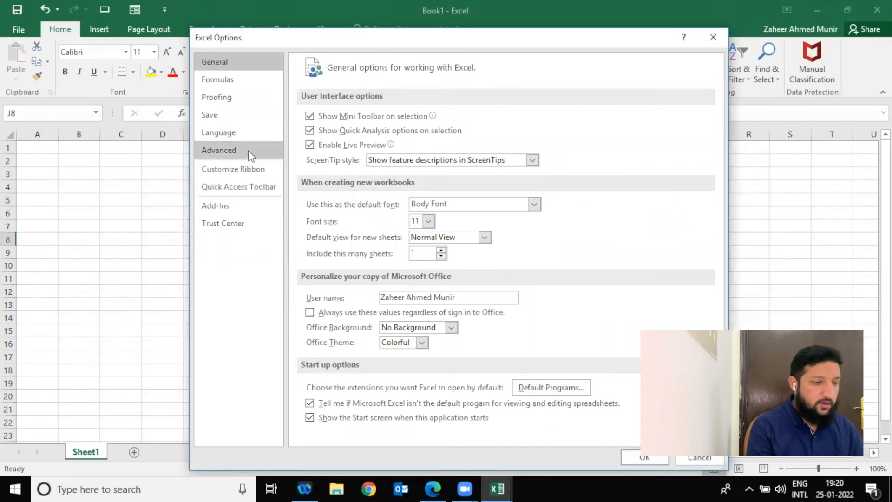
{"action": "left_click", "coordinate": [242, 221]}
{"action": "left_click", "coordinate": [235, 152]}
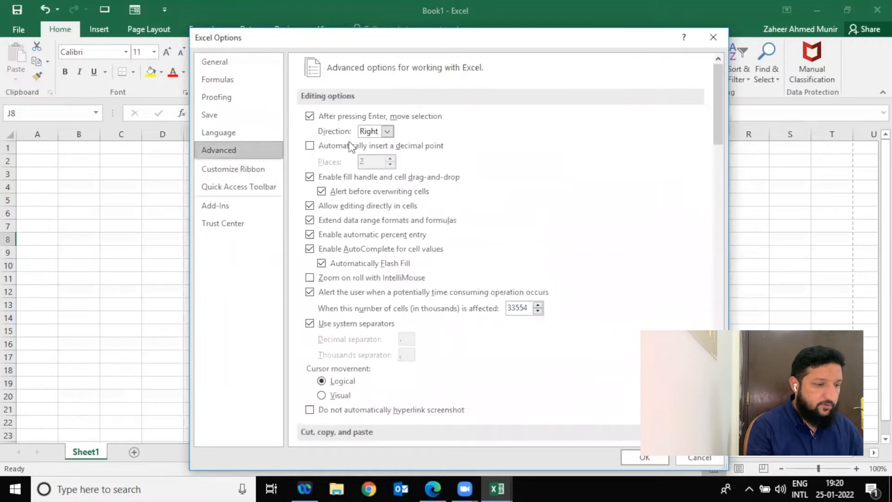
{"action": "left_click", "coordinate": [389, 131]}
{"action": "left_click", "coordinate": [380, 142]}
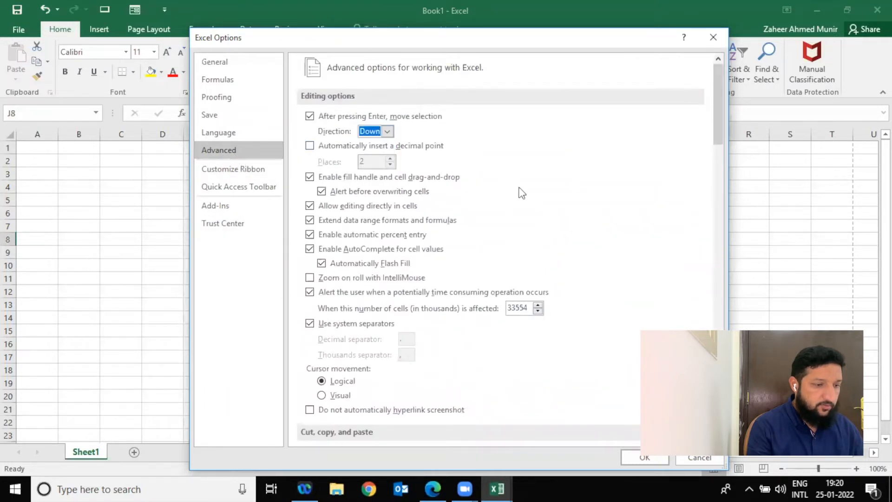
- Look through the Customize Ribbon, Quick Access Toolbar and Add-Ins options, and apply the changed settings
{"action": "left_click", "coordinate": [256, 168]}
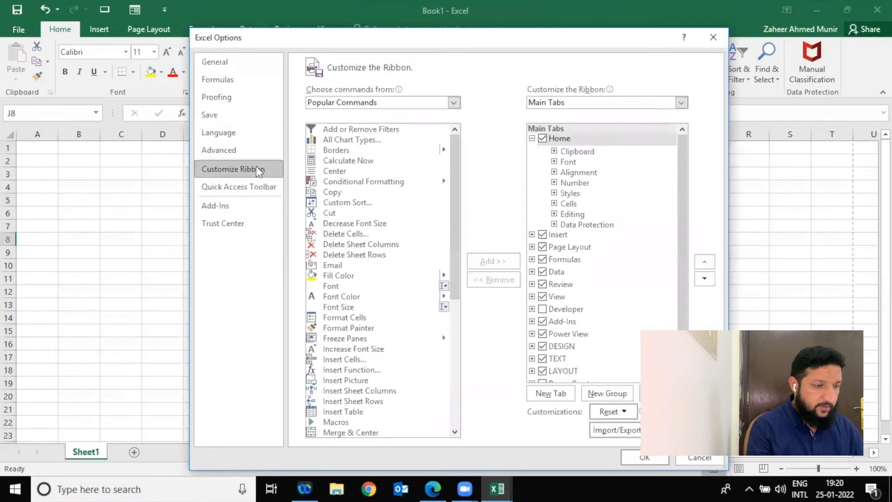
{"action": "left_click", "coordinate": [236, 192]}
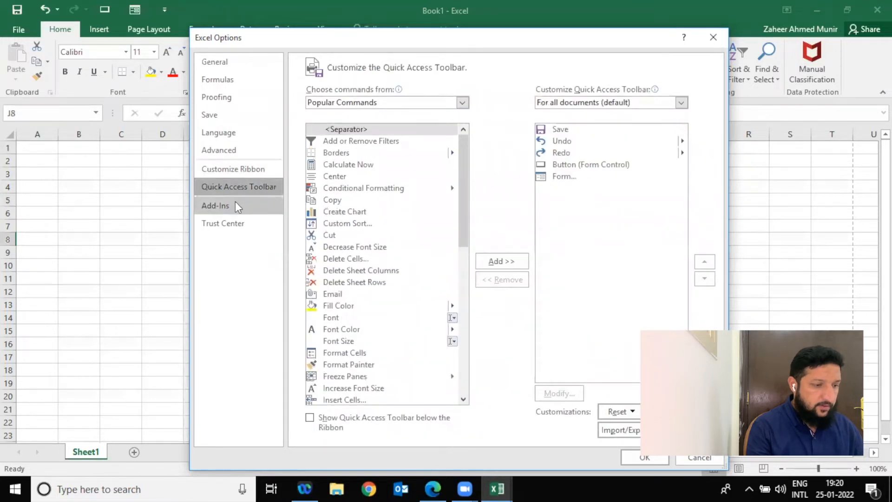
{"action": "left_click", "coordinate": [235, 205]}
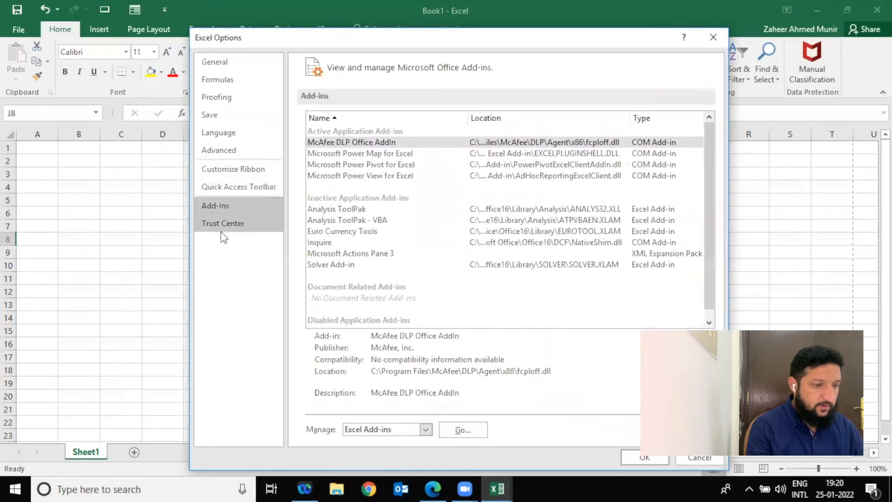
{"action": "left_click", "coordinate": [644, 458]}
- Delete the sample text from cells H4 and I8 and select cell C4
{"action": "left_click_drag", "start_coordinate": [303, 161], "coordinate": [478, 284]}
{"action": "key", "text": "Delete"}
{"action": "left_click", "coordinate": [124, 182]}
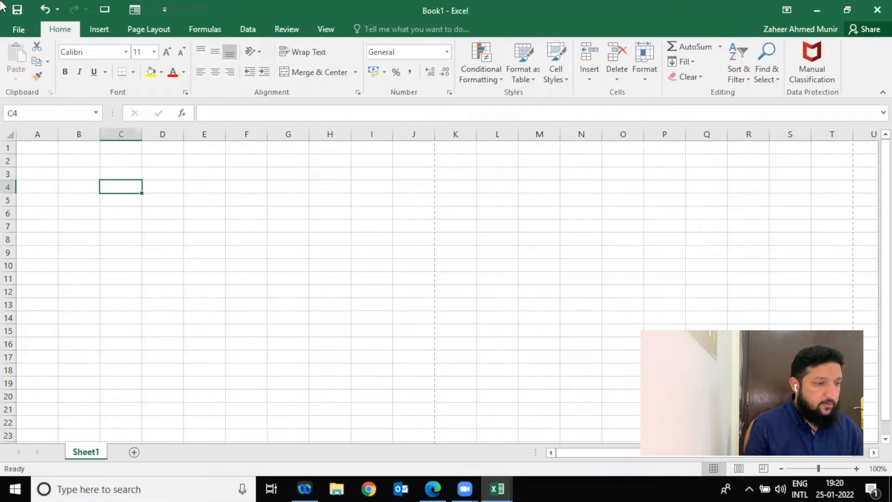
- Look over the Insert, Page Layout, Formulas, Data, Review and View commands on the ribbon, and return to the Home commands
{"action": "left_click", "coordinate": [99, 30]}
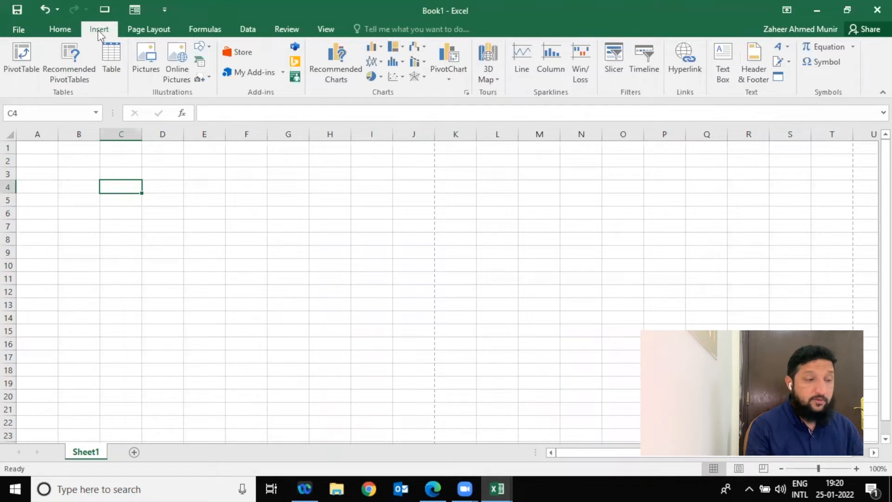
{"action": "left_click", "coordinate": [141, 29]}
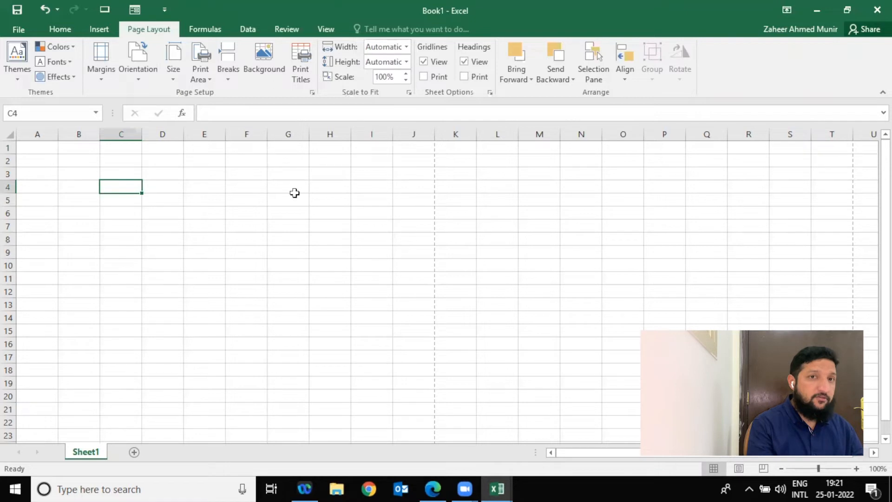
{"action": "left_click", "coordinate": [204, 31]}
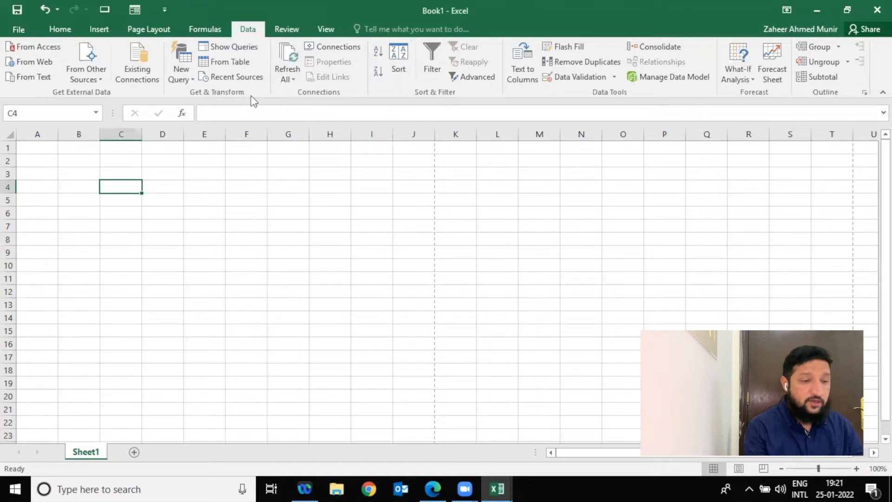
{"action": "left_click", "coordinate": [285, 30]}
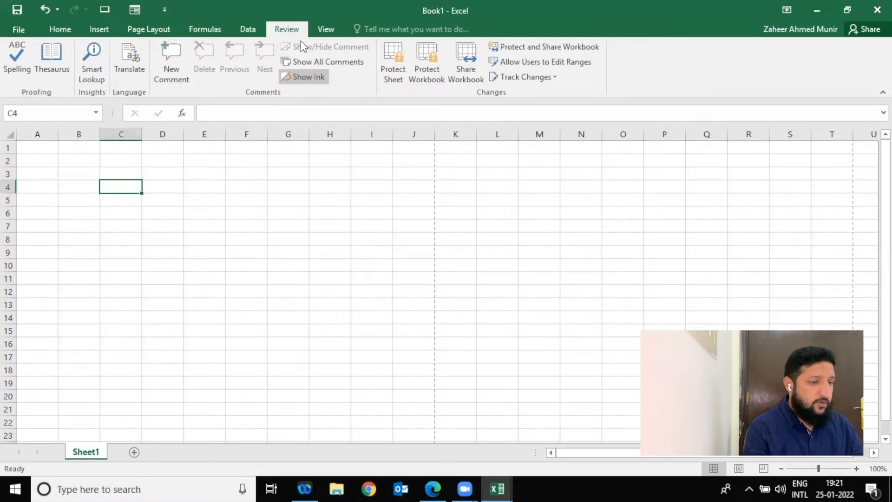
{"action": "left_click", "coordinate": [315, 32]}
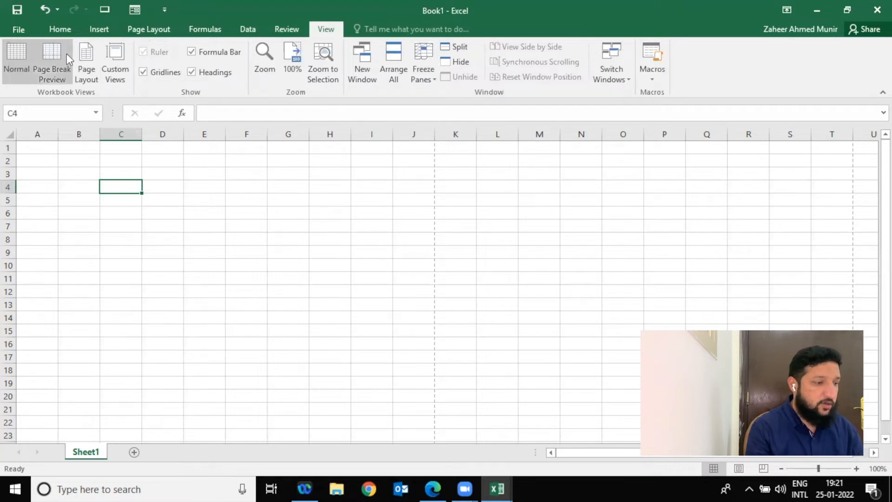
{"action": "left_click", "coordinate": [66, 35]}
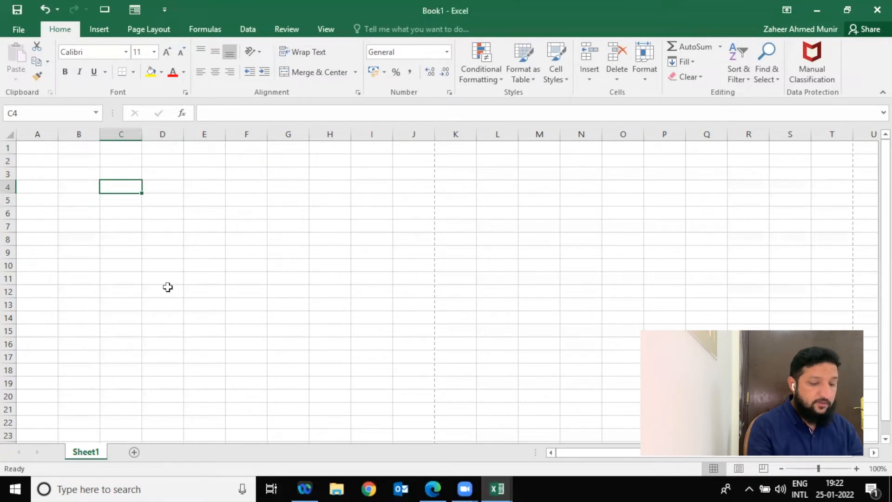
- Enter "Welcome to Microsoft Excel Session" in cell C5 and reselect the cell
{"action": "key", "text": "Return"}
{"action": "type", "text": "We"}
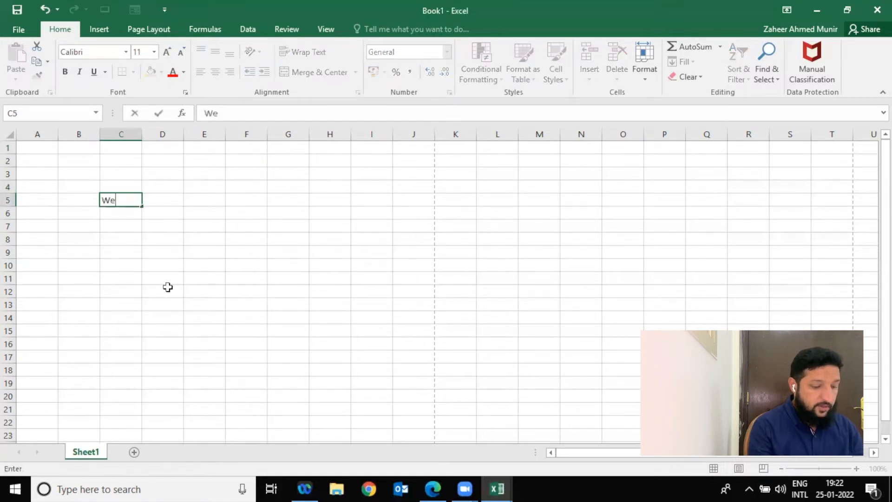
{"action": "type", "text": "lcome to Mi"}
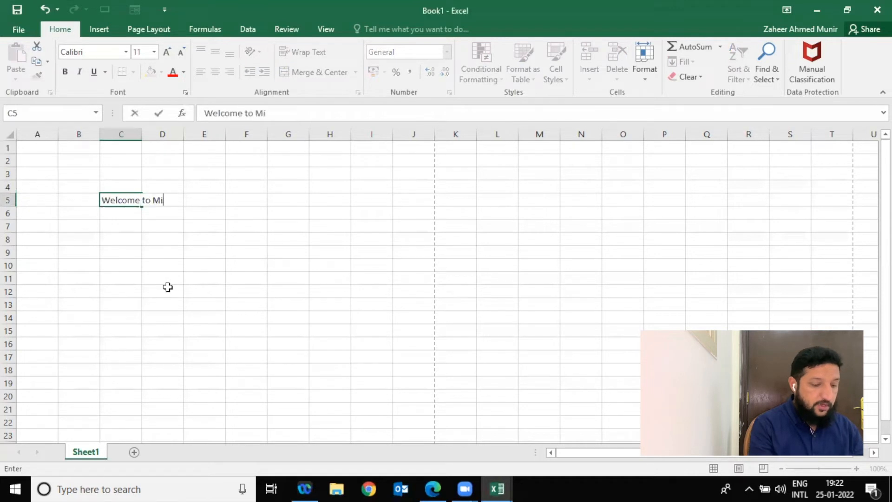
{"action": "type", "text": "crosoft "}
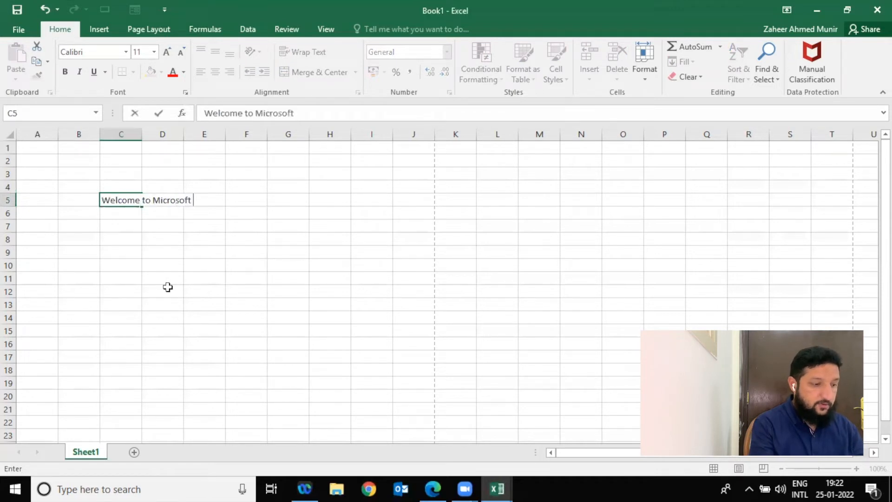
{"action": "type", "text": "Excel"}
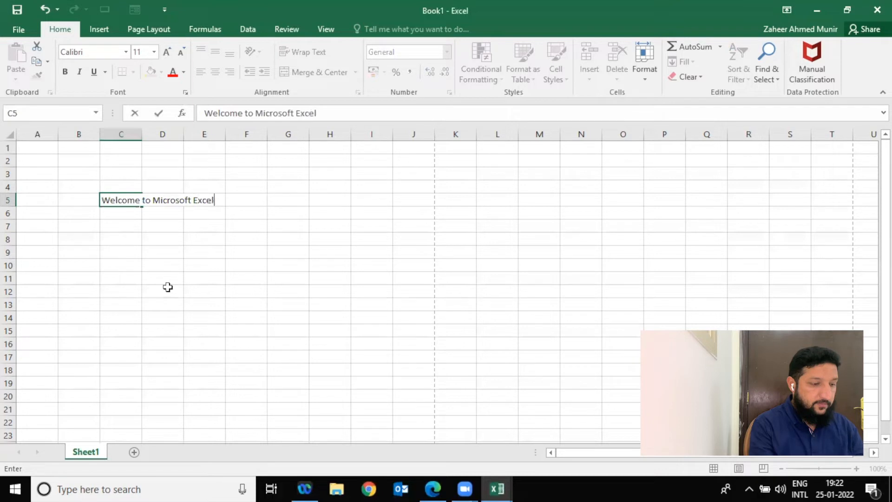
{"action": "type", "text": " Session"}
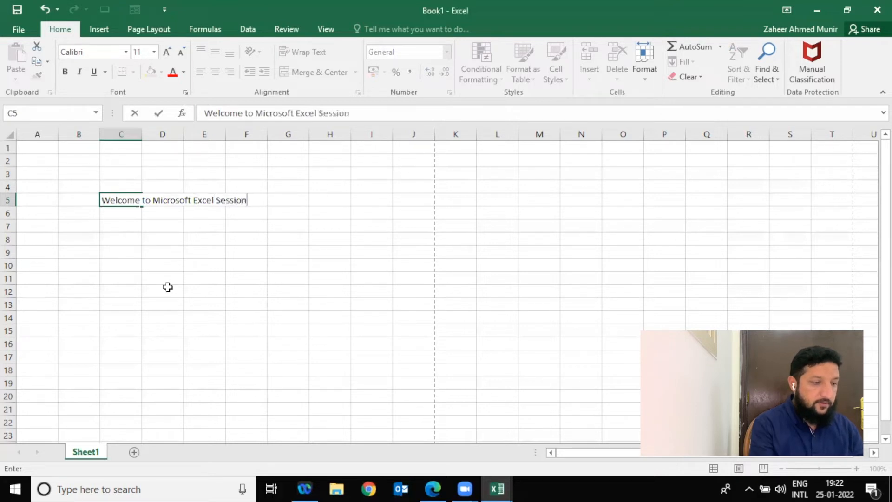
{"action": "key", "text": "Return"}
{"action": "key", "text": "Up"}
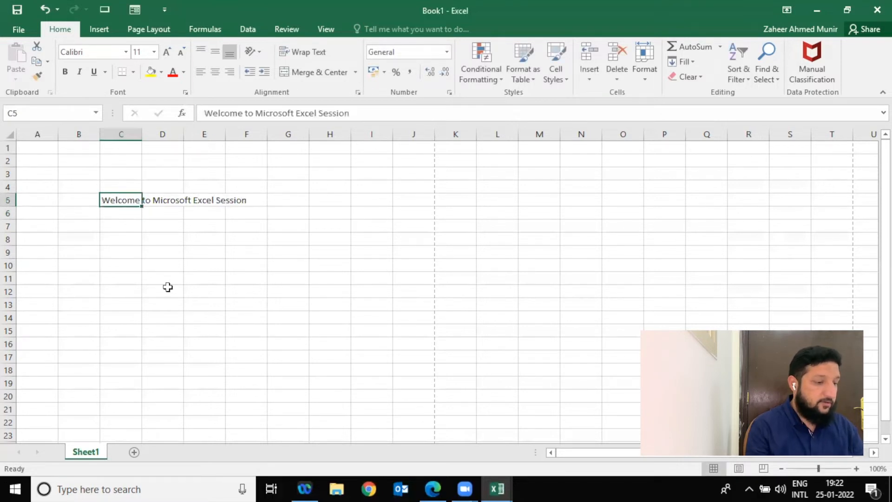
- Try auto-fitting column C to the text and wrapping the text in cell C5, undoing each change
{"action": "double_click", "coordinate": [144, 133]}
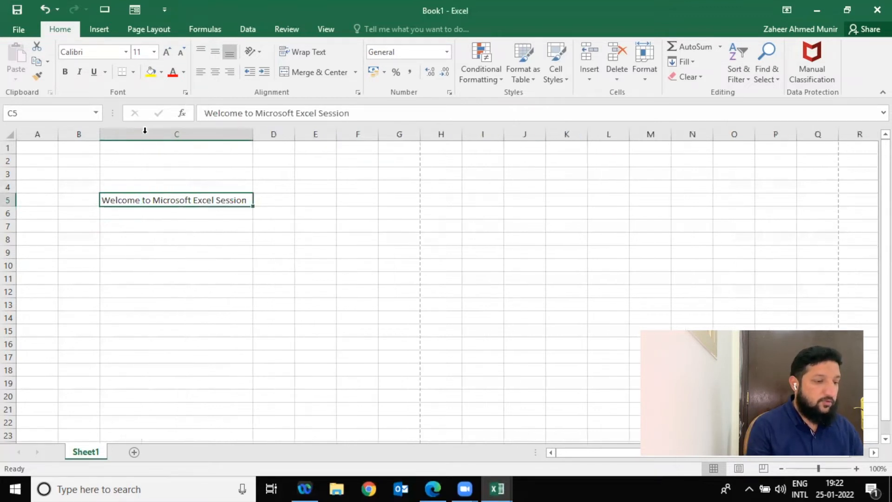
{"action": "key", "text": "ctrl+z"}
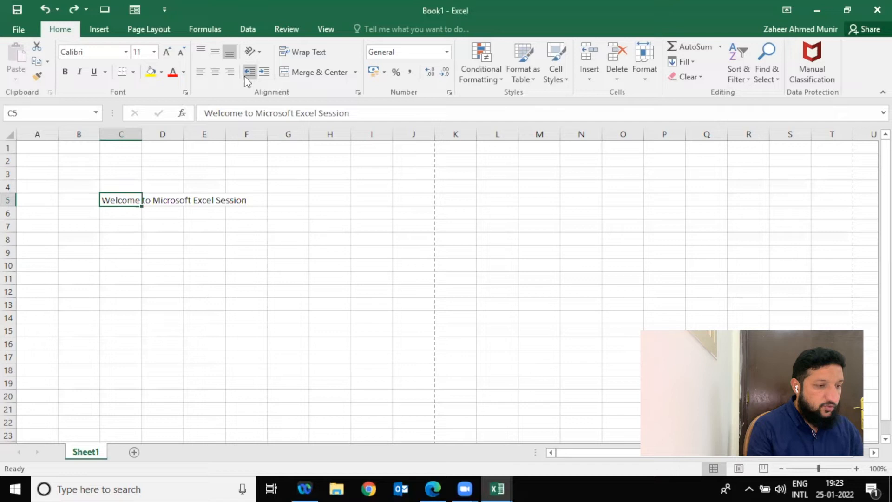
{"action": "left_click", "coordinate": [327, 50]}
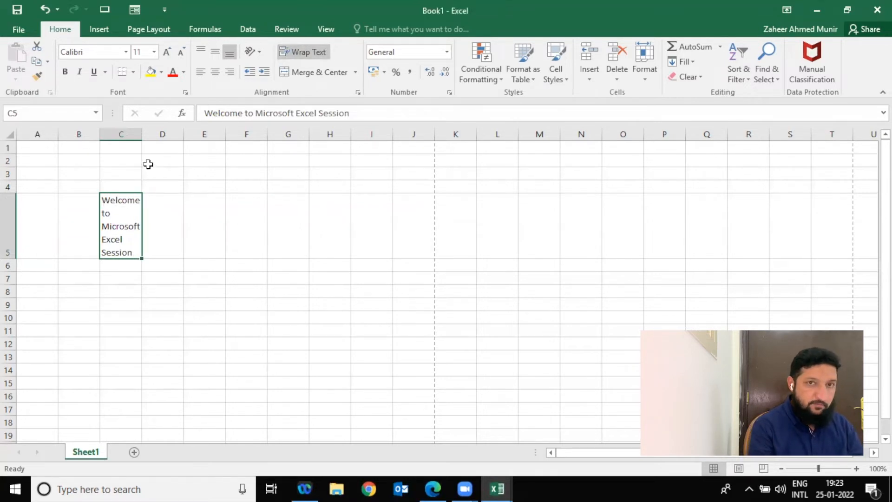
{"action": "key", "text": "ctrl+z"}
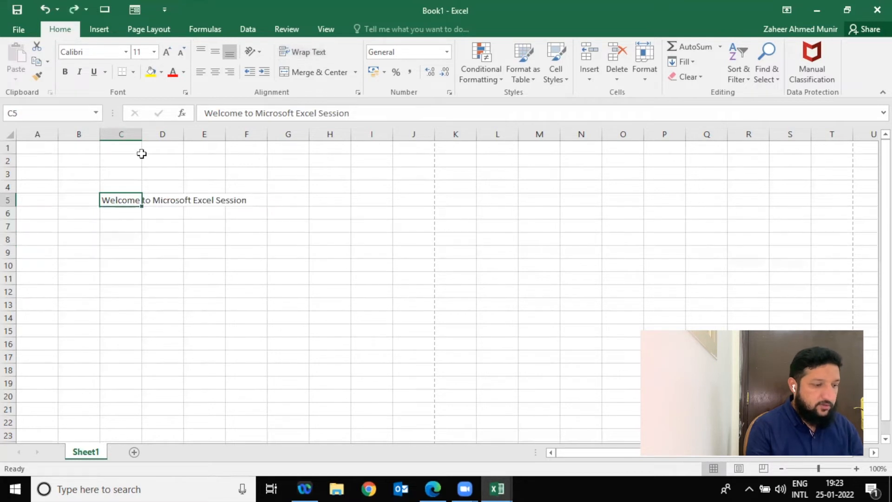
- AutoFit column C to the text in cell C5 and set the cell's font size to 26
{"action": "double_click", "coordinate": [143, 135]}
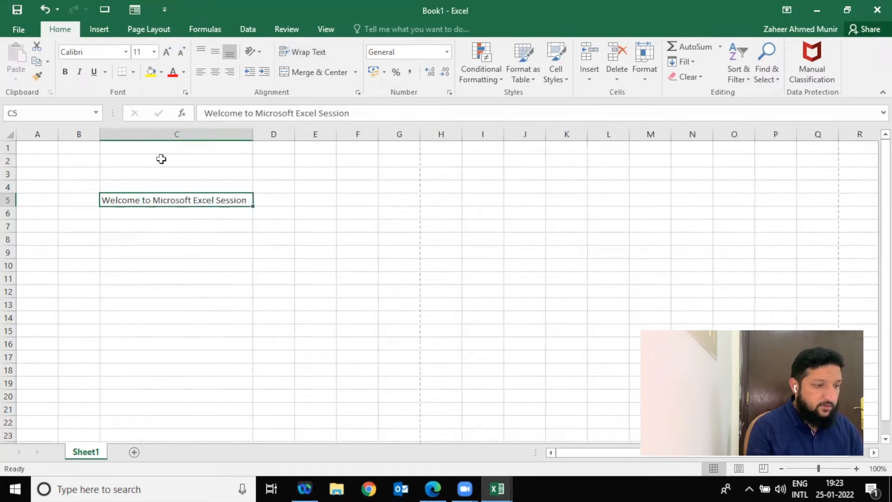
{"action": "left_click", "coordinate": [154, 52]}
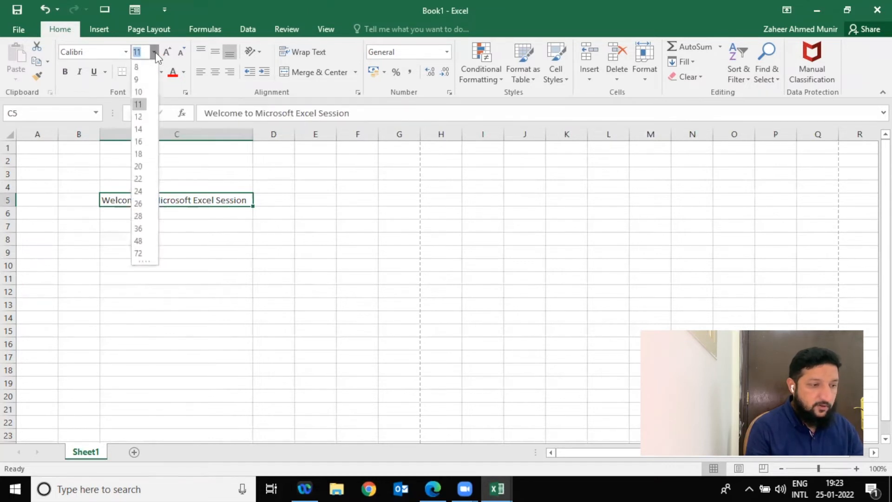
{"action": "left_click", "coordinate": [139, 203]}
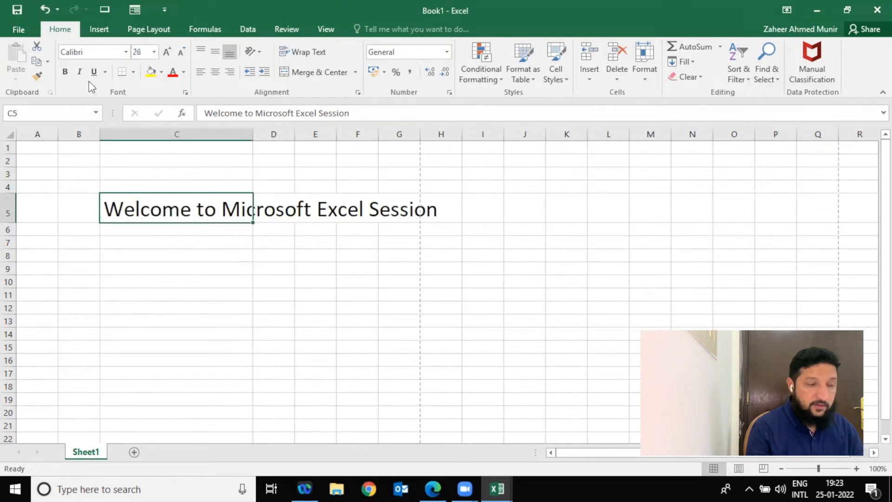
{"action": "left_click", "coordinate": [126, 52]}
{"action": "key", "text": "Down"}
{"action": "key", "text": "Down"}
{"action": "key", "text": "Down"}
{"action": "key", "text": "Down"}
{"action": "key", "text": "Down"}
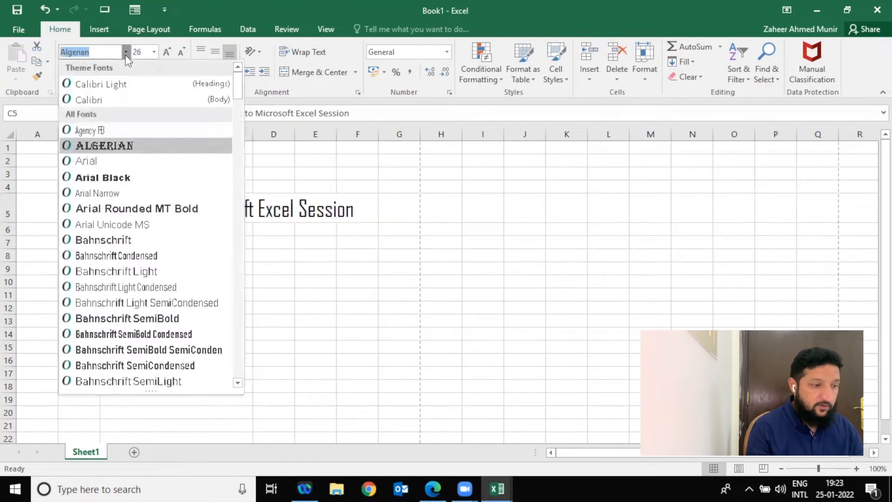
{"action": "key", "text": "Down"}
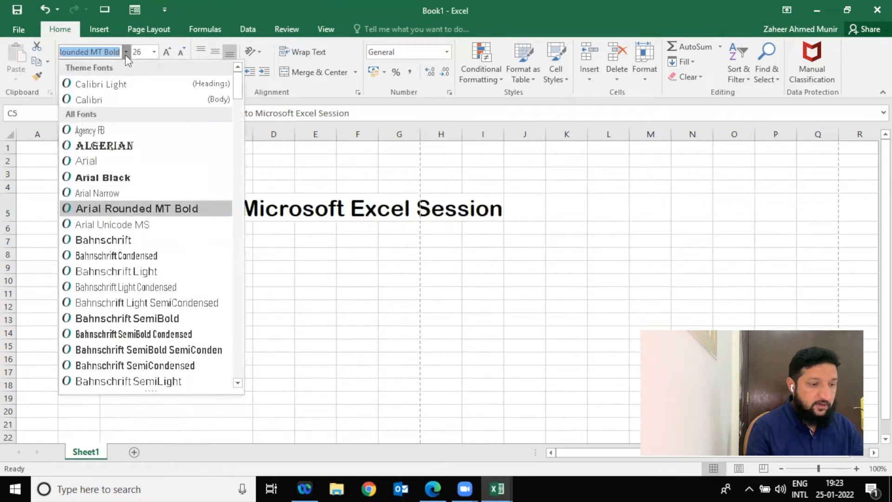
{"action": "key", "text": "Escape"}
- Preview different fonts on cell C5 and apply the Berlin Sans FB Demi font
{"action": "left_click", "coordinate": [106, 53]}
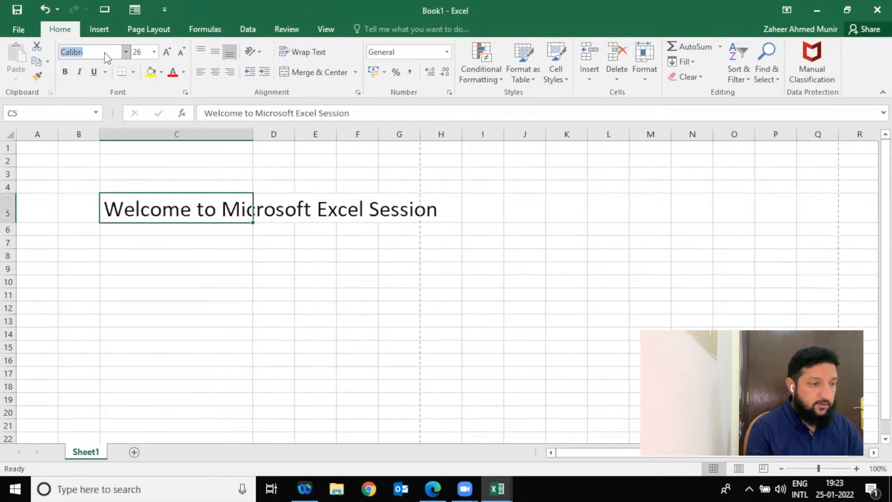
{"action": "key", "text": "Down"}
{"action": "key", "text": "Down"}
{"action": "key", "text": "Down"}
{"action": "key", "text": "Down"}
{"action": "key", "text": "Down"}
{"action": "key", "text": "Down"}
{"action": "key", "text": "Down"}
{"action": "key", "text": "Down"}
{"action": "key", "text": "Down"}
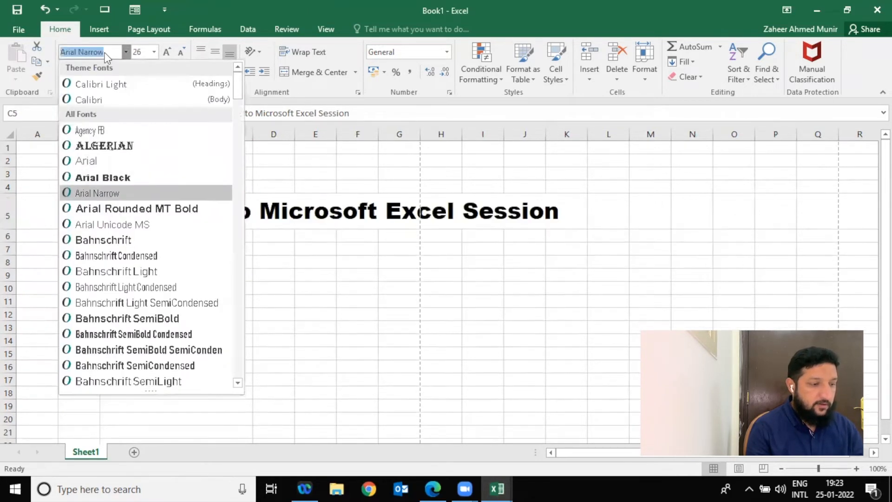
{"action": "key", "text": "Down"}
{"action": "key", "text": "Down"}
{"action": "key", "text": "Down"}
{"action": "key", "text": "Down"}
{"action": "key", "text": "Down"}
{"action": "key", "text": "Down"}
{"action": "key", "text": "Down"}
{"action": "key", "text": "Down"}
{"action": "key", "text": "Down"}
{"action": "key", "text": "Down"}
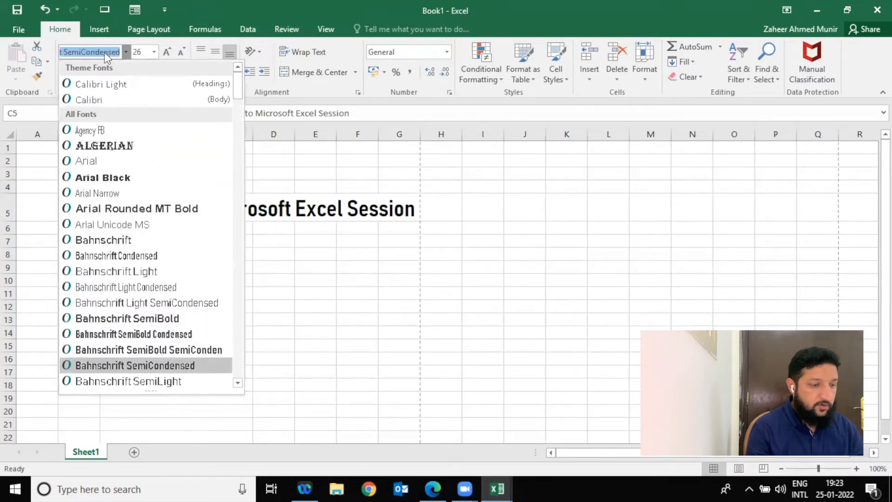
{"action": "key", "text": "Down"}
{"action": "key", "text": "Down"}
{"action": "key", "text": "Down"}
{"action": "key", "text": "Down"}
{"action": "key", "text": "Down"}
{"action": "key", "text": "Down"}
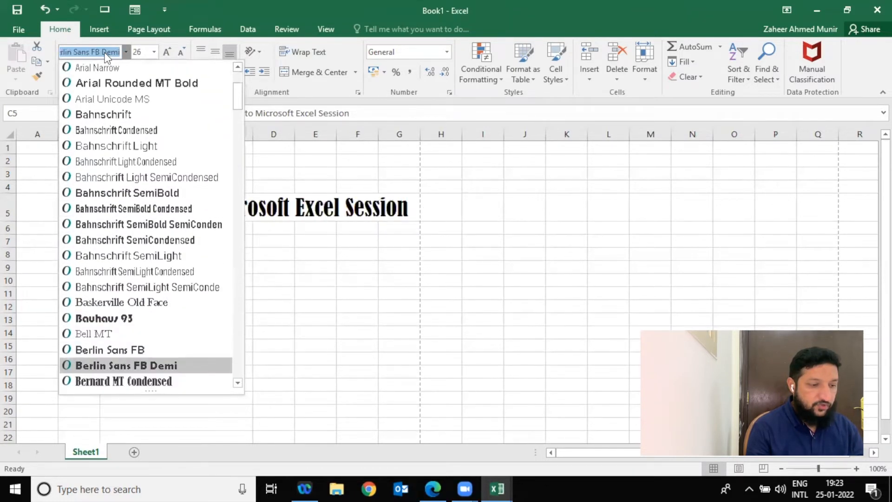
{"action": "key", "text": "Return"}
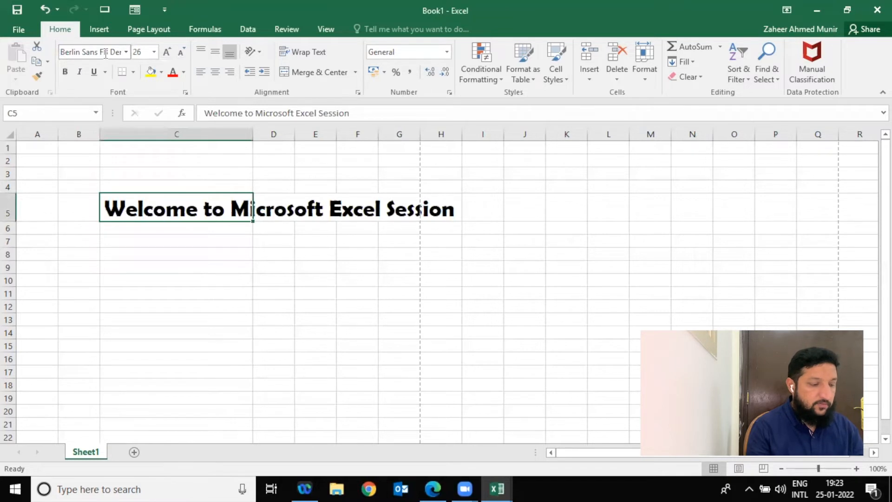
- Try font size 48 on cell C5 and auto-fit column C to the text twice, undoing each column fit
{"action": "left_click", "coordinate": [154, 52]}
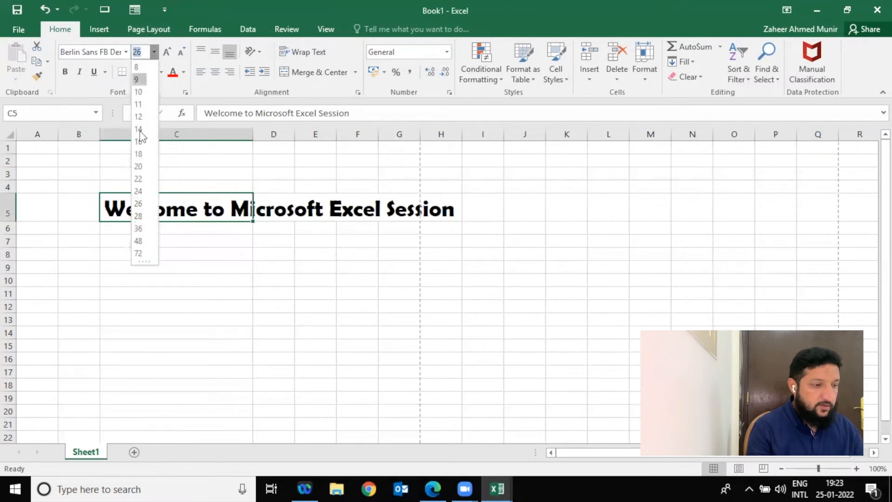
{"action": "left_click", "coordinate": [139, 240]}
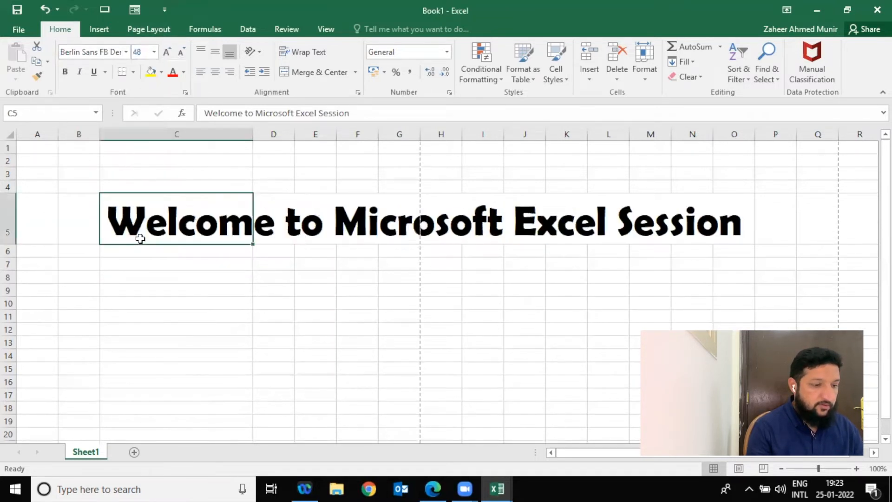
{"action": "double_click", "coordinate": [251, 135]}
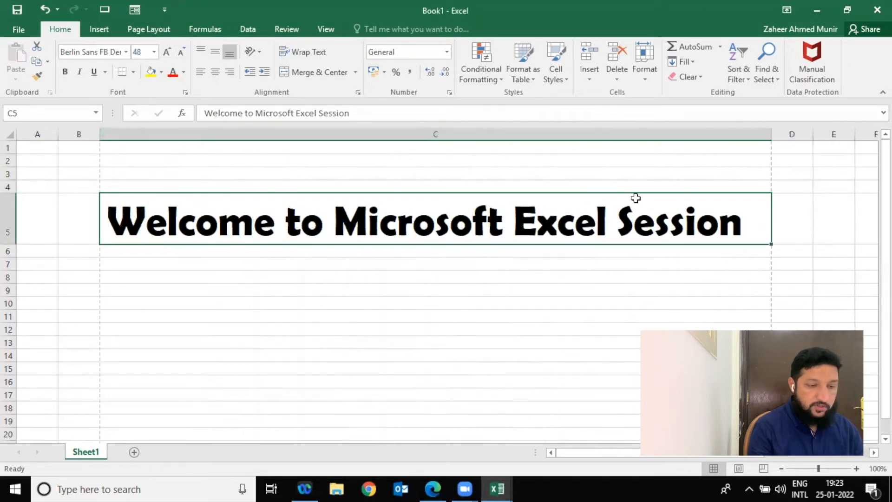
{"action": "key", "text": "ctrl+z"}
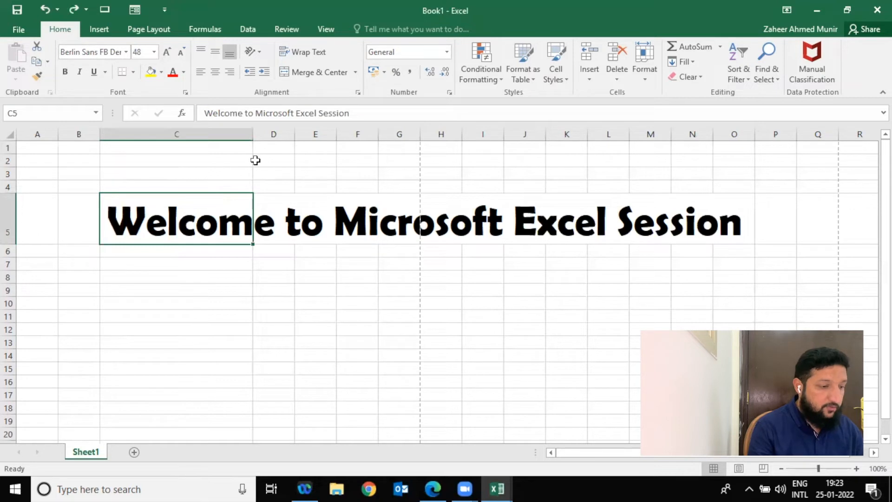
{"action": "double_click", "coordinate": [252, 134]}
{"action": "key", "text": "Down"}
{"action": "key", "text": "Down"}
{"action": "key", "text": "Down"}
{"action": "key", "text": "Down"}
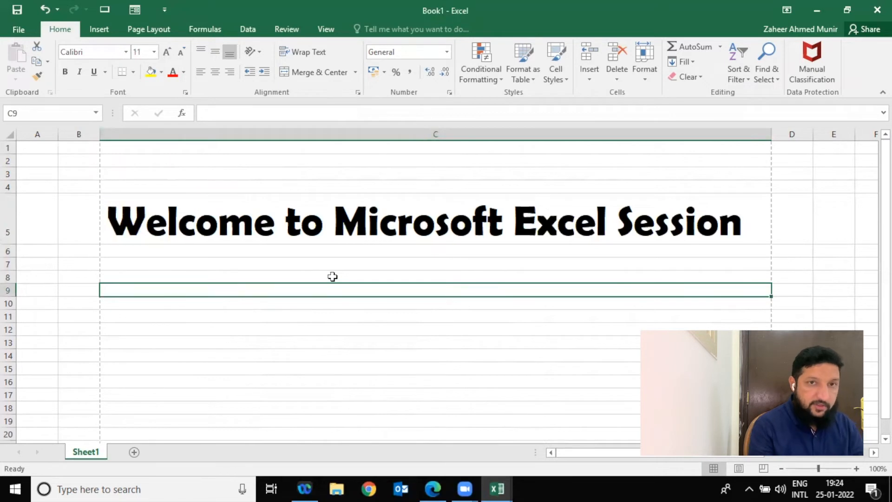
{"action": "key", "text": "ctrl+z"}
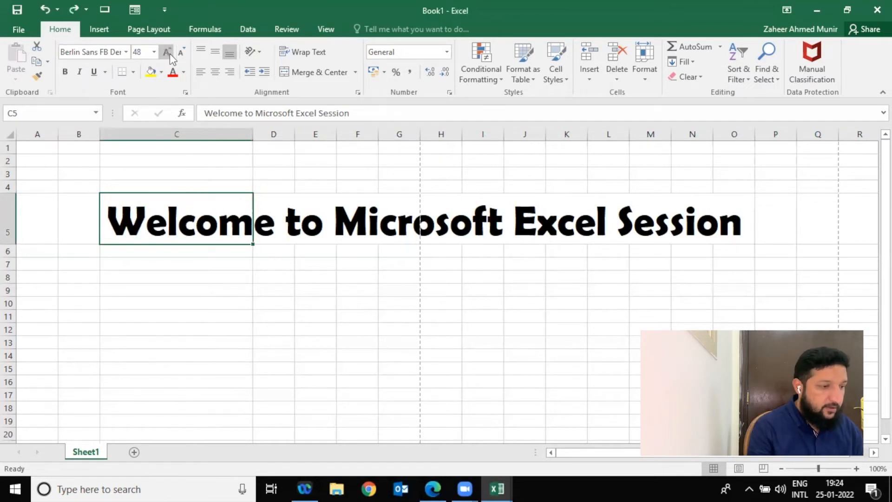
- Decrease the font size of cell C5 step by step to 22
{"action": "left_click", "coordinate": [184, 54]}
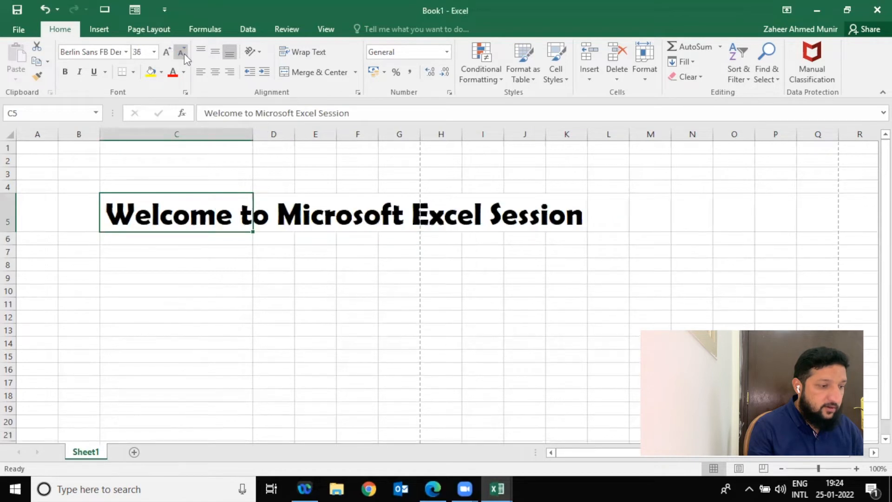
{"action": "left_click", "coordinate": [182, 53]}
{"action": "left_click", "coordinate": [181, 53]}
{"action": "left_click", "coordinate": [182, 53]}
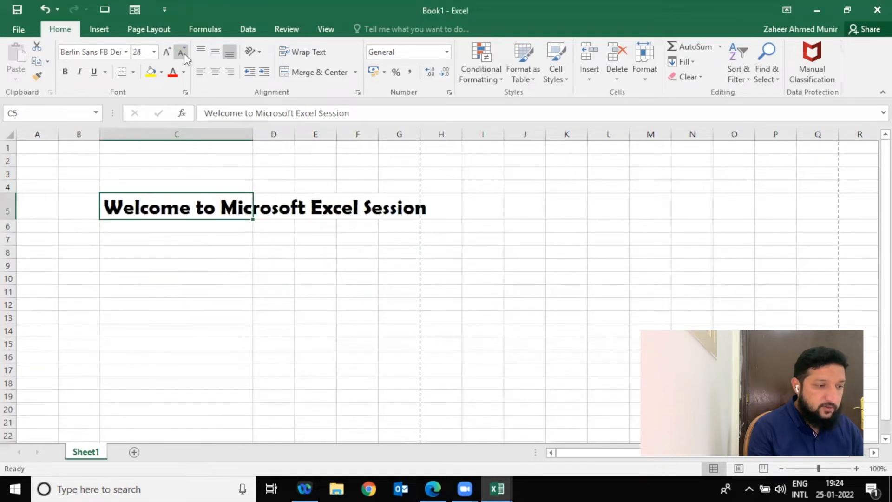
{"action": "left_click", "coordinate": [184, 54]}
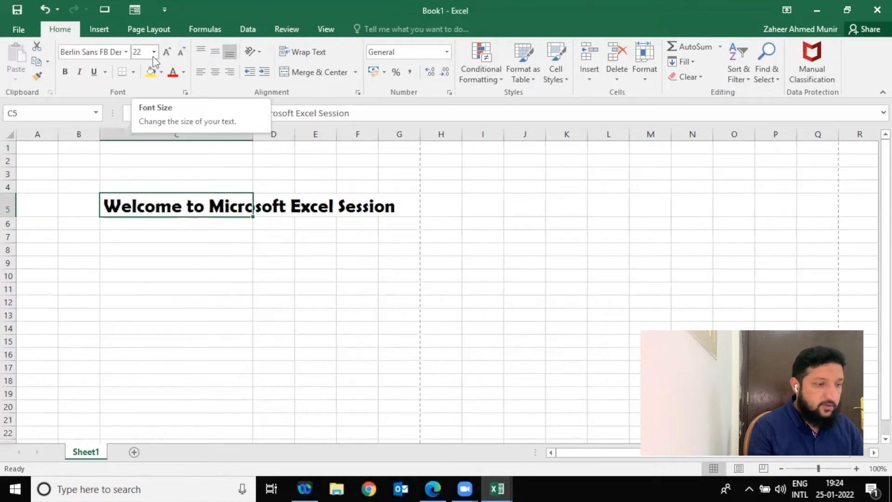
- Make the text in cell C5 bold with a double underline, trying out italic and single underline before settling on it
{"action": "left_click", "coordinate": [82, 76]}
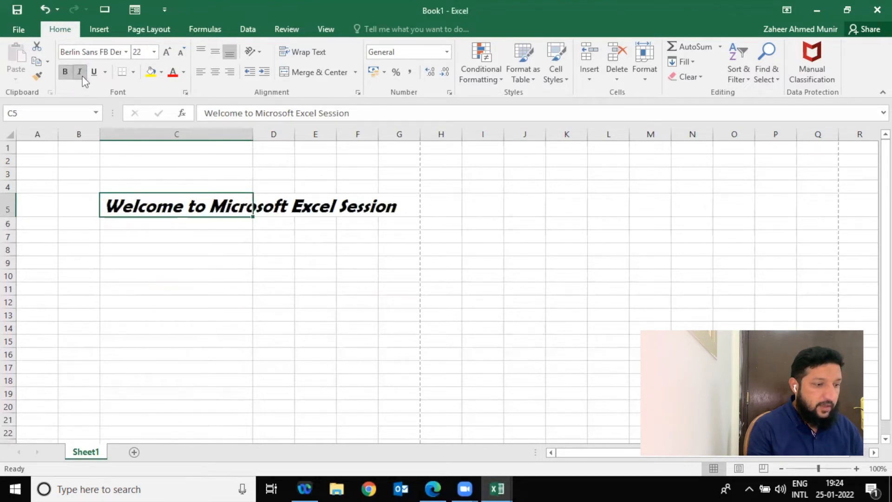
{"action": "left_click", "coordinate": [82, 76]}
{"action": "left_click", "coordinate": [93, 76]}
{"action": "left_click", "coordinate": [93, 76]}
{"action": "left_click", "coordinate": [105, 74]}
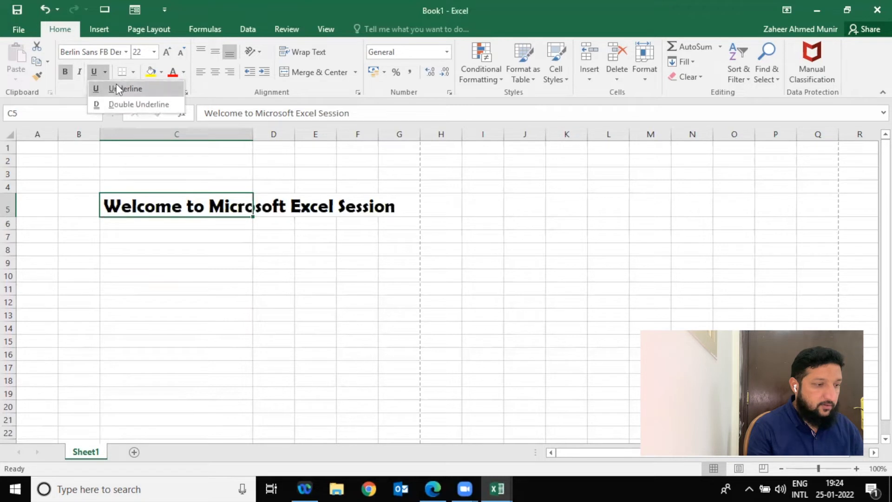
{"action": "left_click", "coordinate": [120, 103]}
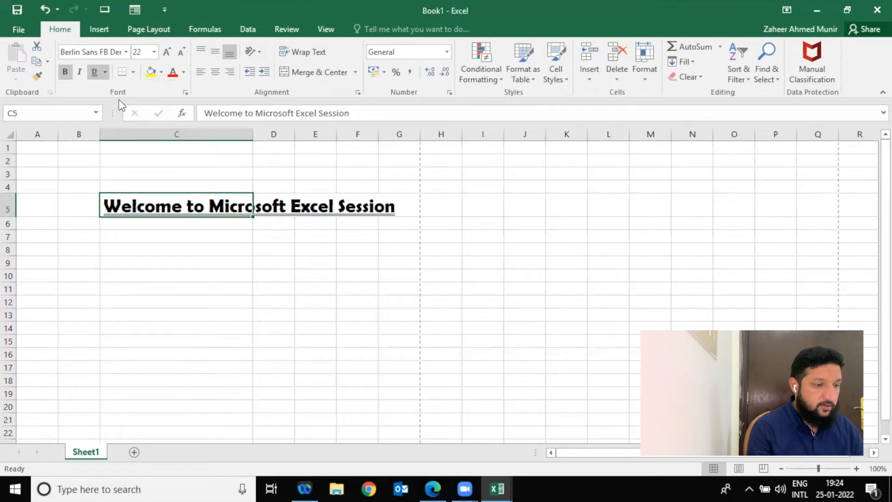
{"action": "left_click", "coordinate": [129, 285]}
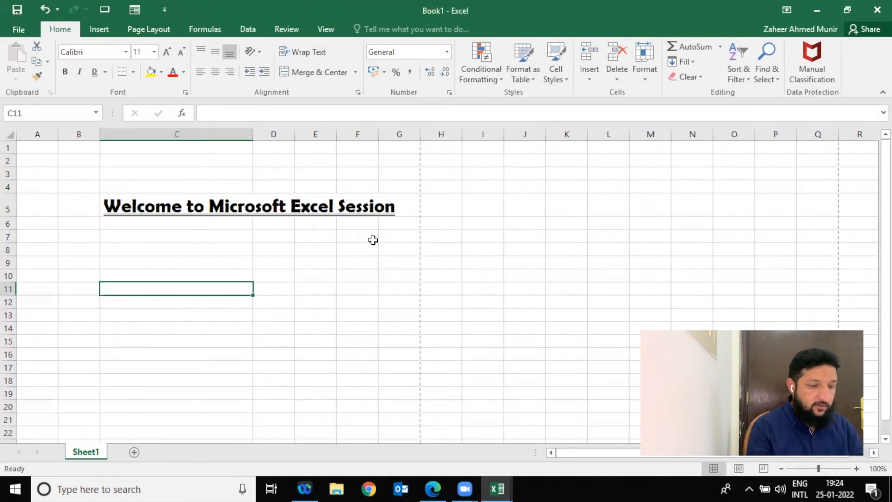
- Hide the worksheet's gridlines and select a cell below the heading
{"action": "left_click", "coordinate": [326, 29]}
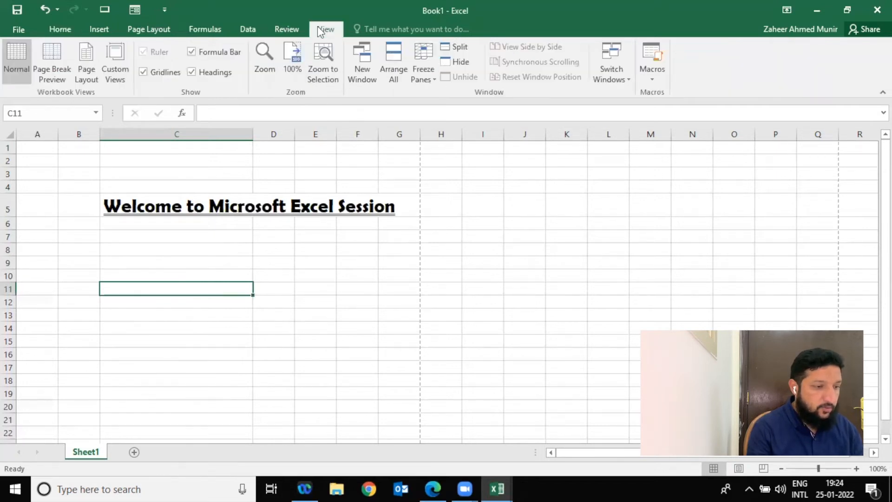
{"action": "left_click", "coordinate": [169, 75]}
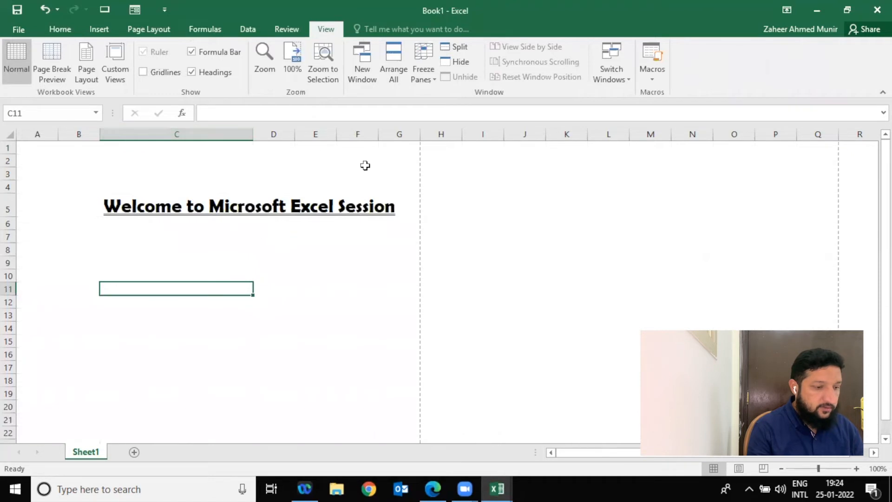
{"action": "left_click", "coordinate": [240, 230]}
{"action": "key", "text": "Return"}
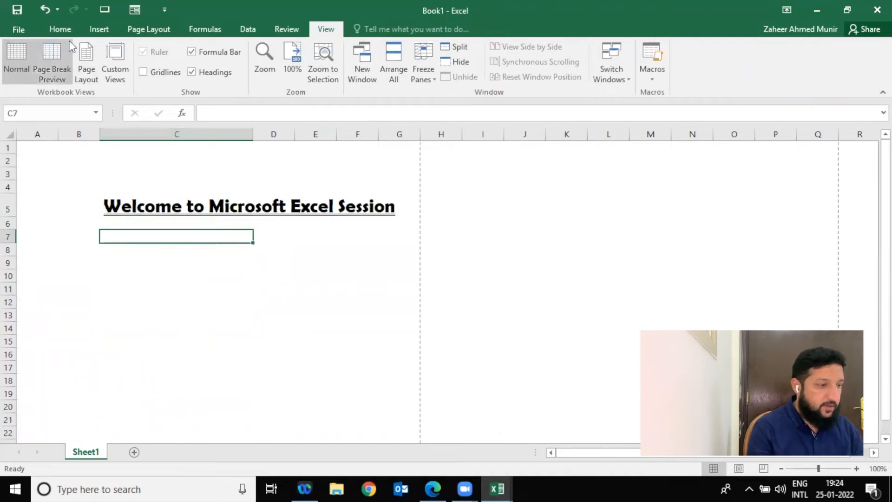
- Apply All Borders to cell C5 containing the welcome heading
{"action": "left_click", "coordinate": [60, 29]}
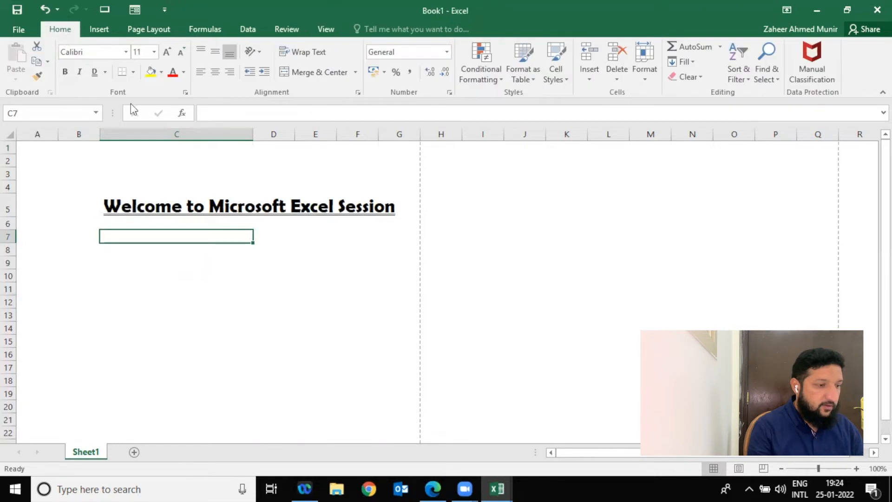
{"action": "left_click", "coordinate": [182, 190]}
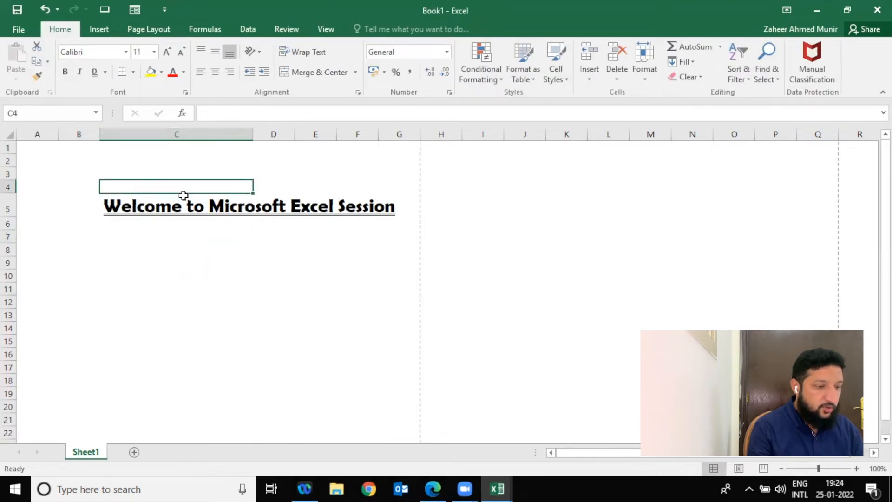
{"action": "left_click", "coordinate": [185, 201]}
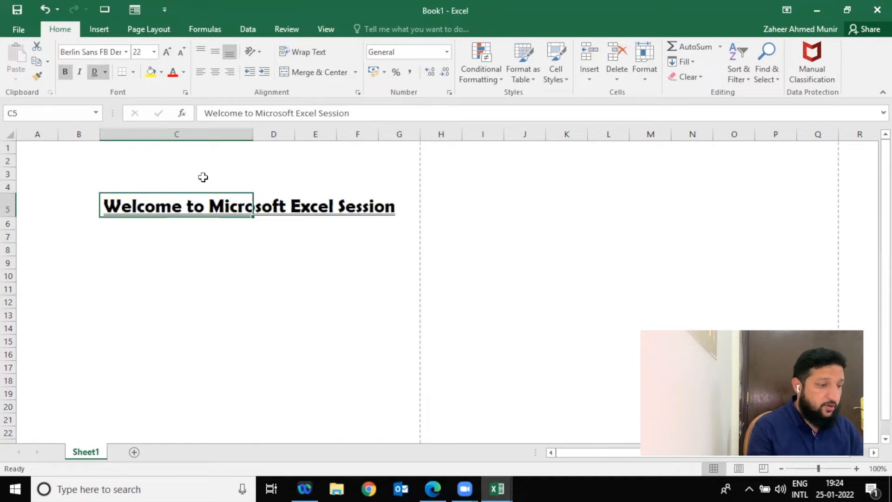
{"action": "left_click", "coordinate": [133, 72]}
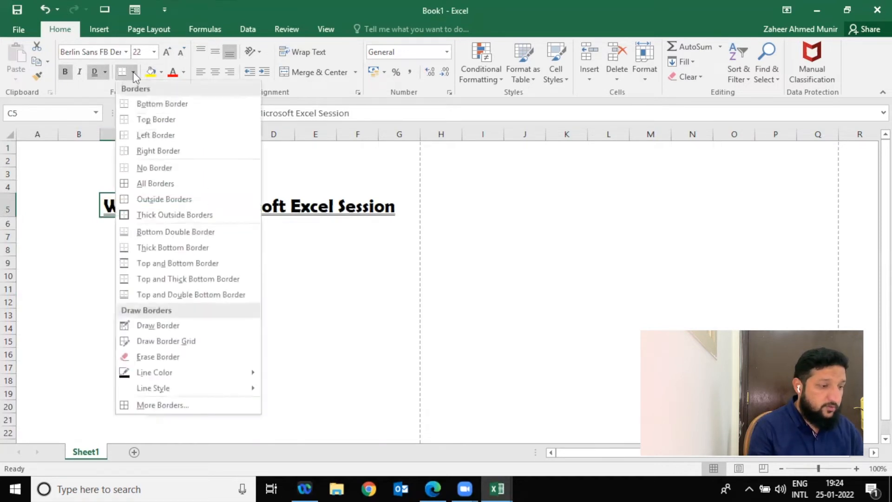
{"action": "left_click", "coordinate": [162, 184]}
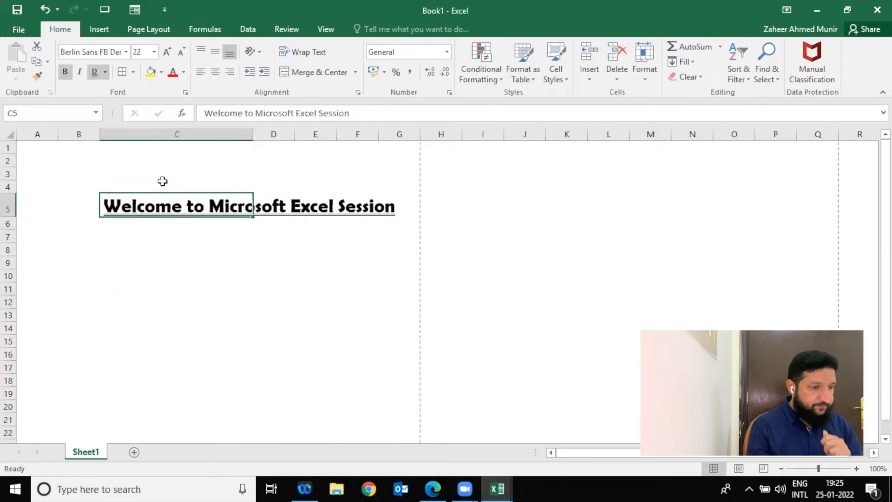
{"action": "key", "text": "Down"}
{"action": "key", "text": "Up"}
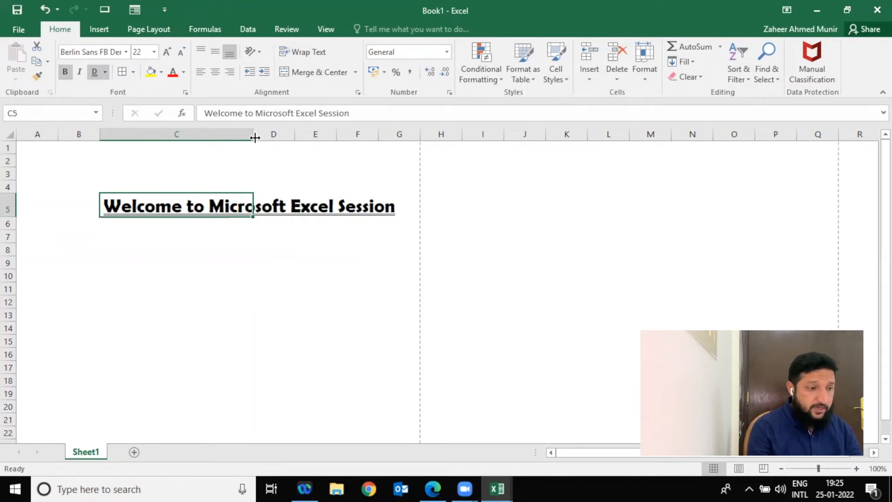
- Try auto-fitting column C to the bordered heading in cell C5, and undo the column fit
{"action": "double_click", "coordinate": [255, 138]}
{"action": "left_click", "coordinate": [263, 251]}
{"action": "key", "text": "Up"}
{"action": "key", "text": "Up"}
{"action": "key", "text": "Up"}
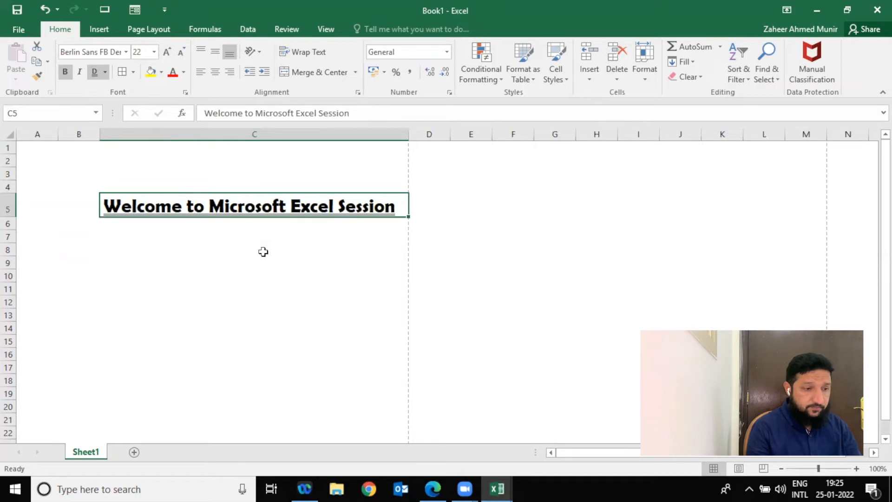
{"action": "key", "text": "ctrl+z"}
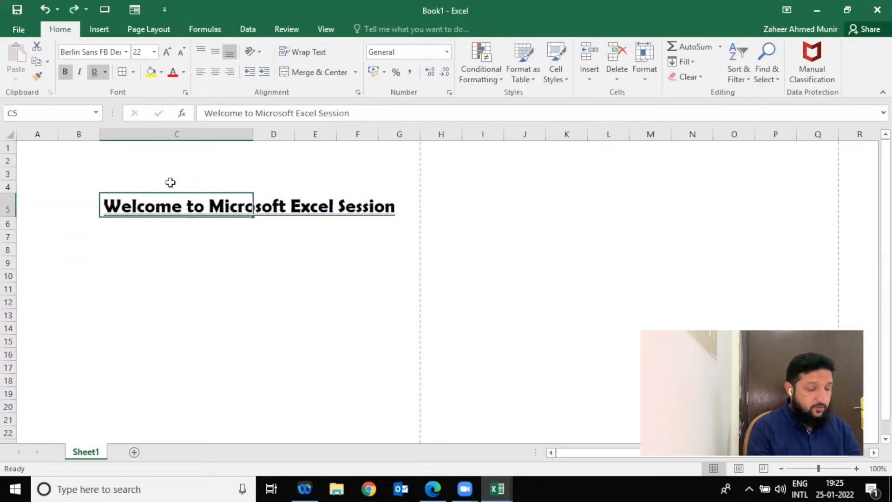
- Remove the double underline from cell C5 and apply a Bottom Border to it
{"action": "left_click", "coordinate": [133, 72]}
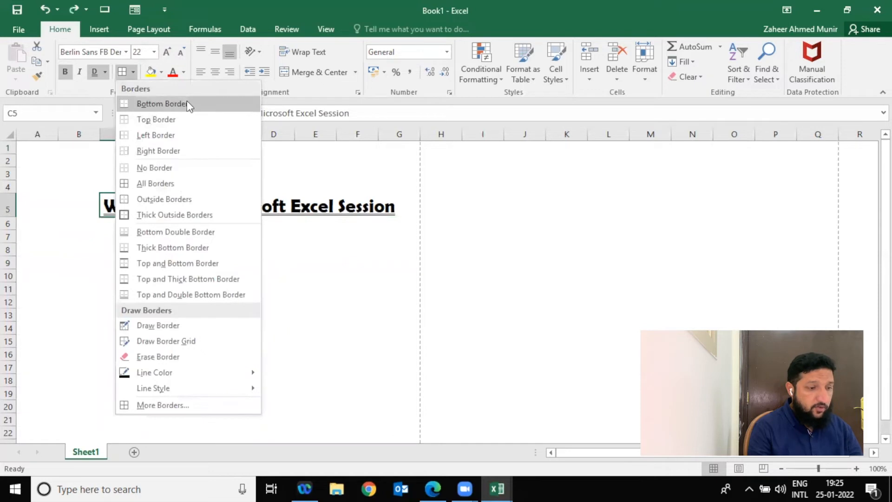
{"action": "left_click", "coordinate": [94, 72]}
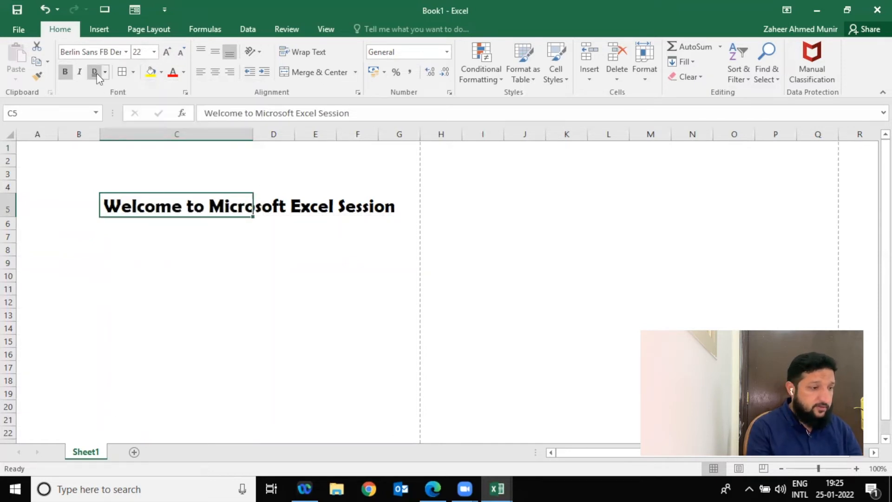
{"action": "left_click", "coordinate": [133, 72]}
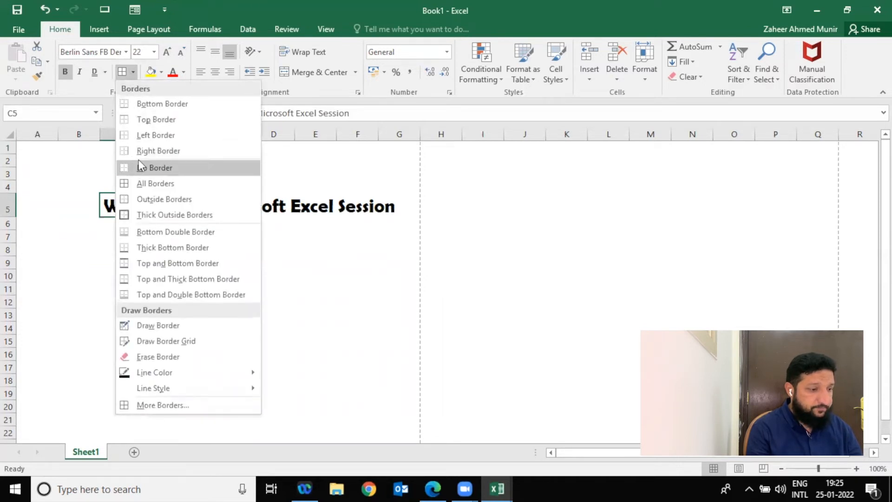
{"action": "left_click", "coordinate": [190, 110]}
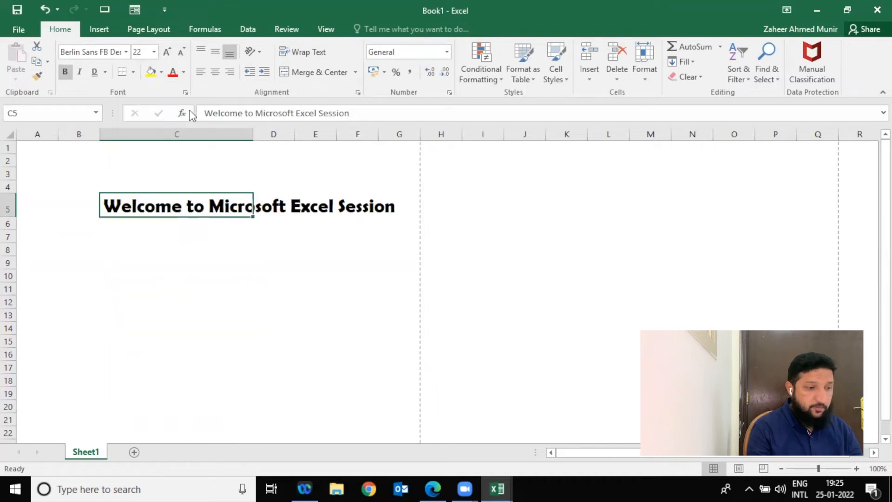
- AutoFit column C to the heading text and reselect cell C5
{"action": "double_click", "coordinate": [253, 128]}
{"action": "left_click", "coordinate": [261, 235]}
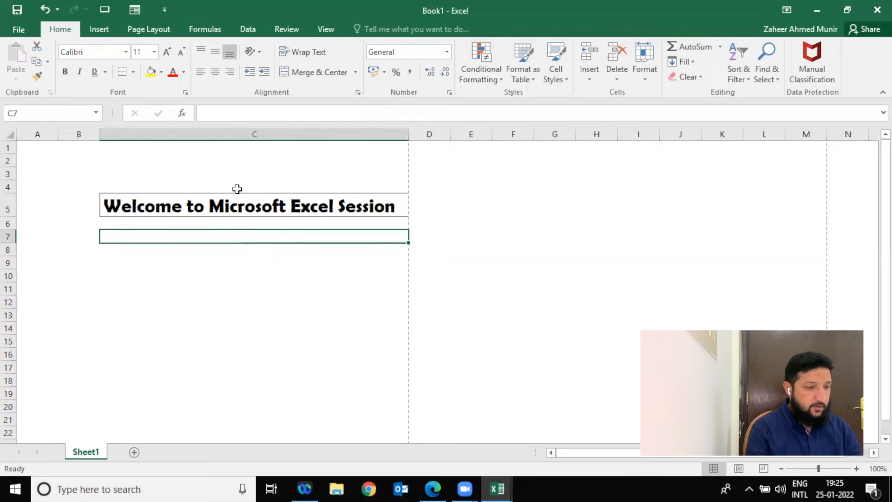
{"action": "left_click", "coordinate": [232, 207]}
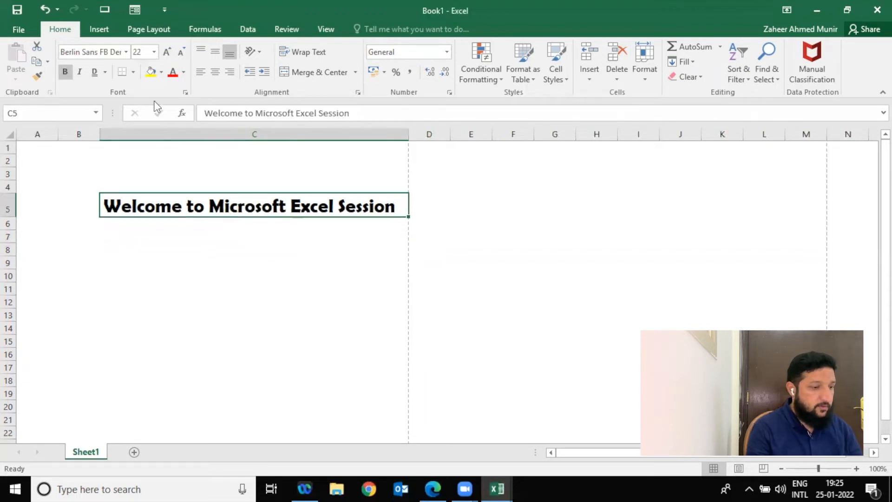
- Clear the borders of cell C5 with No Border and apply a Bottom Border to it again
{"action": "left_click", "coordinate": [133, 72]}
{"action": "left_click", "coordinate": [157, 172]}
{"action": "key", "text": "Down"}
{"action": "key", "text": "Up"}
{"action": "left_click", "coordinate": [133, 72]}
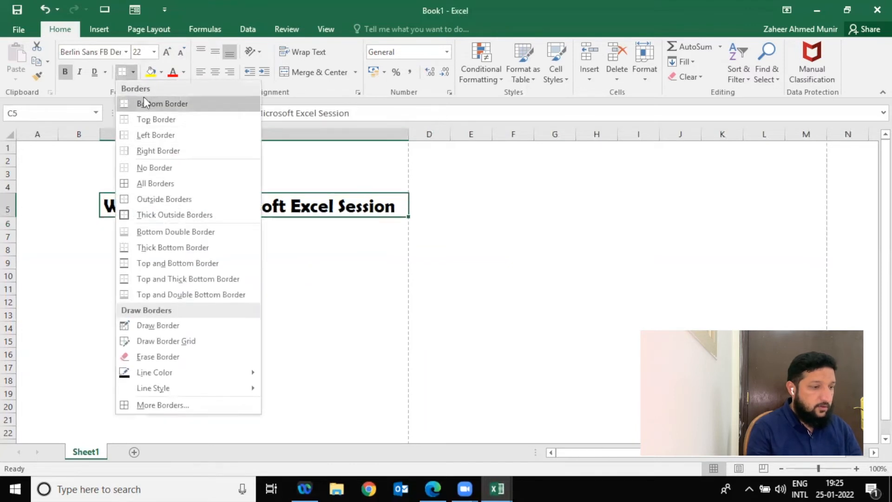
{"action": "left_click", "coordinate": [149, 102]}
{"action": "key", "text": "Down"}
{"action": "key", "text": "Down"}
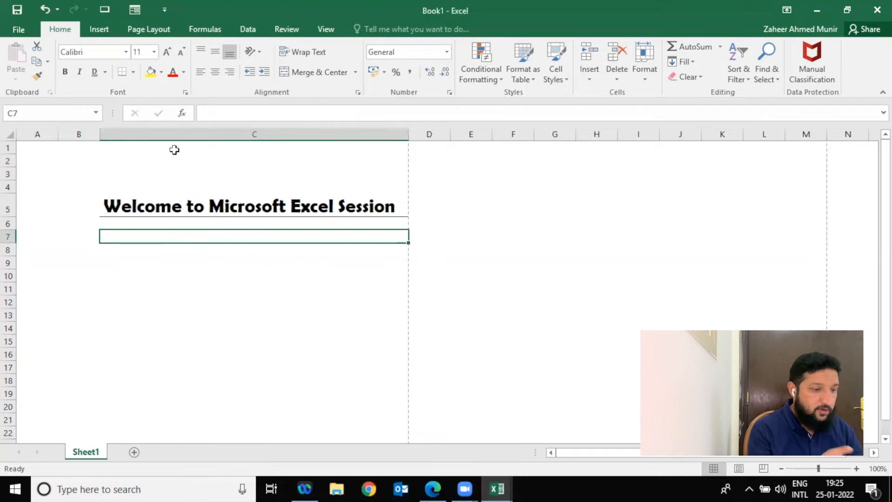
- Fill the heading cell C5 with yellow
{"action": "left_click", "coordinate": [207, 206]}
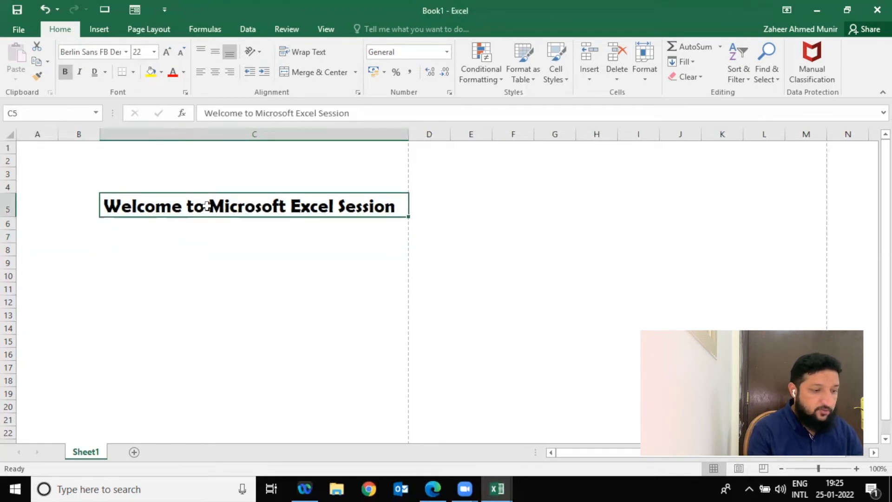
{"action": "left_click", "coordinate": [150, 74]}
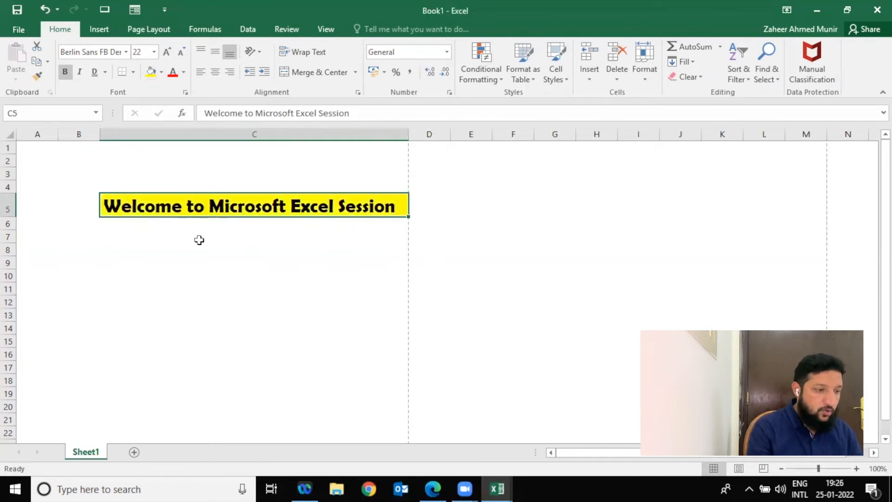
{"action": "key", "text": "Return"}
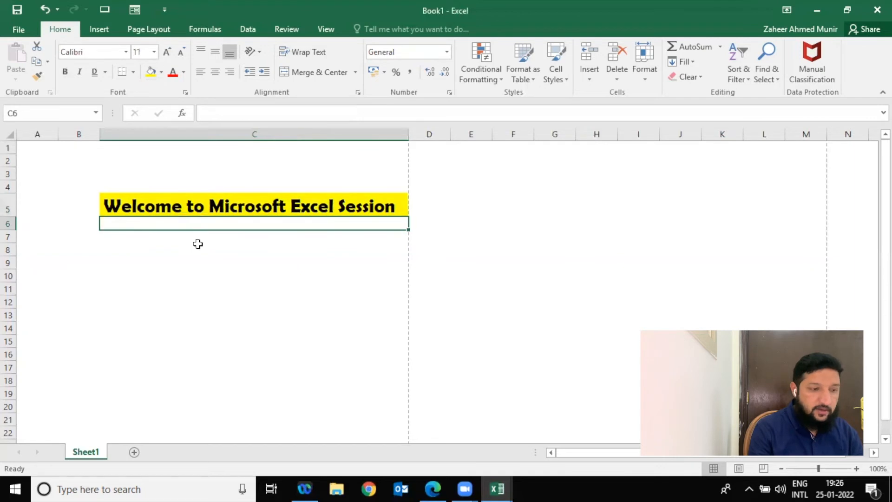
- Enter "This is Formating Class" in cell C7 and keep that cell selected
{"action": "key", "text": "Return"}
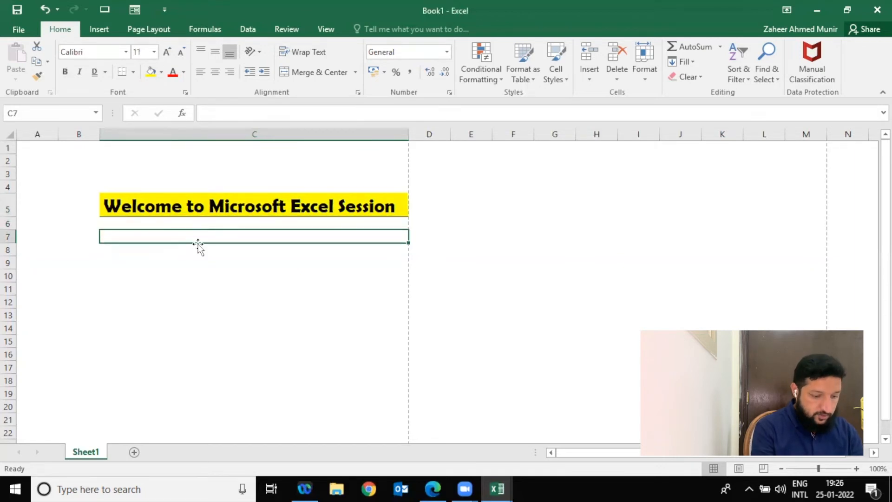
{"action": "type", "text": "This is "}
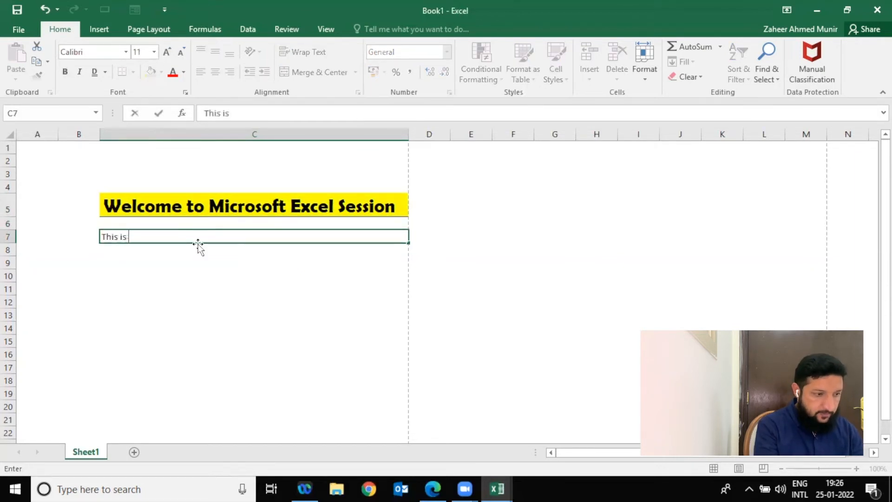
{"action": "type", "text": "Formatii"}
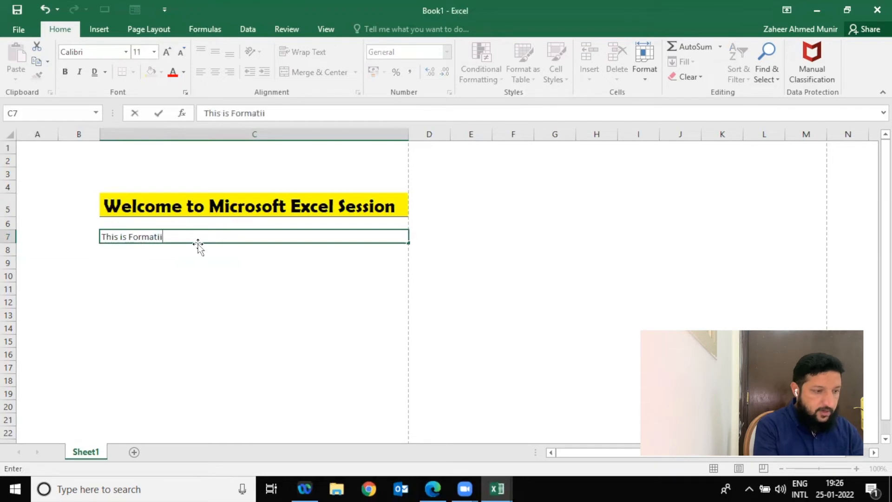
{"action": "type", "text": "ng Class"}
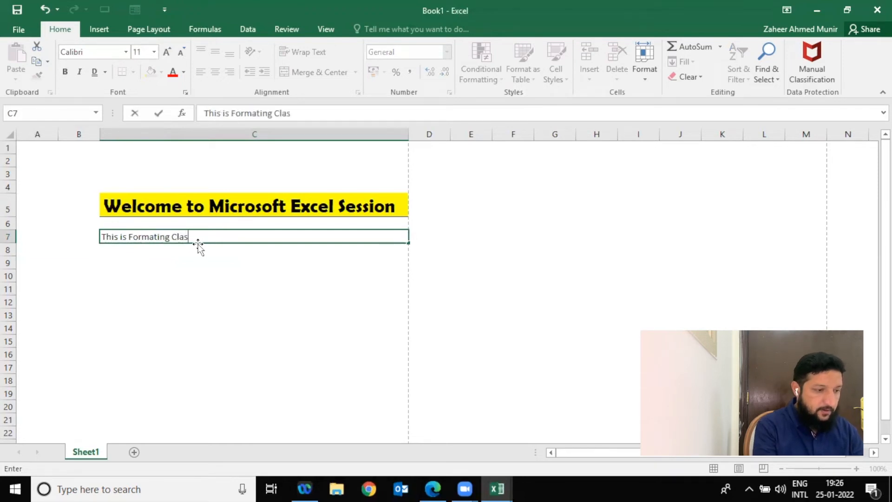
{"action": "key", "text": "Return"}
{"action": "key", "text": "Up"}
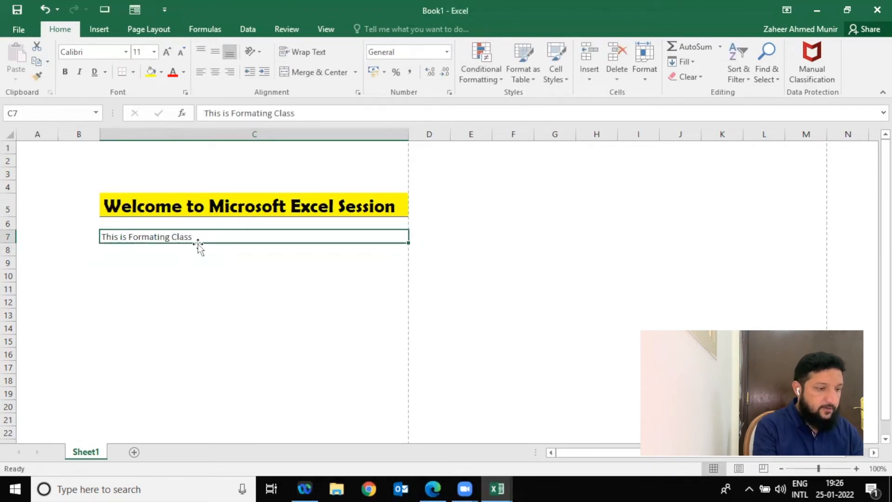
- Make the text in cell C7 red and bold, in the Algerian font
{"action": "left_click", "coordinate": [173, 72]}
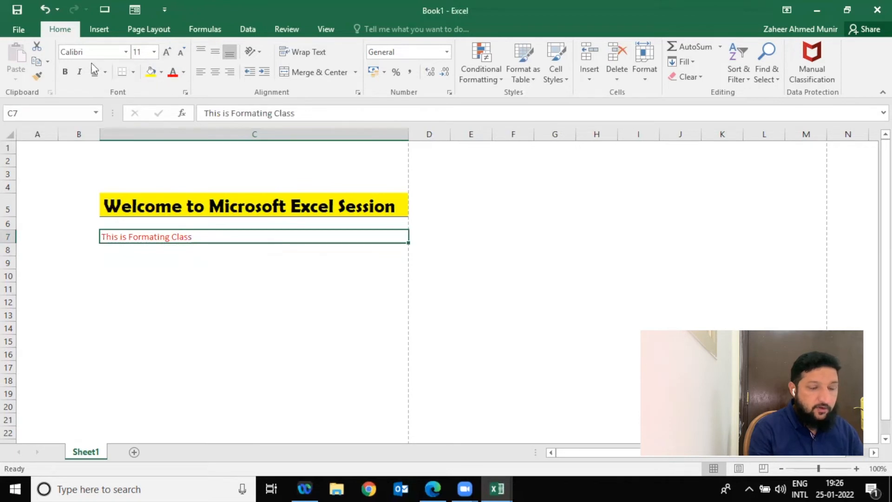
{"action": "left_click", "coordinate": [65, 71]}
{"action": "left_click", "coordinate": [126, 54]}
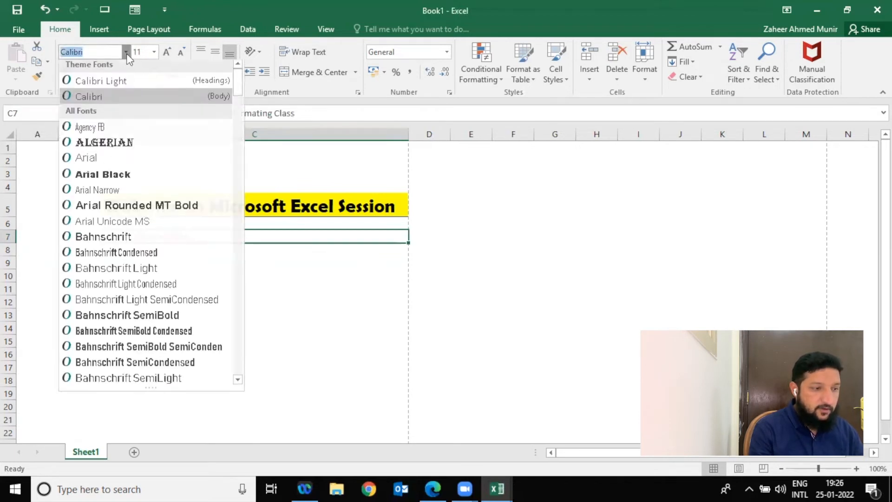
{"action": "key", "text": "Down"}
{"action": "key", "text": "Down"}
{"action": "key", "text": "Down"}
{"action": "key", "text": "Up"}
{"action": "key", "text": "Return"}
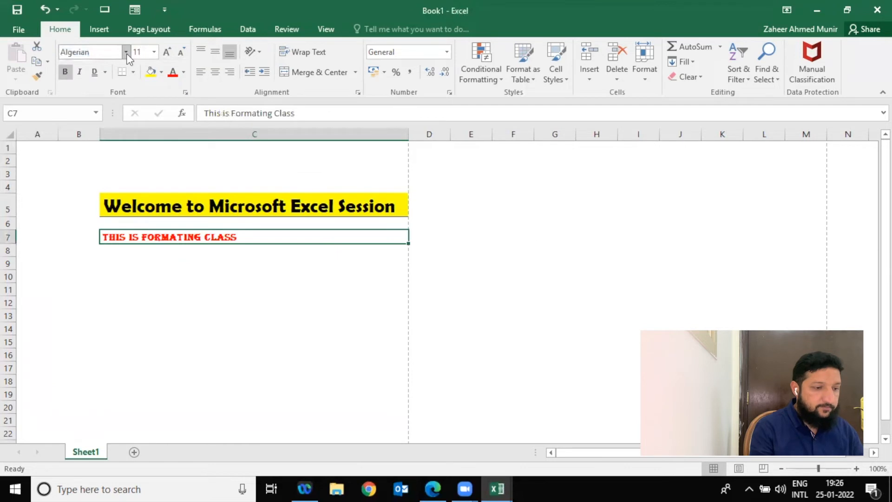
- Change the font of cell C7 to Arial Unicode MS
{"action": "left_click", "coordinate": [127, 54]}
{"action": "key", "text": "Down"}
{"action": "key", "text": "Down"}
{"action": "key", "text": "Down"}
{"action": "key", "text": "Down"}
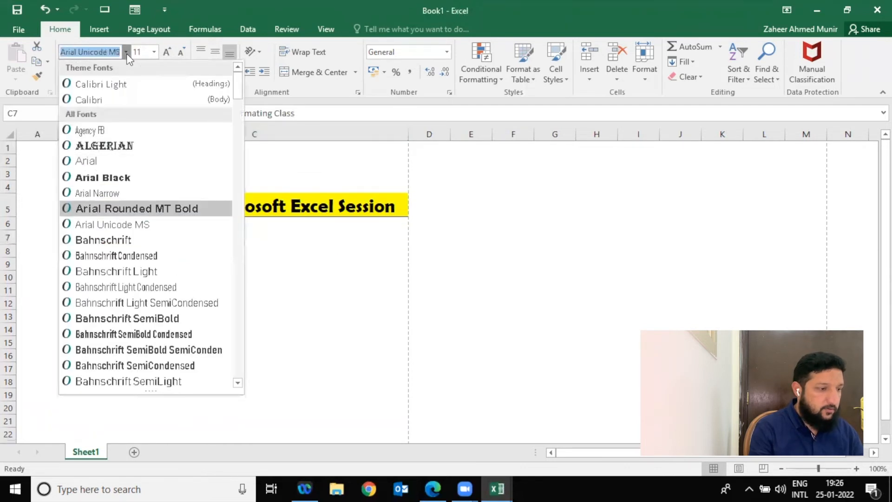
{"action": "key", "text": "Return"}
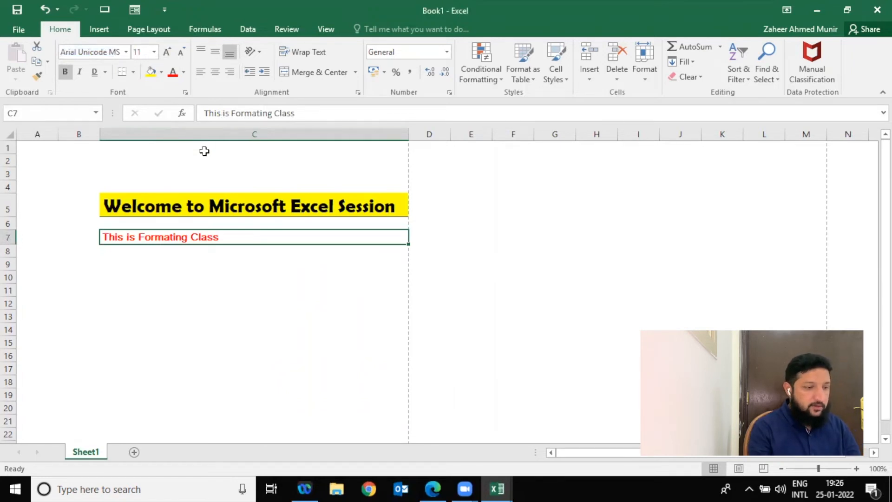
- Set the font color of cell C7 to a custom pink with RGB values 255, 153, 255
{"action": "left_click", "coordinate": [184, 72]}
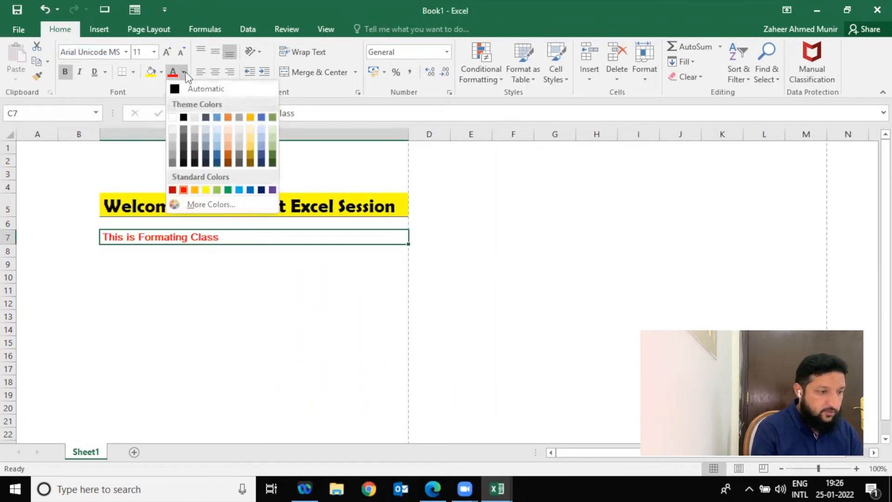
{"action": "left_click", "coordinate": [225, 203]}
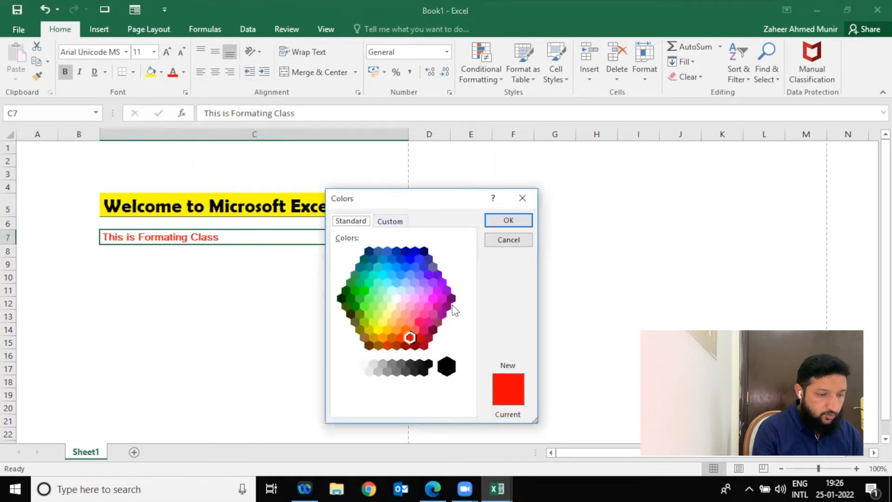
{"action": "left_click", "coordinate": [409, 275]}
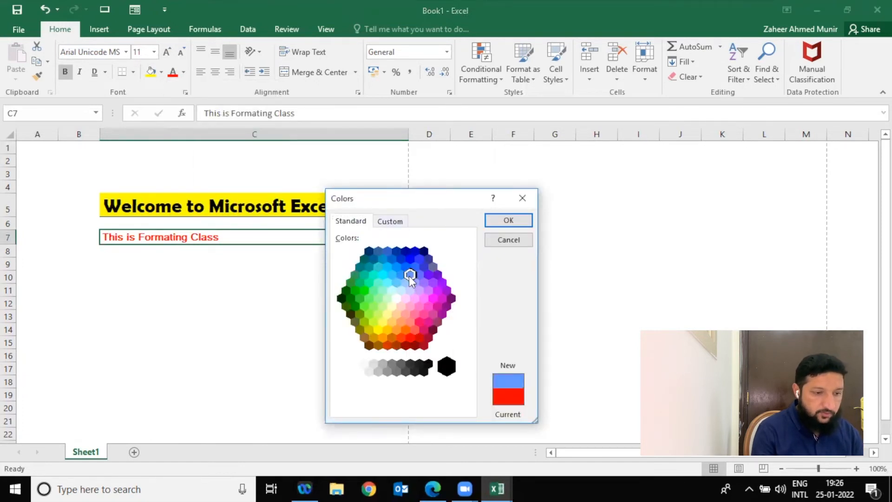
{"action": "left_click", "coordinate": [396, 223]}
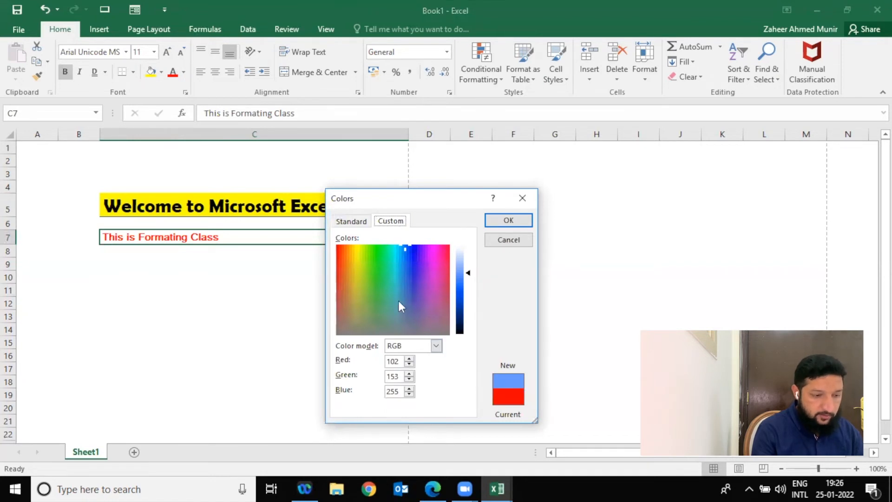
{"action": "double_click", "coordinate": [395, 361]}
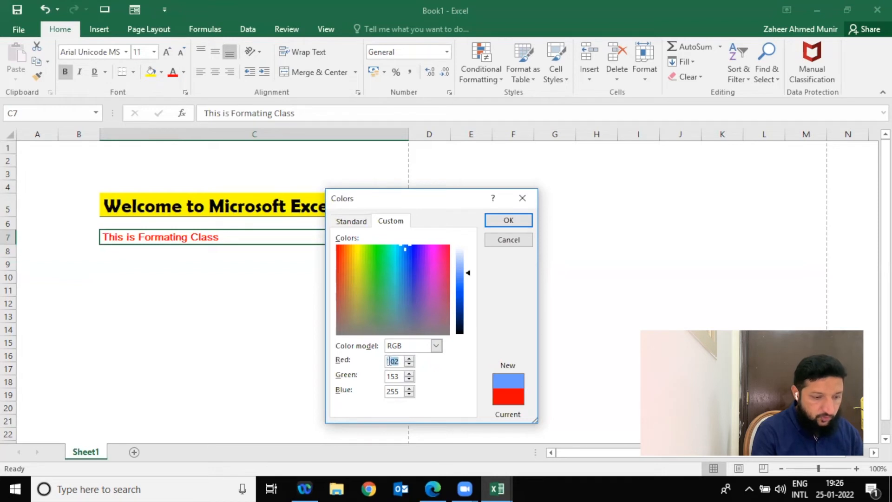
{"action": "type", "text": "255"}
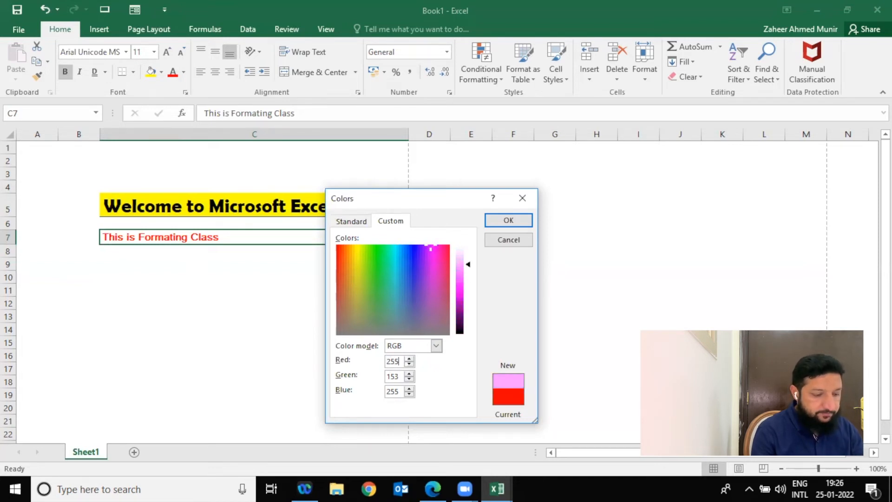
{"action": "double_click", "coordinate": [393, 377]}
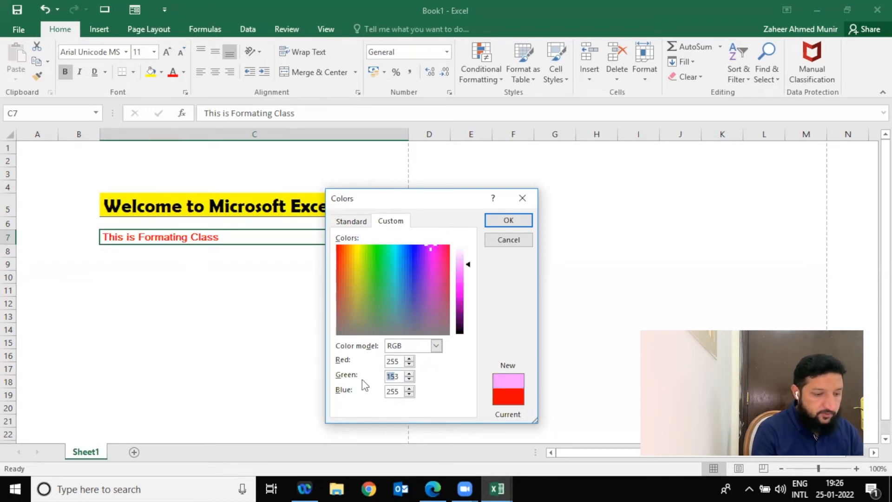
{"action": "double_click", "coordinate": [393, 391]}
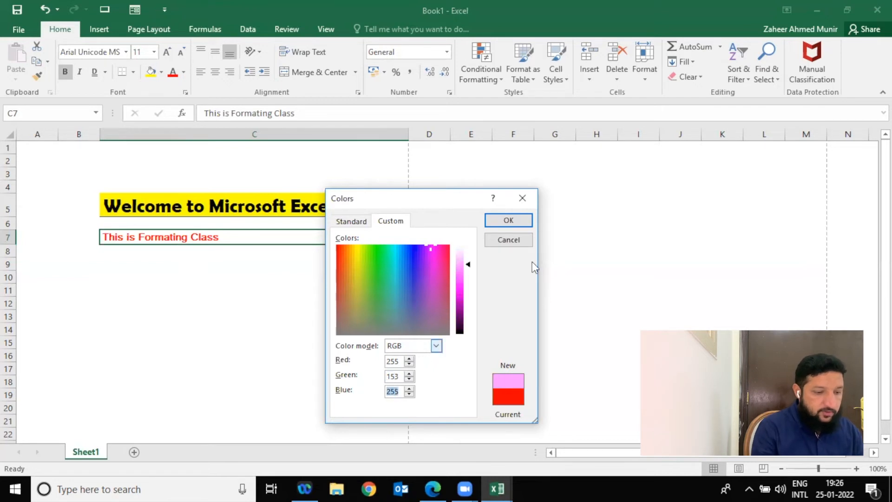
{"action": "left_click", "coordinate": [506, 222]}
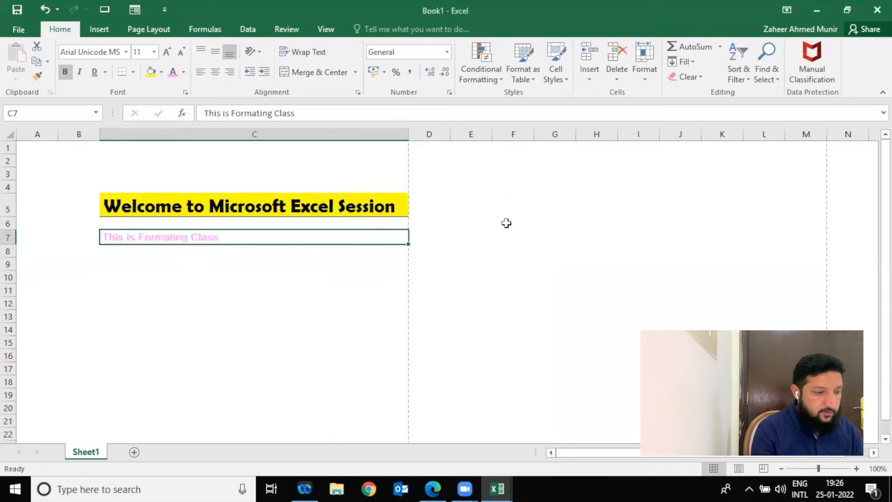
- Change the font color of cell C7 to a blue theme color
{"action": "left_click", "coordinate": [184, 72]}
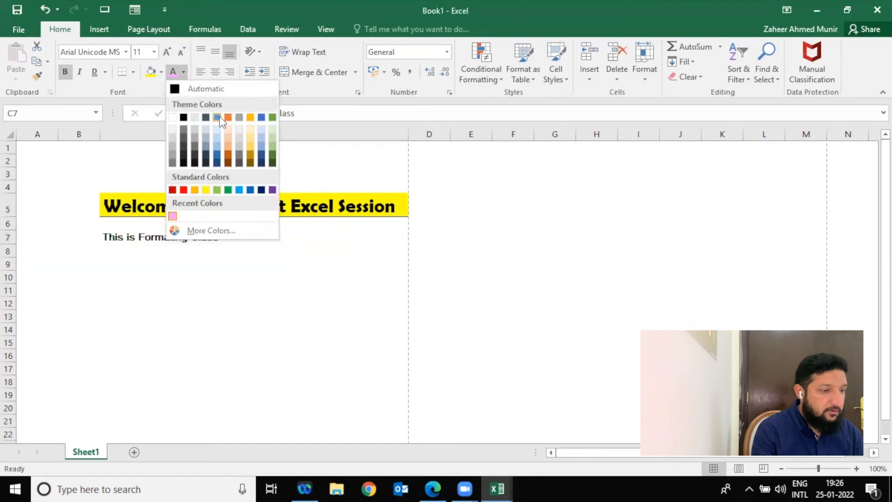
{"action": "left_click", "coordinate": [256, 122]}
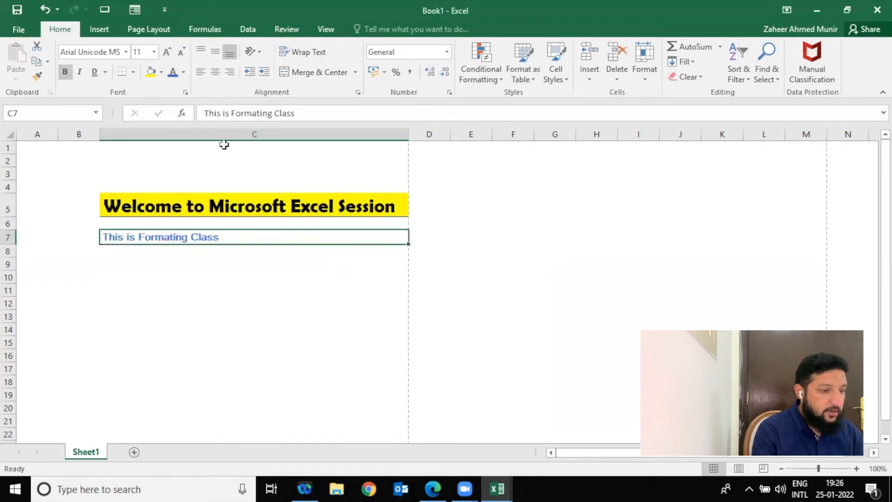
{"action": "left_click", "coordinate": [200, 127]}
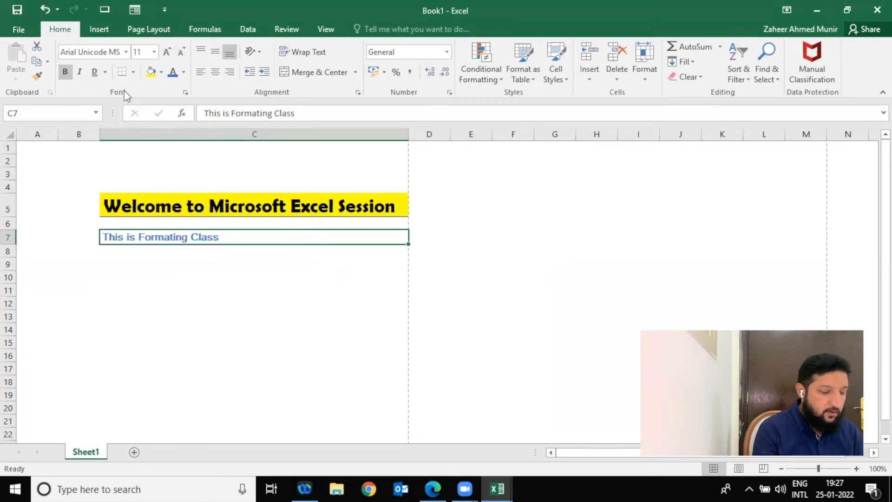
- Examine the font settings of cell C7 in the Format Cells dialog and close it without changes
{"action": "key", "text": "ctrl+1"}
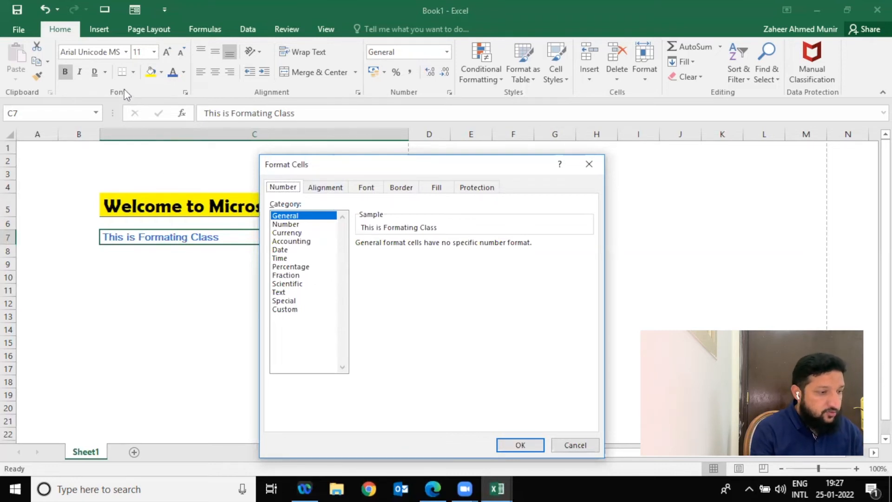
{"action": "left_click", "coordinate": [373, 187]}
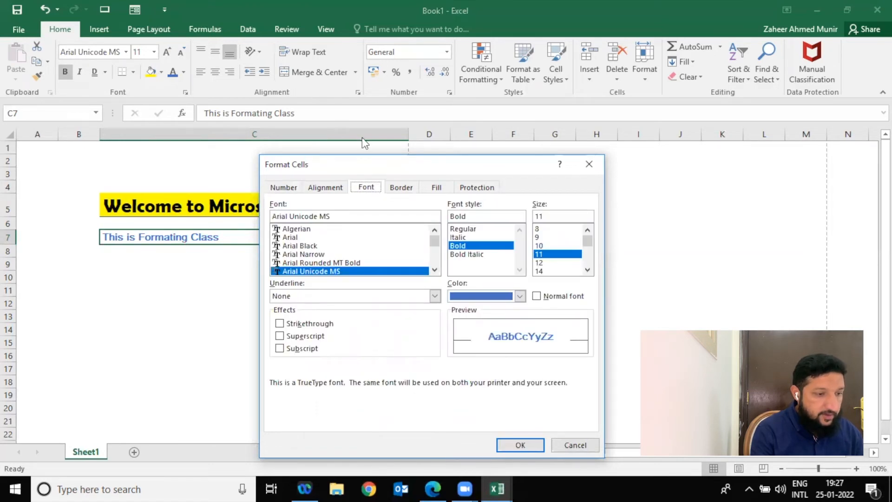
{"action": "key", "text": "Return"}
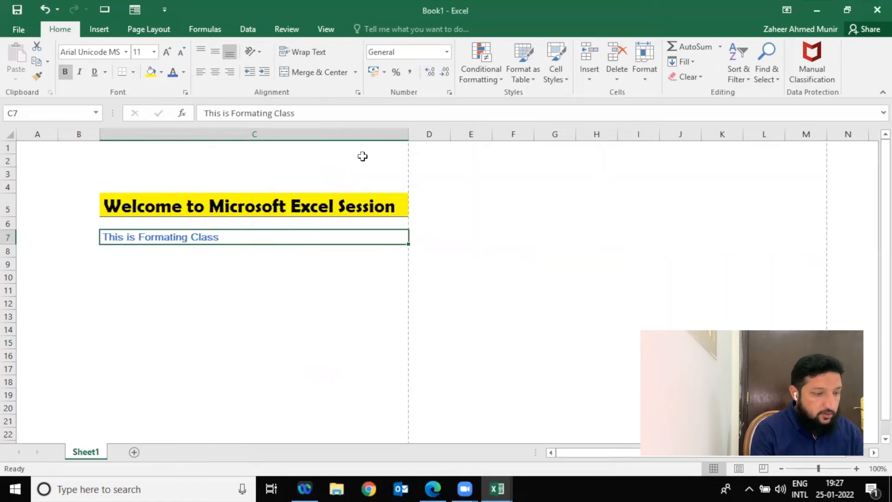
- Open the font settings for cell C7 two more times, closing them unchanged each time
{"action": "left_click", "coordinate": [186, 93]}
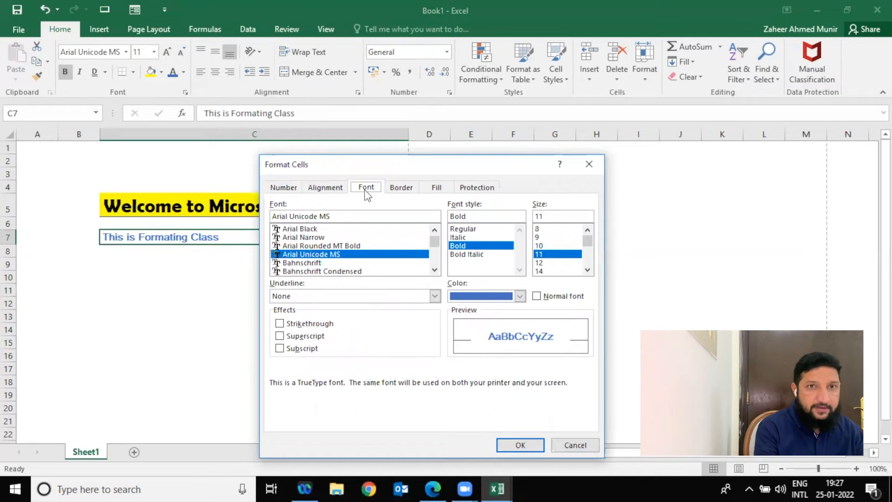
{"action": "key", "text": "Escape"}
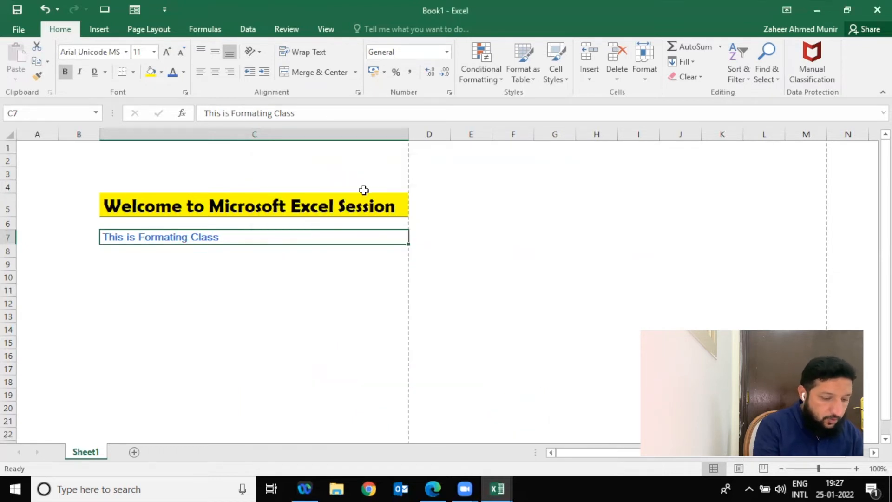
{"action": "key", "text": "ctrl+1"}
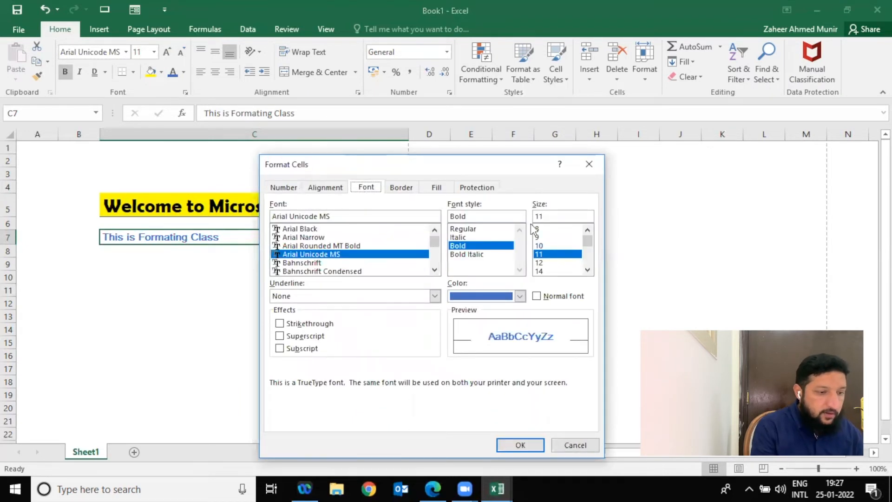
{"action": "key", "text": "Escape"}
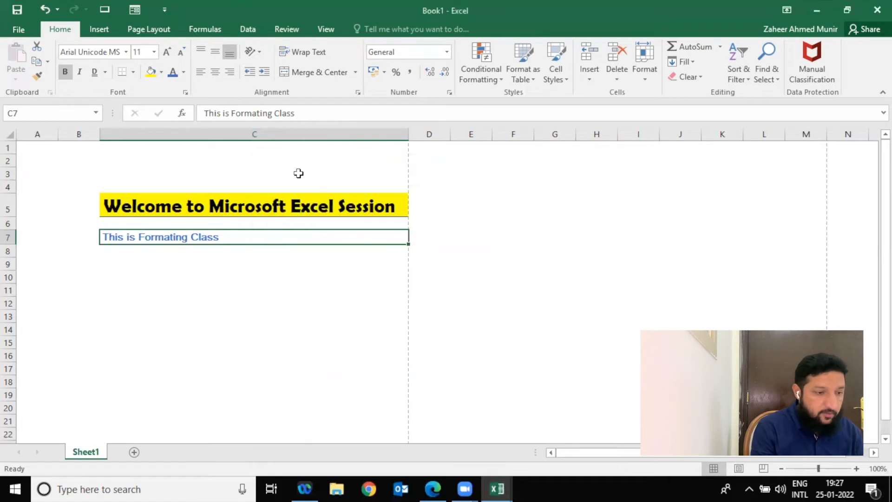
- Choose the Bell MT font for cell C7 in the Format Cells dialog
{"action": "left_click", "coordinate": [187, 95]}
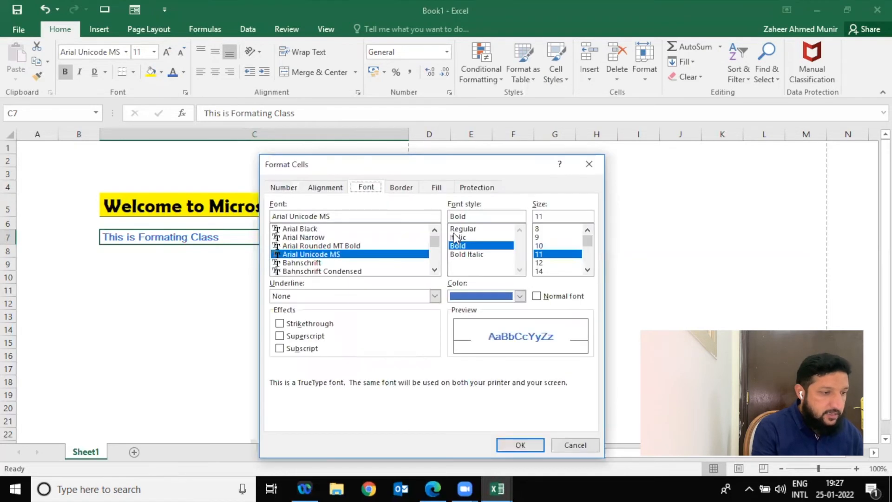
{"action": "left_click", "coordinate": [381, 264]}
{"action": "left_click", "coordinate": [381, 271]}
{"action": "key", "text": "Down"}
{"action": "key", "text": "Down"}
{"action": "key", "text": "Down"}
{"action": "key", "text": "Down"}
{"action": "key", "text": "Down"}
{"action": "key", "text": "Down"}
{"action": "key", "text": "Down"}
{"action": "key", "text": "Down"}
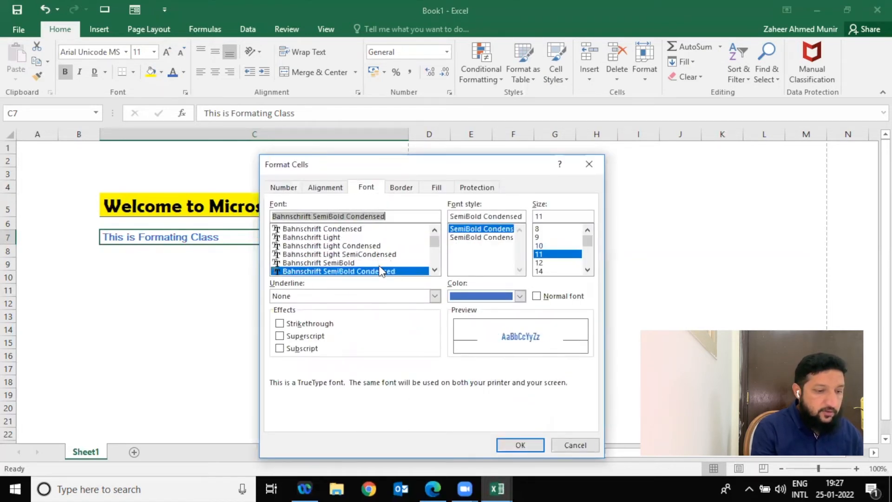
{"action": "key", "text": "Down"}
{"action": "key", "text": "Down"}
{"action": "key", "text": "Down"}
{"action": "key", "text": "Down"}
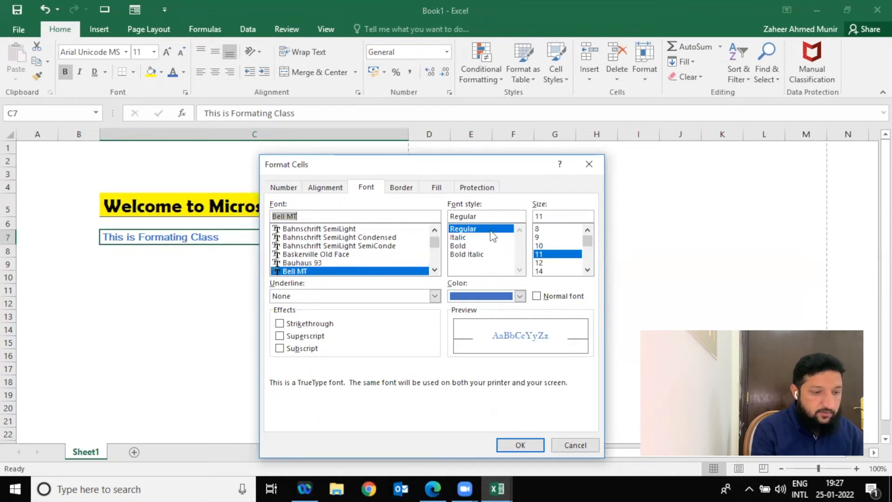
- Set the font style to Bold Italic and the font size to 22
{"action": "left_click", "coordinate": [480, 254]}
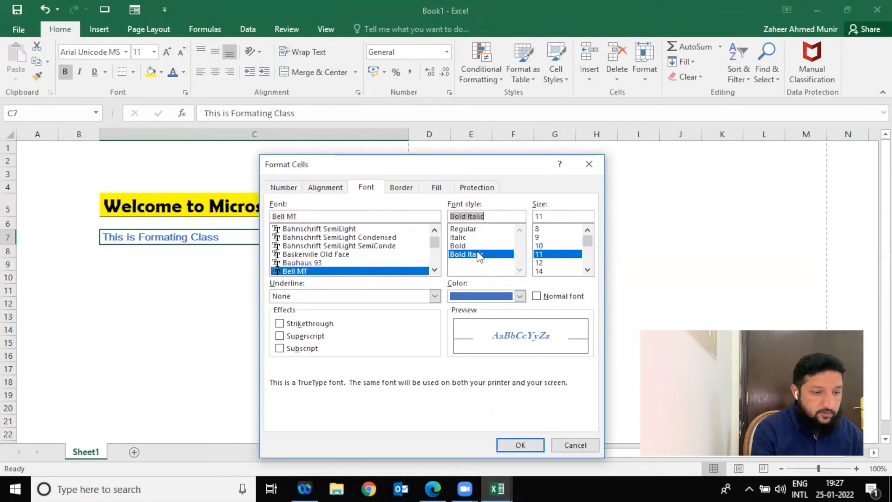
{"action": "left_click", "coordinate": [546, 262]}
{"action": "key", "text": "Down"}
{"action": "key", "text": "Down"}
{"action": "key", "text": "Down"}
{"action": "key", "text": "Down"}
{"action": "key", "text": "Down"}
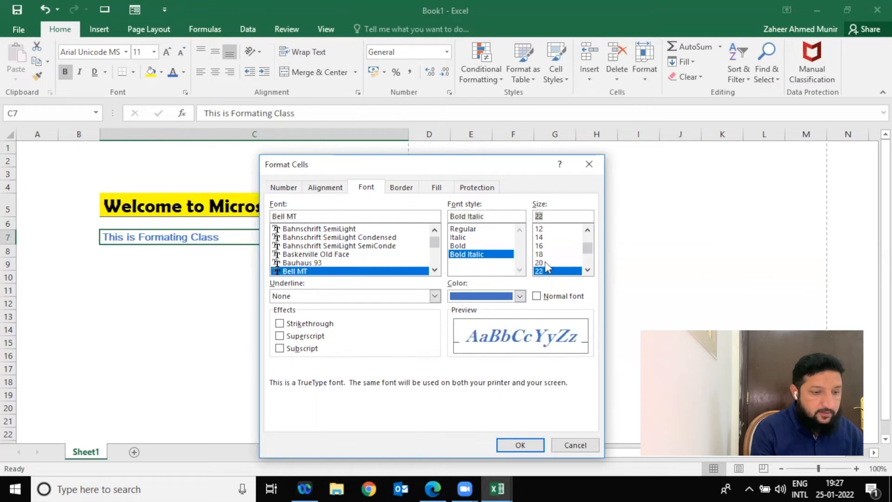
- Try the strikethrough, superscript and subscript effects, clear them all, and apply the font settings to cell C7
{"action": "left_click", "coordinate": [303, 324]}
{"action": "left_click", "coordinate": [304, 325]}
{"action": "left_click", "coordinate": [305, 336]}
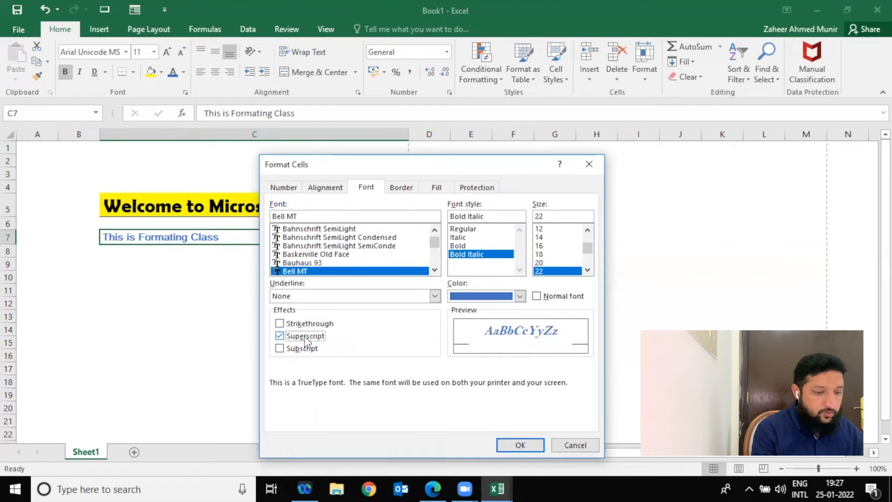
{"action": "left_click", "coordinate": [303, 349]}
{"action": "left_click", "coordinate": [303, 348]}
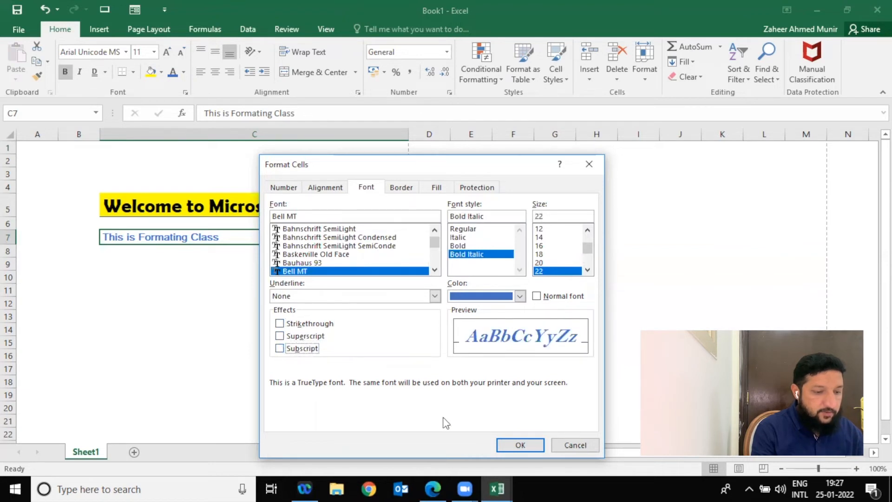
{"action": "left_click", "coordinate": [517, 450]}
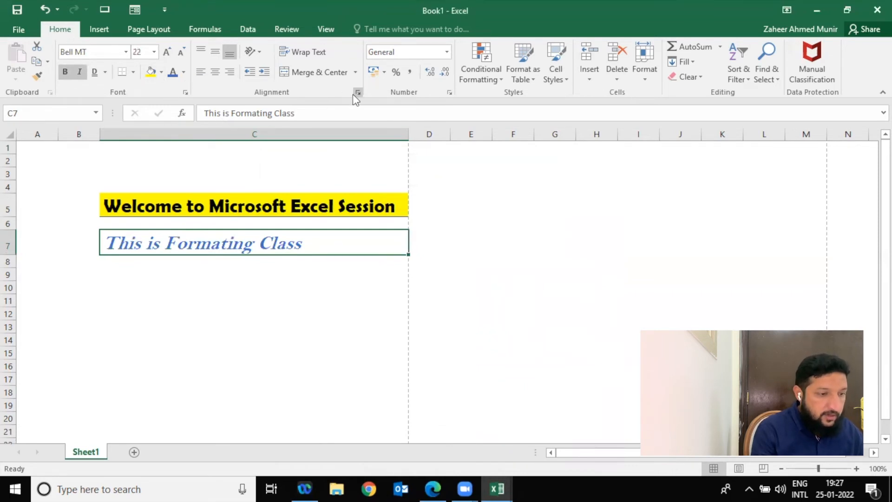
- Center the text of cell C7 horizontally and vertically, and make row 7 about three times as tall
{"action": "left_click", "coordinate": [213, 71]}
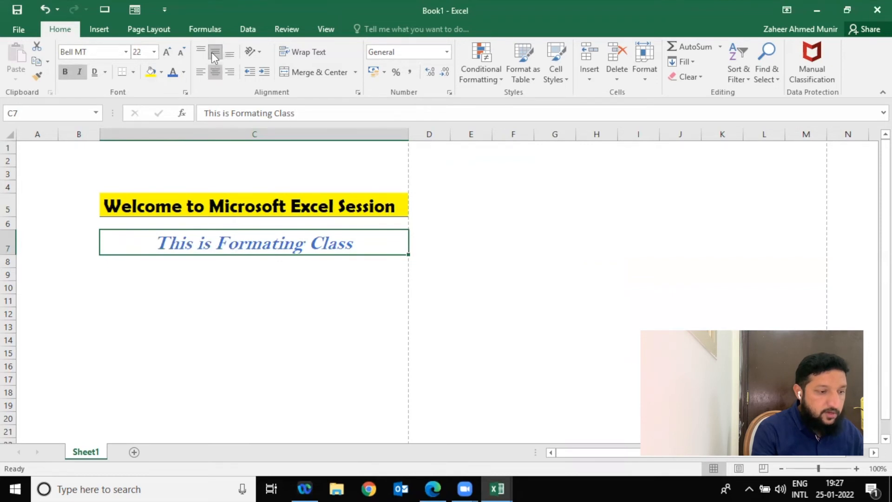
{"action": "left_click_drag", "start_coordinate": [9, 261], "coordinate": [16, 303]}
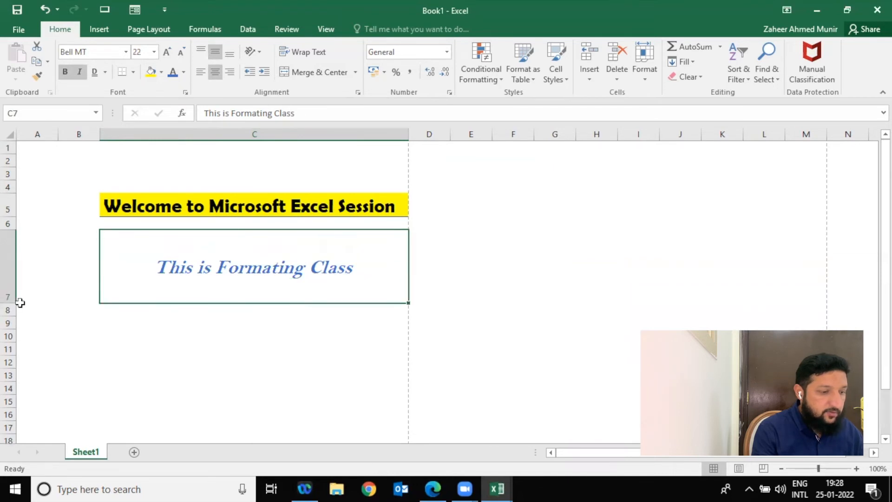
- Try the bottom and top vertical alignments on cell C7, and return it to middle alignment
{"action": "left_click", "coordinate": [233, 55]}
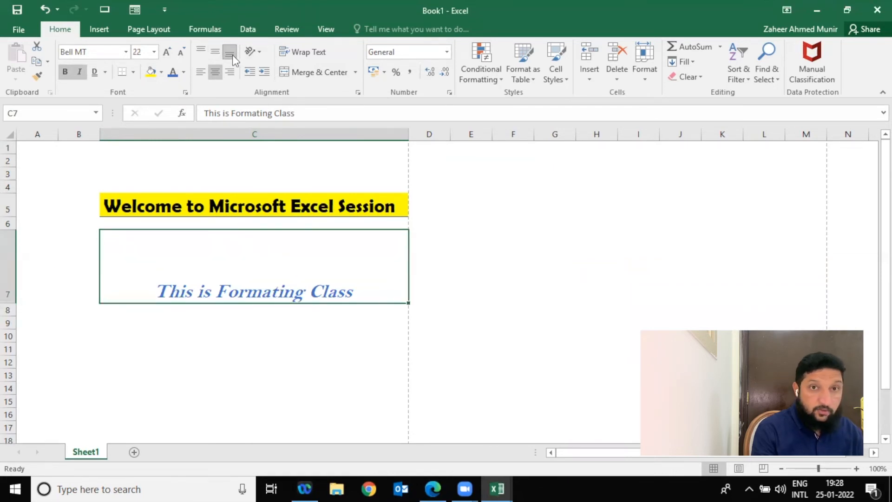
{"action": "left_click", "coordinate": [211, 58]}
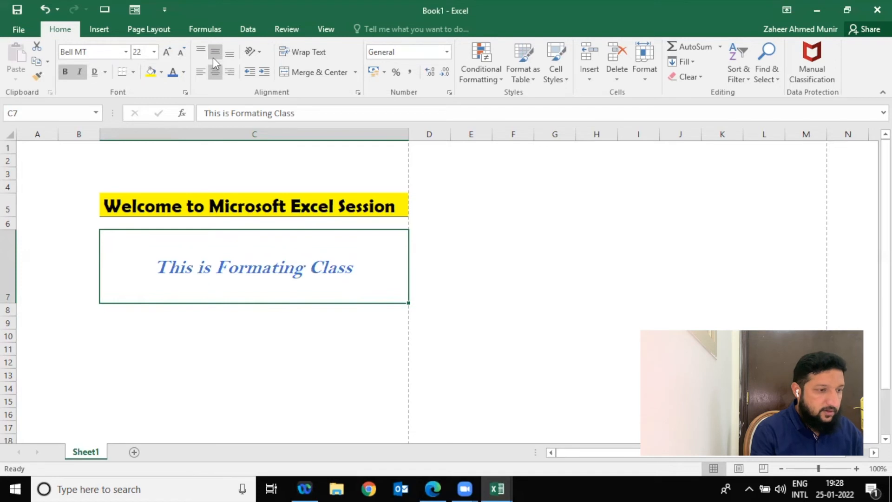
{"action": "left_click", "coordinate": [200, 53]}
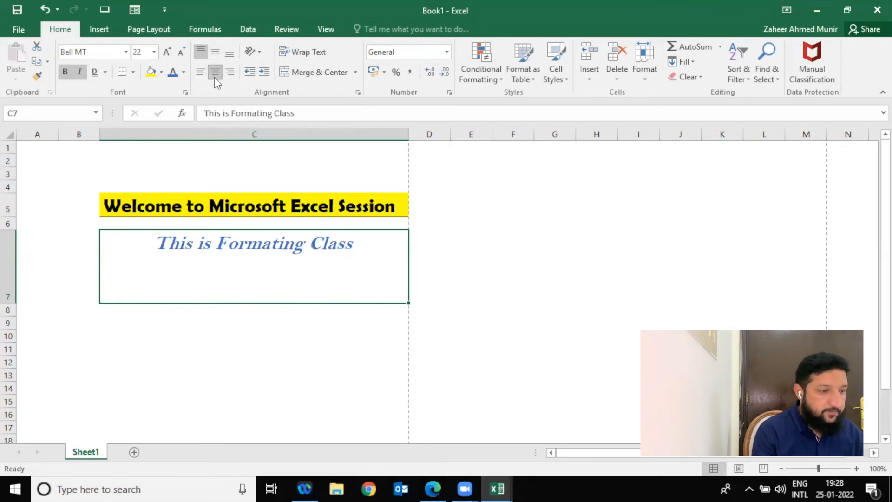
{"action": "left_click", "coordinate": [213, 51]}
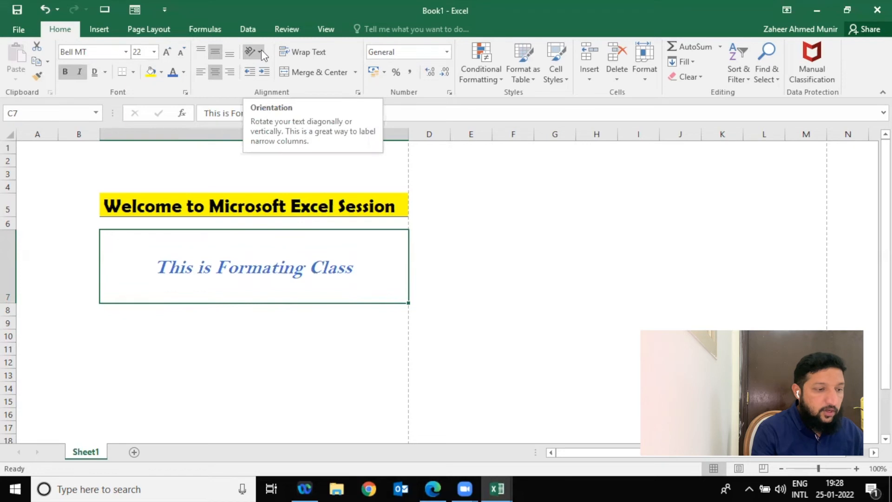
{"action": "key", "text": "Left"}
{"action": "key", "text": "Up"}
{"action": "key", "text": "Up"}
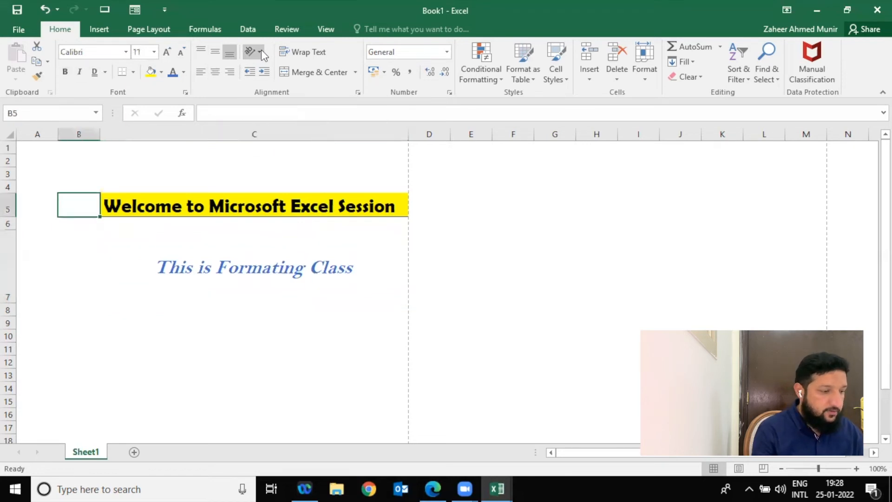
{"action": "key", "text": "shift+Down"}
{"action": "key", "text": "shift+Down"}
{"action": "key", "text": "shift+Down"}
{"action": "key", "text": "shift+Down"}
{"action": "key", "text": "shift+Up"}
{"action": "key", "text": "shift+Up"}
{"action": "key", "text": "shift+Up"}
{"action": "key", "text": "shift+Up"}
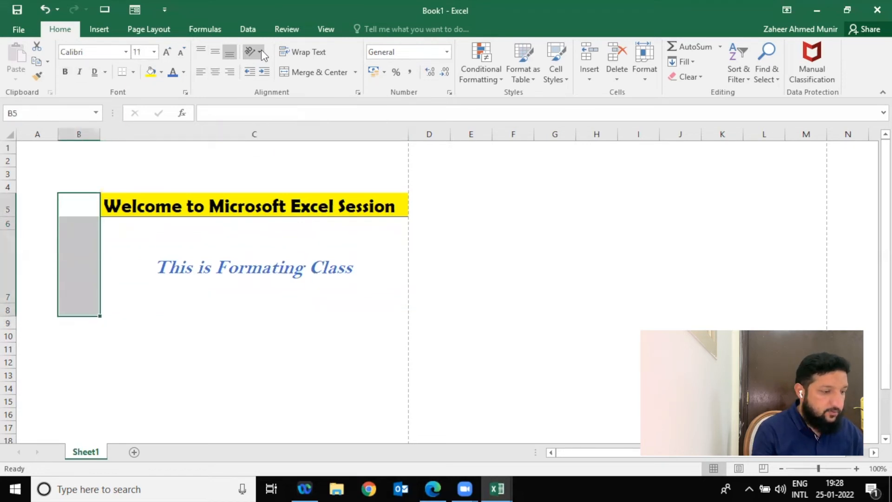
{"action": "key", "text": "Up"}
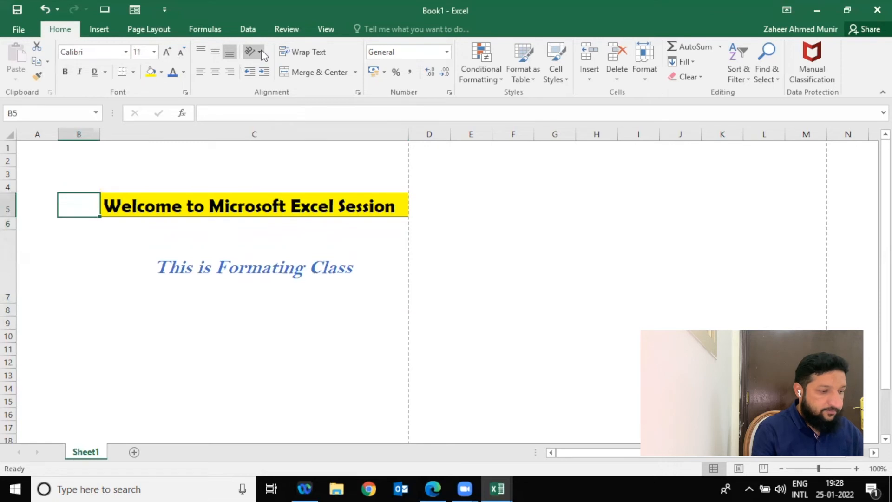
- Enter "Wow" in cell B7 and keep that cell selected
{"action": "key", "text": "Down"}
{"action": "key", "text": "Down"}
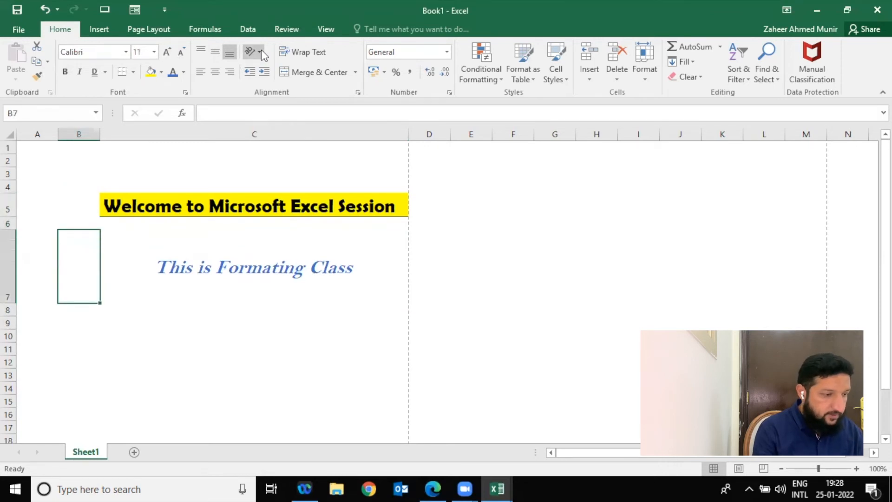
{"action": "type", "text": "Wow"}
{"action": "key", "text": "Return"}
{"action": "key", "text": "Up"}
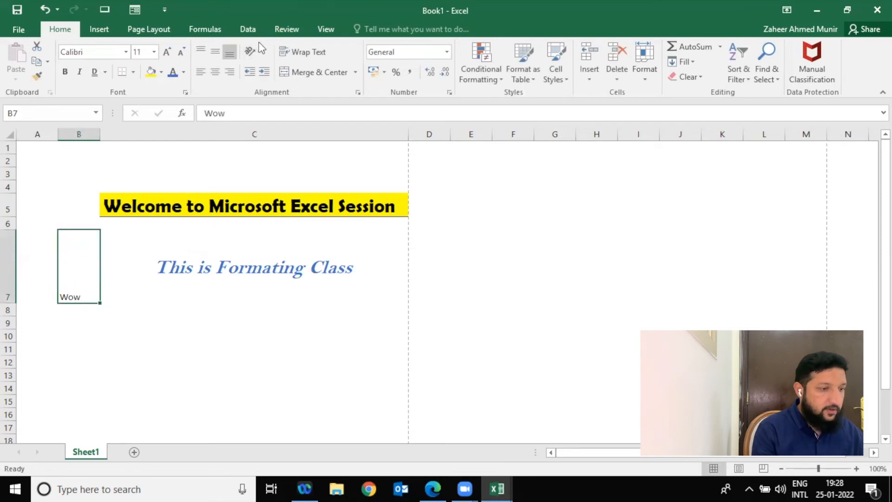
- Rotate the text in cell B7 so it reads upward, and center it horizontally and vertically
{"action": "left_click", "coordinate": [260, 51]}
{"action": "left_click", "coordinate": [264, 114]}
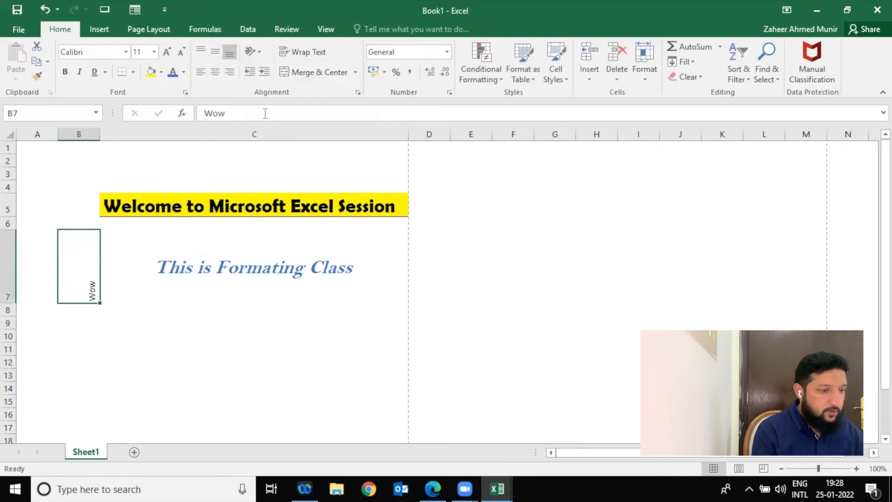
{"action": "left_click", "coordinate": [217, 73]}
{"action": "left_click", "coordinate": [213, 55]}
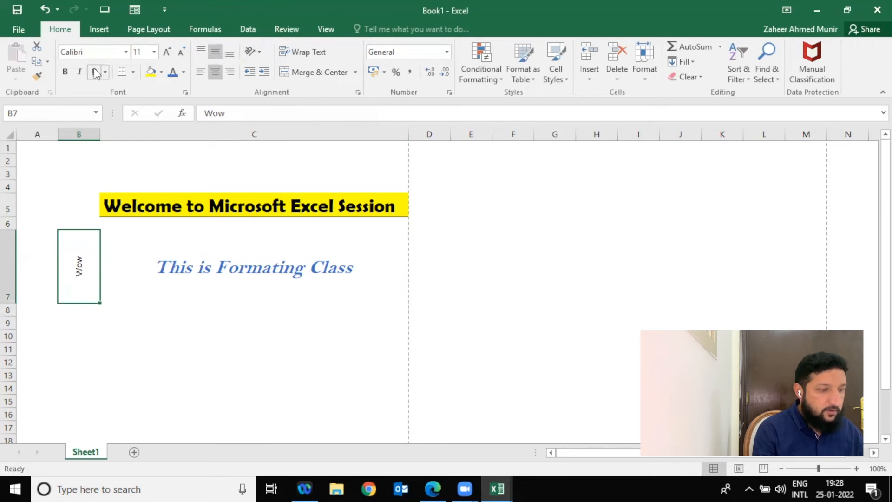
- Enlarge the text in cell B7 to size 20 and color it standard red
{"action": "left_click", "coordinate": [166, 52]}
{"action": "left_click", "coordinate": [166, 52]}
{"action": "left_click", "coordinate": [166, 52]}
{"action": "left_click", "coordinate": [166, 53]}
{"action": "left_click", "coordinate": [165, 52]}
{"action": "left_click", "coordinate": [183, 72]}
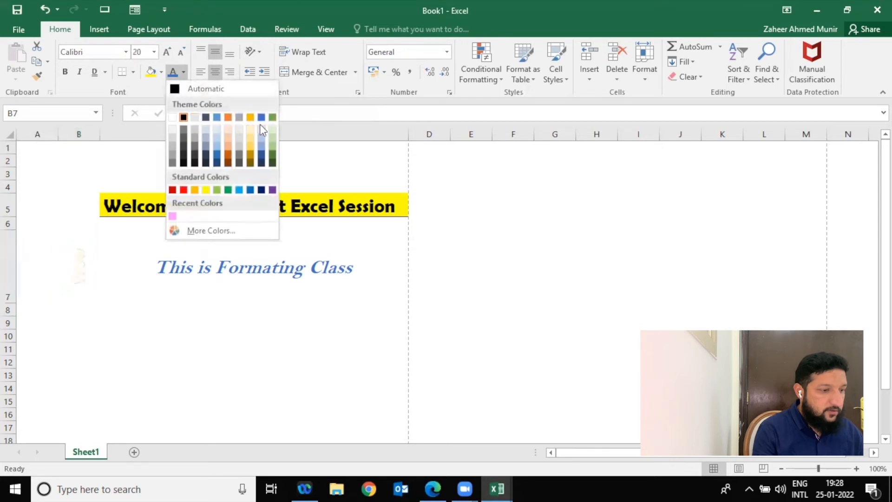
{"action": "left_click", "coordinate": [184, 190]}
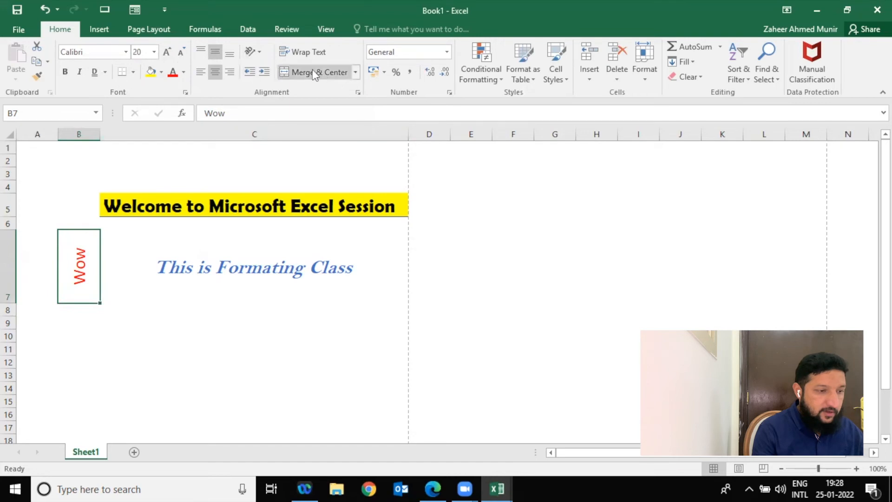
- Increase the indent of the title in cell C5 by several levels
{"action": "left_click", "coordinate": [228, 195]}
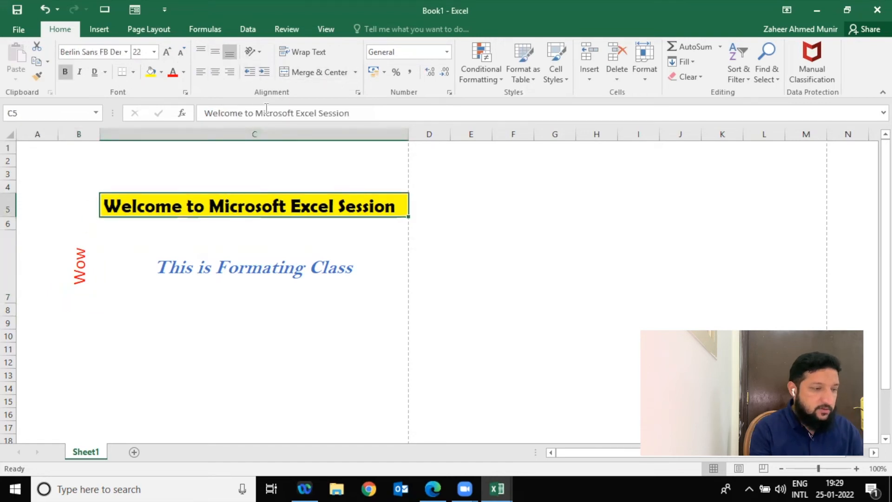
{"action": "left_click", "coordinate": [264, 73]}
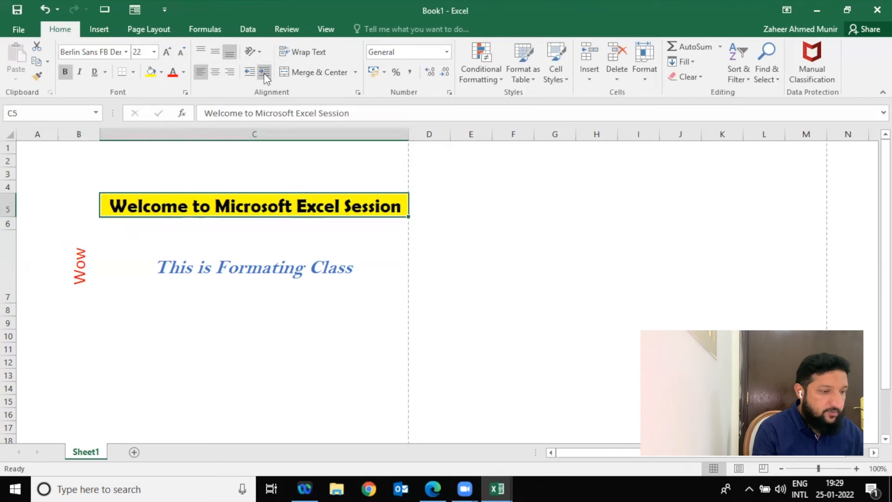
{"action": "left_click", "coordinate": [264, 73]}
{"action": "left_click", "coordinate": [264, 74]}
{"action": "left_click", "coordinate": [264, 73]}
{"action": "left_click", "coordinate": [264, 74]}
{"action": "left_click", "coordinate": [264, 74]}
{"action": "left_click", "coordinate": [263, 73]}
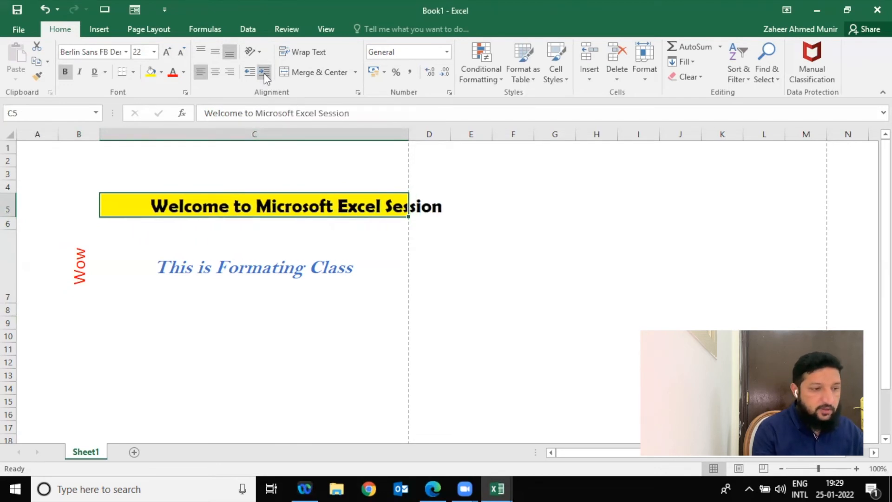
- Decrease the indent of cell C5 step by step back to 0
{"action": "left_click", "coordinate": [250, 71]}
{"action": "left_click", "coordinate": [250, 72]}
{"action": "left_click", "coordinate": [249, 72]}
{"action": "left_click", "coordinate": [250, 71]}
{"action": "left_click", "coordinate": [249, 72]}
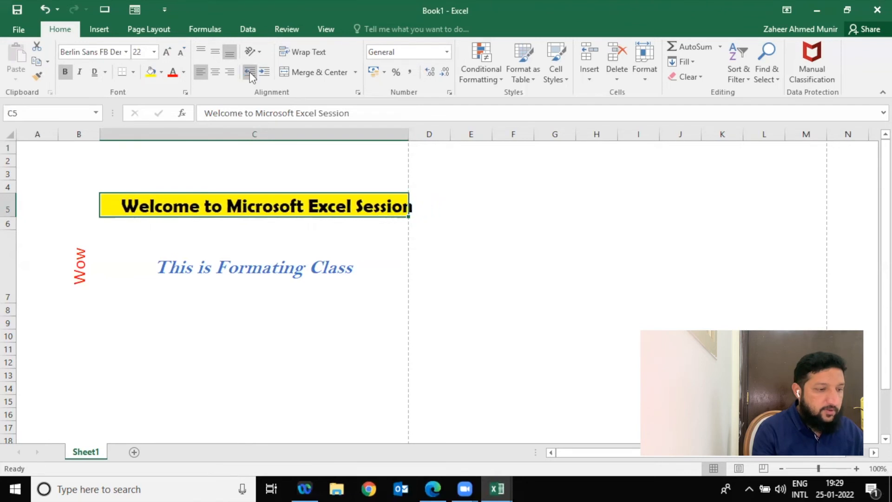
{"action": "left_click", "coordinate": [250, 72]}
{"action": "left_click", "coordinate": [250, 72]}
{"action": "left_click", "coordinate": [249, 72]}
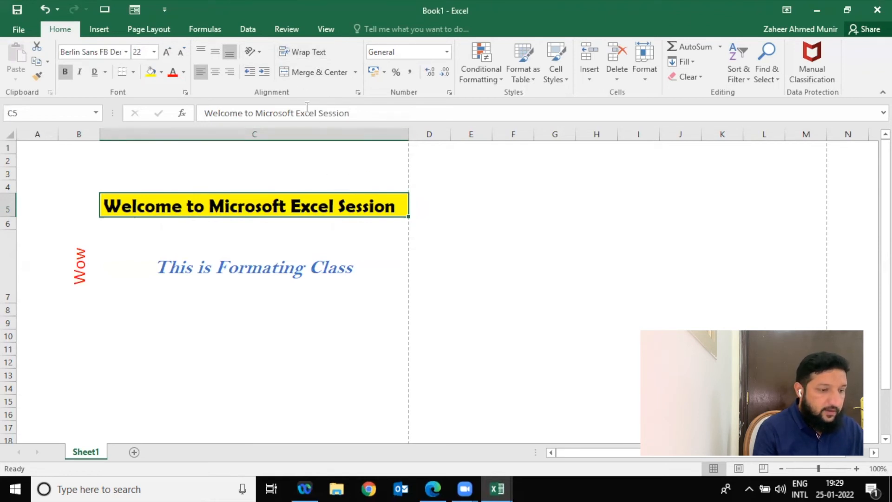
- Narrow column C so it is only about as wide as the words "Welcome to" in the title
{"action": "left_click", "coordinate": [360, 92]}
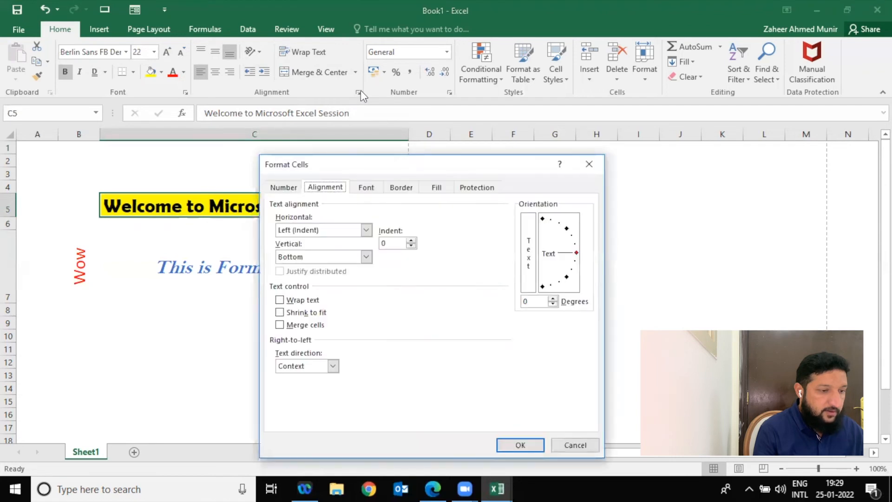
{"action": "key", "text": "Escape"}
{"action": "left_click_drag", "start_coordinate": [406, 129], "coordinate": [221, 134]}
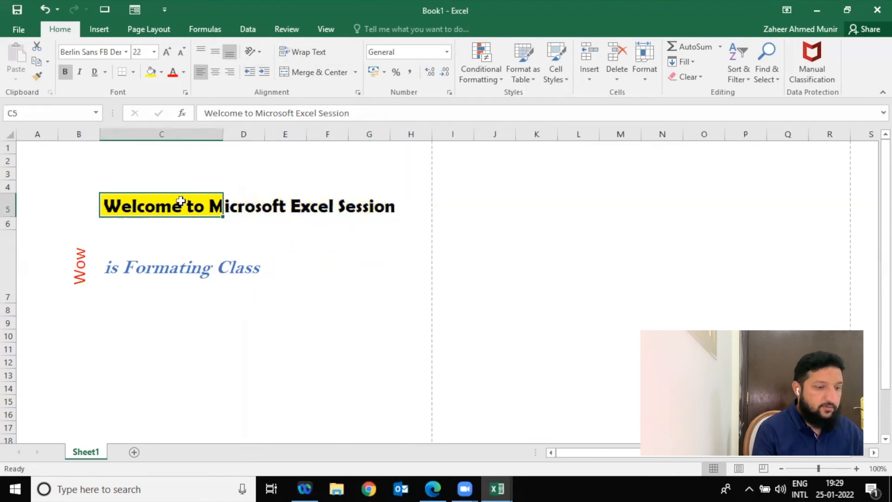
- Try to set the horizontal alignment of cell C5 to Center Across Selection in Format Cells
{"action": "left_click", "coordinate": [359, 92]}
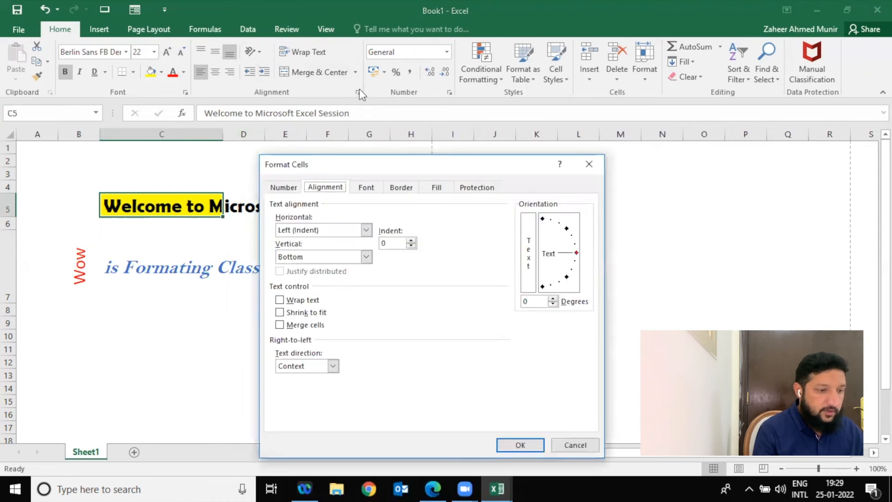
{"action": "left_click", "coordinate": [341, 229]}
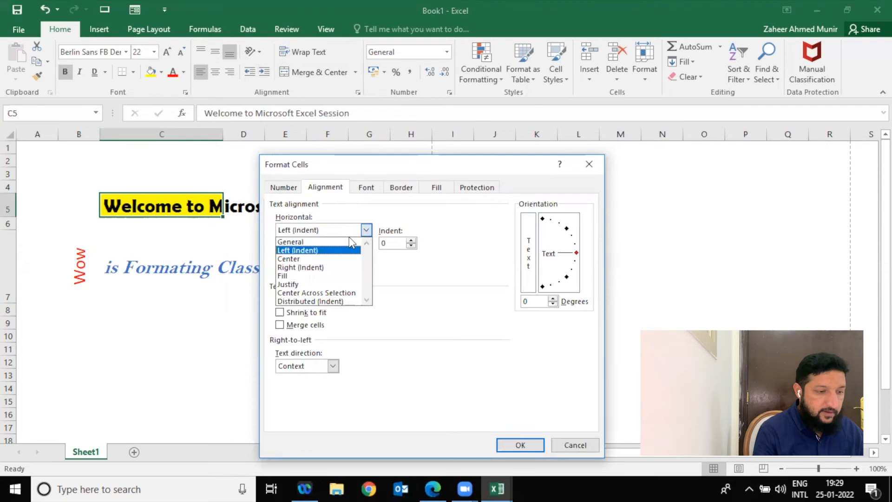
{"action": "left_click", "coordinate": [341, 292]}
{"action": "key", "text": "Return"}
{"action": "key", "text": "Right"}
{"action": "key", "text": "Left"}
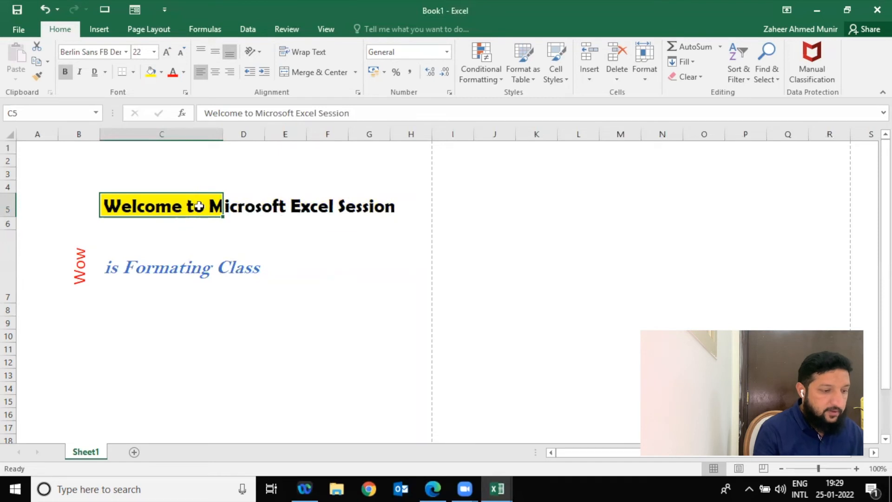
- Merge and center the title across C5:G5 and reduce its font size to 20
{"action": "mouse_move", "coordinate": [196, 205]}
{"action": "left_mouse_down"}
{"action": "mouse_move", "coordinate": [379, 205]}
{"action": "mouse_move", "coordinate": [365, 210]}
{"action": "left_mouse_up"}
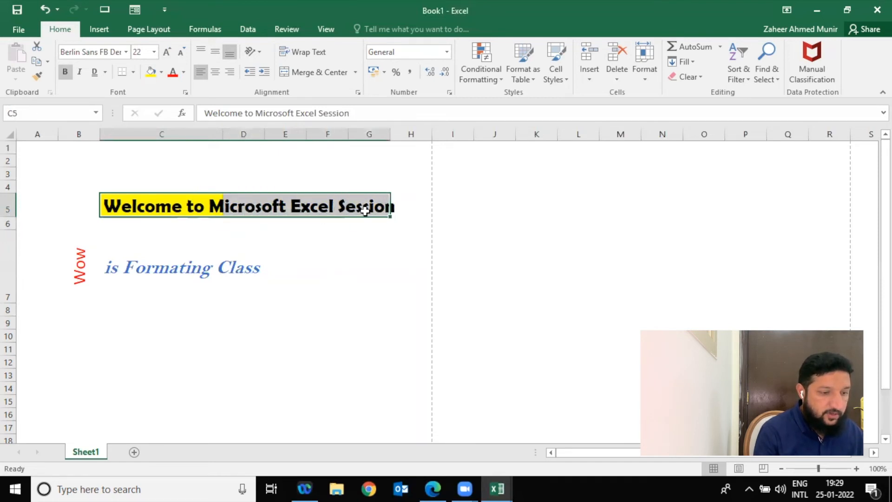
{"action": "left_click", "coordinate": [337, 70]}
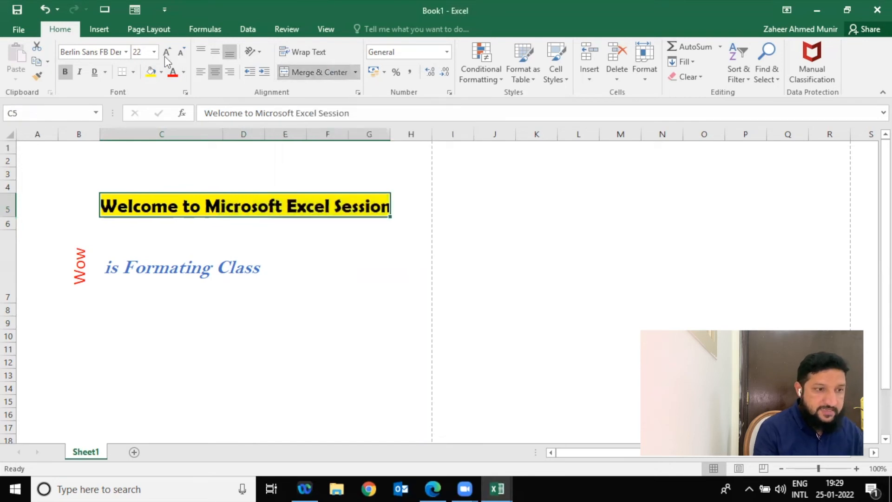
{"action": "left_click", "coordinate": [181, 53]}
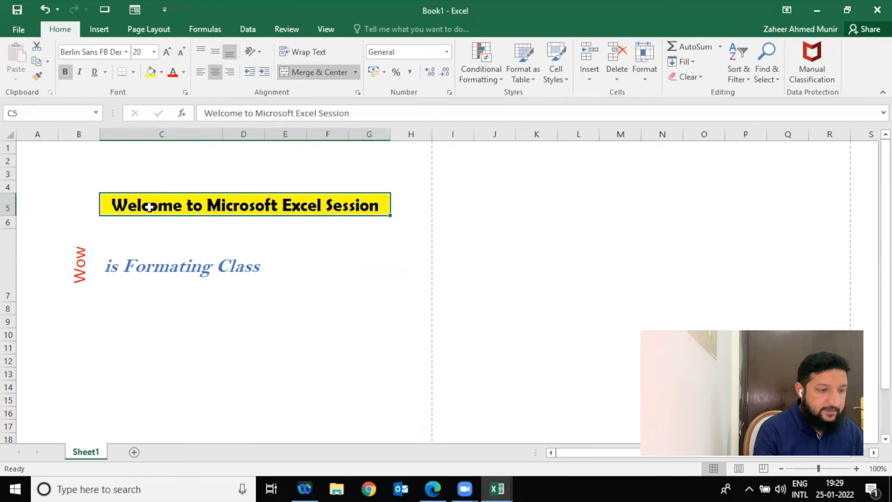
- Move the selection through the cells around the merged title to examine how C5:G5 behaves as one cell
{"action": "left_click", "coordinate": [147, 179]}
{"action": "key", "text": "Right"}
{"action": "key", "text": "Right"}
{"action": "key", "text": "Right"}
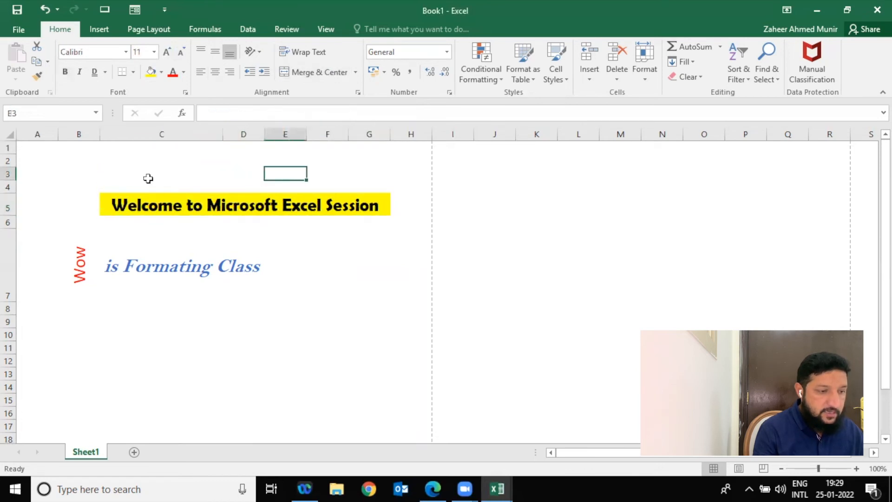
{"action": "key", "text": "Right"}
{"action": "key", "text": "Down"}
{"action": "key", "text": "Down"}
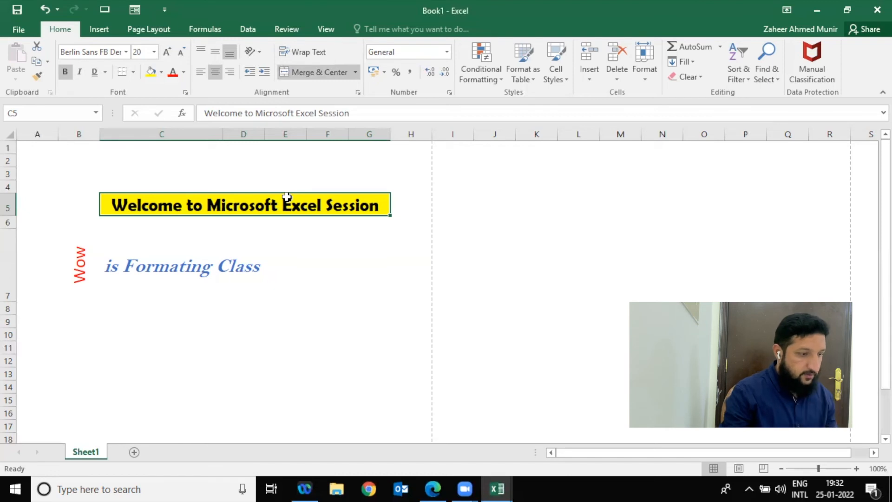
{"action": "key", "text": "Up"}
{"action": "key", "text": "Down"}
{"action": "key", "text": "Left"}
{"action": "key", "text": "Up"}
{"action": "key", "text": "Right"}
{"action": "key", "text": "Right"}
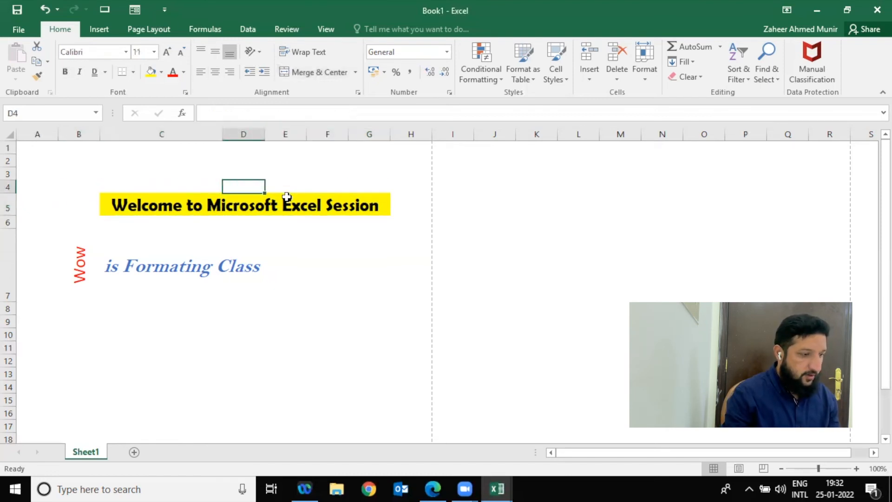
- Go to the merged title by entering its cell reference C5
{"action": "left_click", "coordinate": [73, 114]}
{"action": "type", "text": "C5"}
{"action": "key", "text": "Return"}
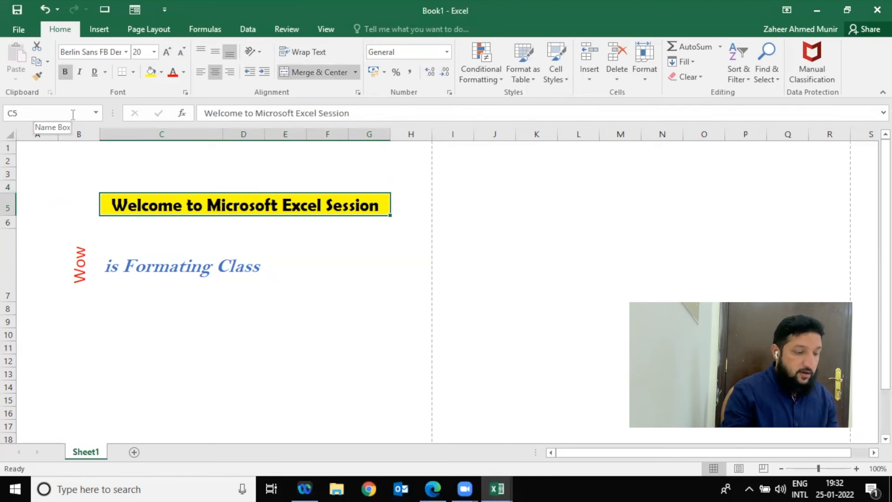
- Delete row 7 with the rotated text and the formatting class line
{"action": "left_click", "coordinate": [10, 250]}
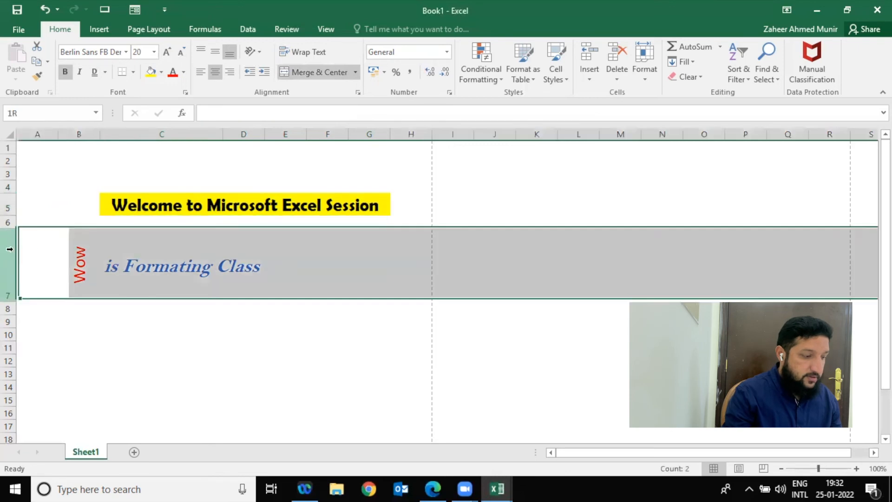
{"action": "right_click", "coordinate": [10, 249]}
{"action": "left_click", "coordinate": [63, 355]}
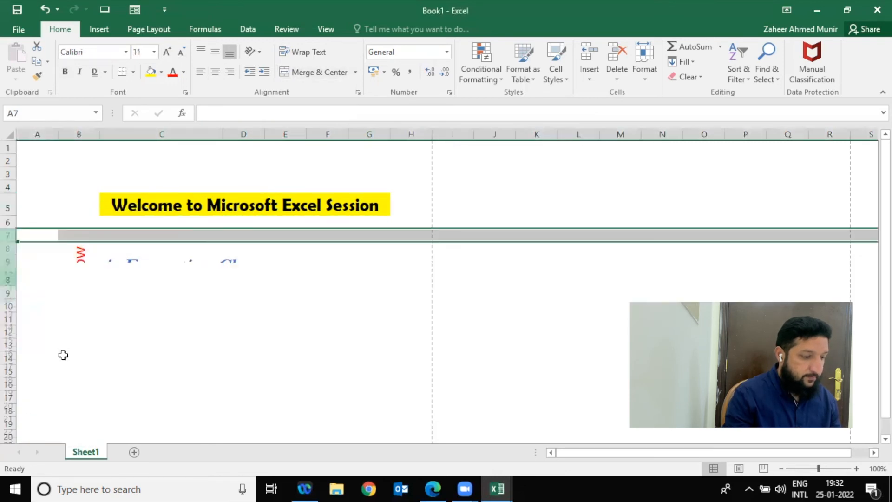
- Enter the numbers 555, 55, 88, 99 and 88 in cells D7 to D11
{"action": "left_click", "coordinate": [195, 233]}
{"action": "left_click", "coordinate": [232, 235]}
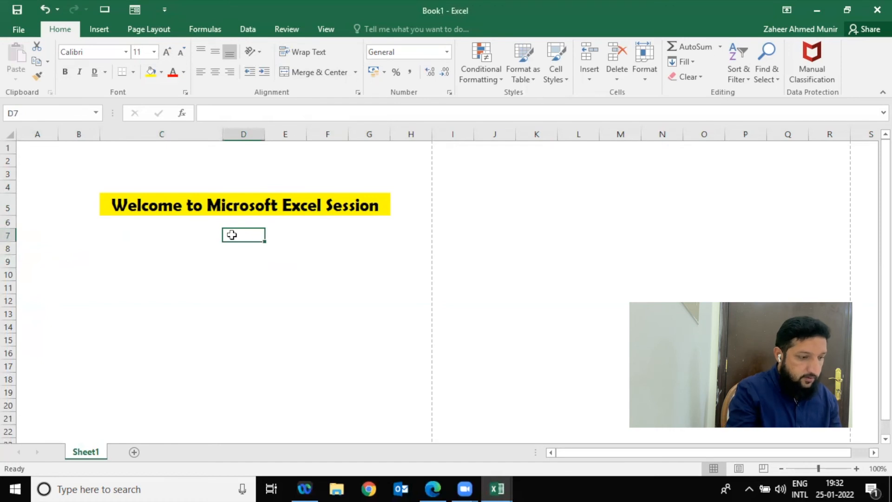
{"action": "type", "text": "555"}
{"action": "key", "text": "Return"}
{"action": "type", "text": "55"}
{"action": "key", "text": "Return"}
{"action": "type", "text": "88"}
{"action": "key", "text": "Return"}
{"action": "type", "text": "99"}
{"action": "key", "text": "Return"}
{"action": "type", "text": "88"}
{"action": "key", "text": "Return"}
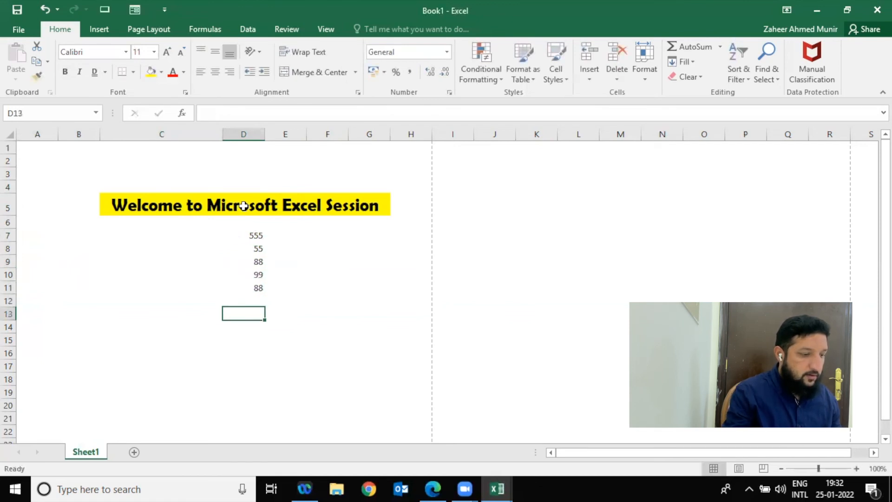
- Copy the merged title from C5:G5 and paste it at cell C13
{"action": "left_click", "coordinate": [244, 206]}
{"action": "key", "text": "ctrl+c"}
{"action": "key", "text": "Escape"}
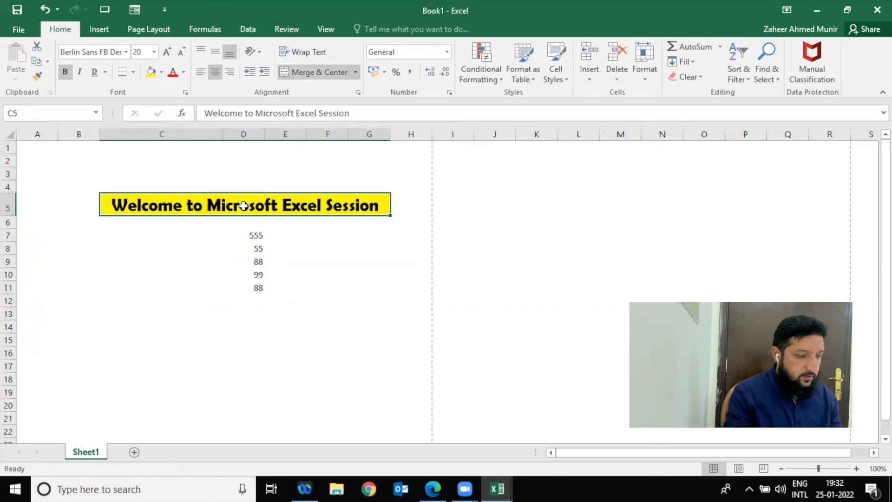
{"action": "key", "text": "ctrl+c"}
{"action": "key", "text": "Down"}
{"action": "key", "text": "Down"}
{"action": "key", "text": "Down"}
{"action": "key", "text": "Down"}
{"action": "key", "text": "Down"}
{"action": "key", "text": "Down"}
{"action": "key", "text": "Down"}
{"action": "key", "text": "Down"}
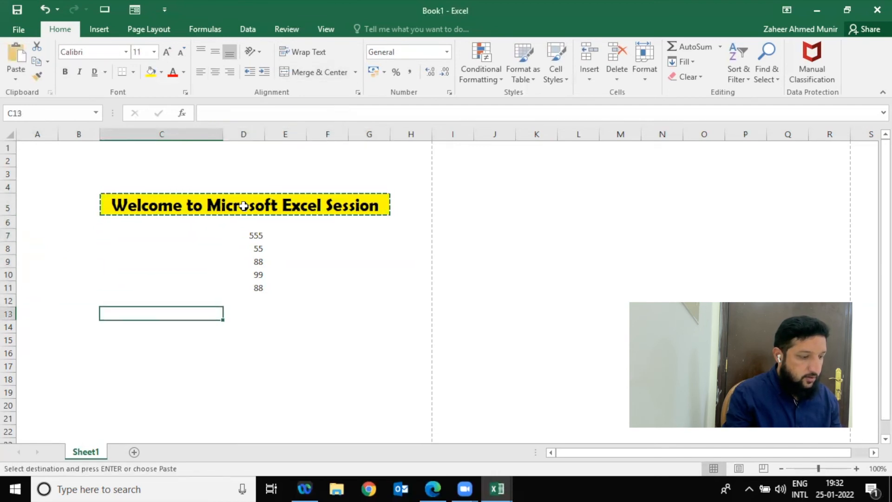
{"action": "key", "text": "Up"}
{"action": "key", "text": "Up"}
{"action": "key", "text": "Up"}
{"action": "key", "text": "Up"}
{"action": "key", "text": "Up"}
{"action": "key", "text": "Up"}
{"action": "key", "text": "Down"}
{"action": "key", "text": "Down"}
{"action": "key", "text": "Down"}
{"action": "key", "text": "Down"}
{"action": "key", "text": "Down"}
{"action": "key", "text": "Down"}
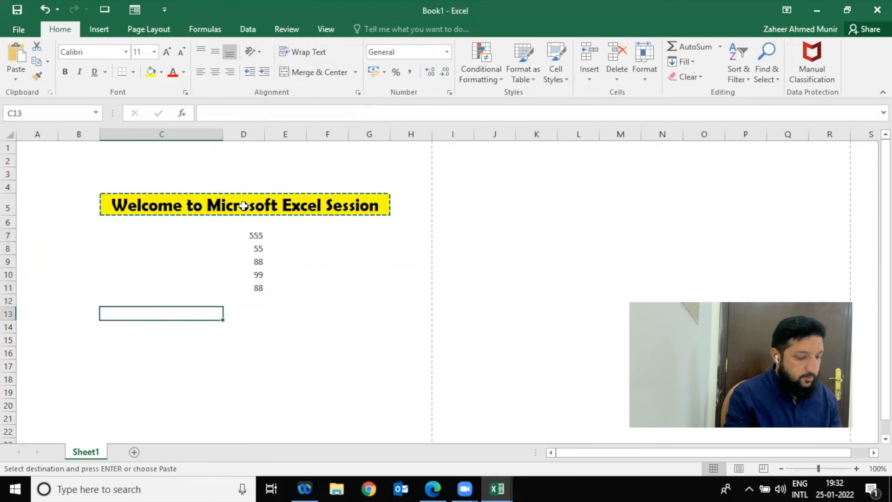
{"action": "key", "text": "ctrl+v"}
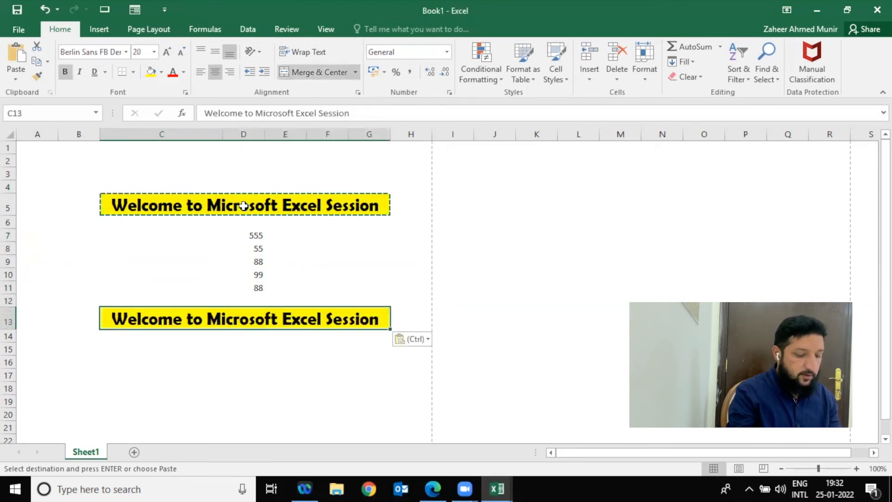
- Replace the text of the copied title in C13 with "Second heading"
{"action": "type", "text": "Seco"}
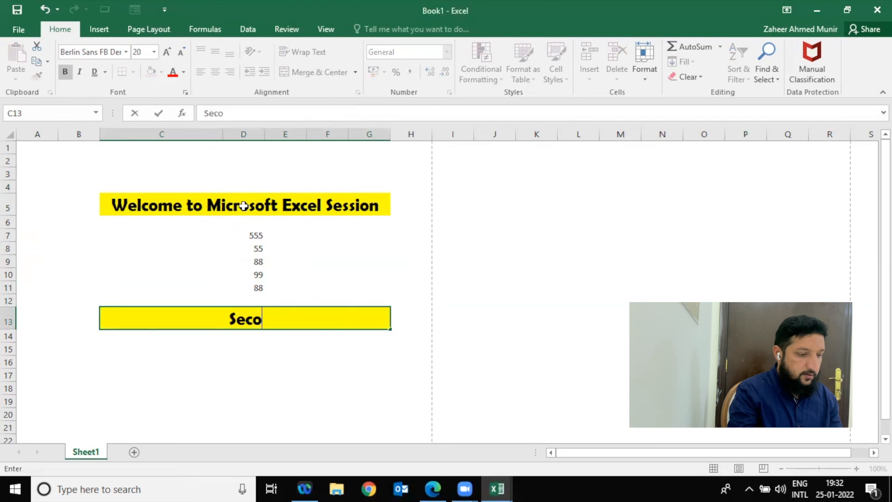
{"action": "type", "text": "nd heading"}
{"action": "key", "text": "Return"}
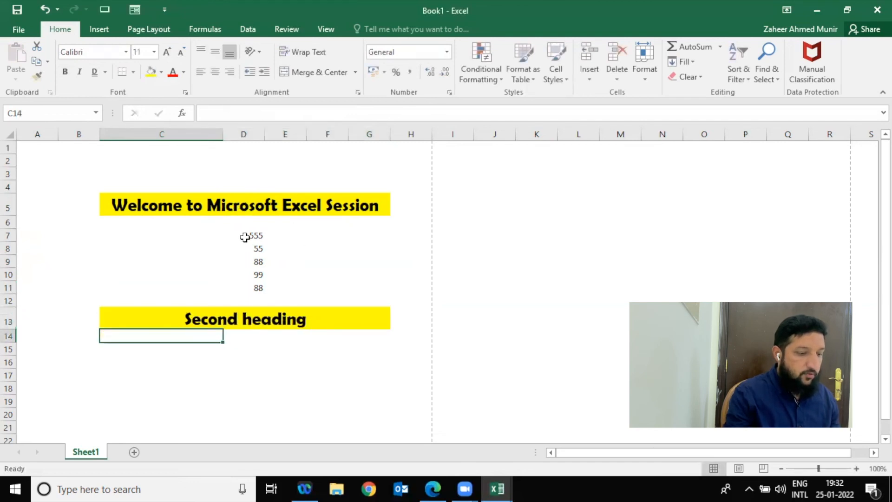
- Enter the numbers 11, 55, 44 and 33 in cells D15 to D18
{"action": "left_click", "coordinate": [254, 349]}
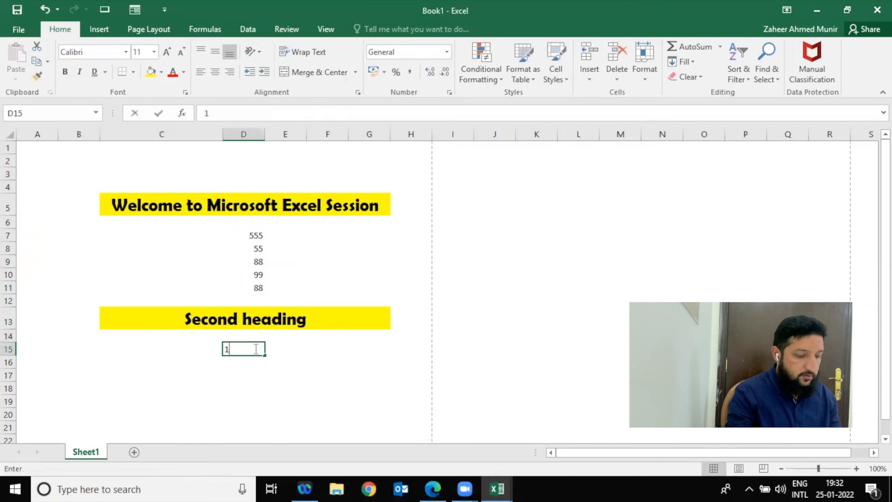
{"action": "type", "text": "11"}
{"action": "key", "text": "Return"}
{"action": "type", "text": "55"}
{"action": "key", "text": "Return"}
{"action": "type", "text": "44"}
{"action": "key", "text": "Return"}
{"action": "type", "text": "33"}
{"action": "key", "text": "Return"}
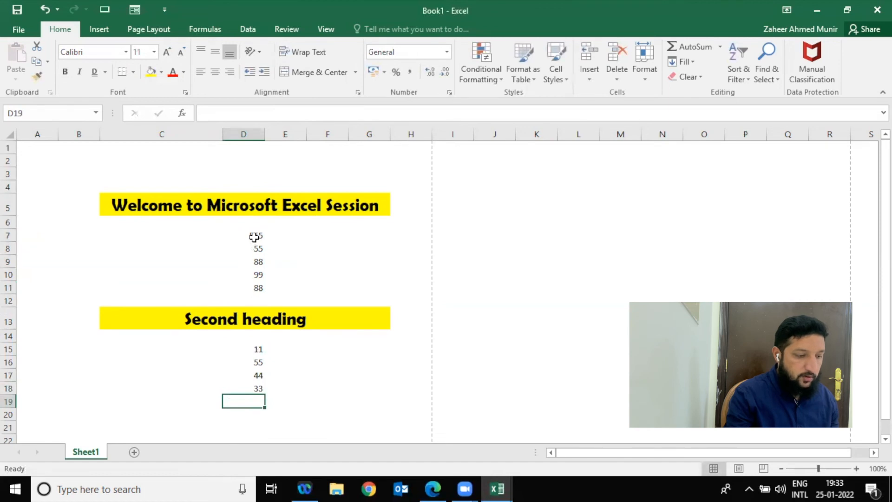
- Try to select only the column D numbers from D7 through D18 across the merged second heading
{"action": "left_click_drag", "start_coordinate": [254, 237], "coordinate": [259, 323]}
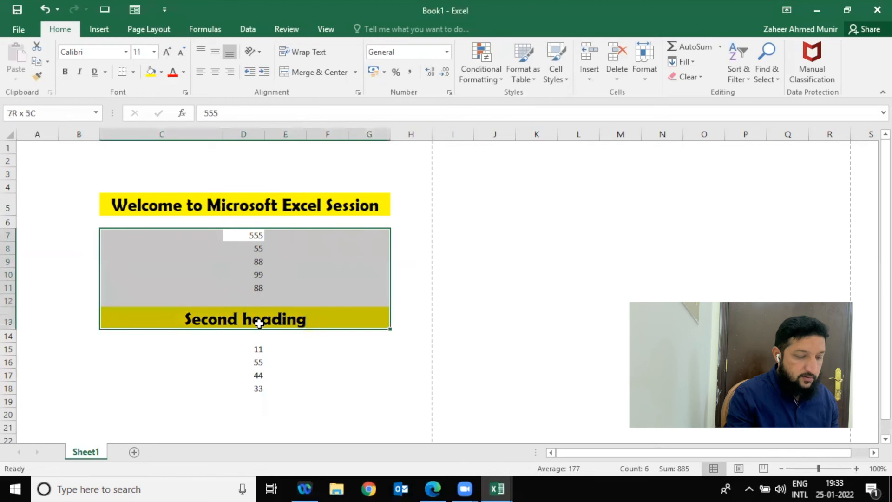
{"action": "left_click_drag", "start_coordinate": [259, 323], "coordinate": [263, 395]}
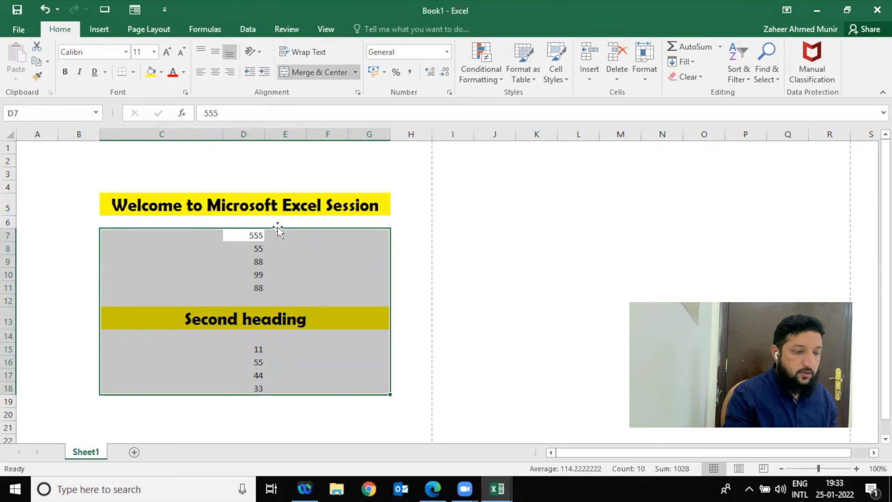
- Unmerge the title in C5:G5 and the second heading in C13:G13
{"action": "left_click", "coordinate": [288, 208]}
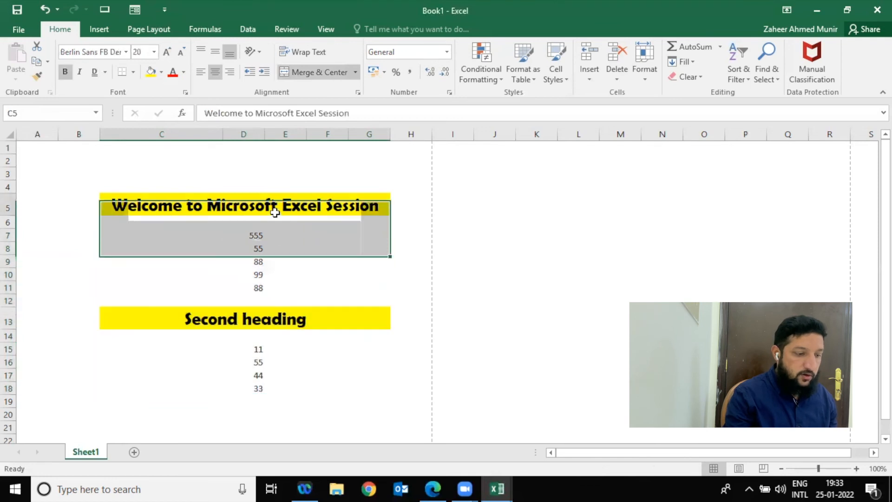
{"action": "left_click", "coordinate": [328, 76]}
{"action": "left_click", "coordinate": [255, 320]}
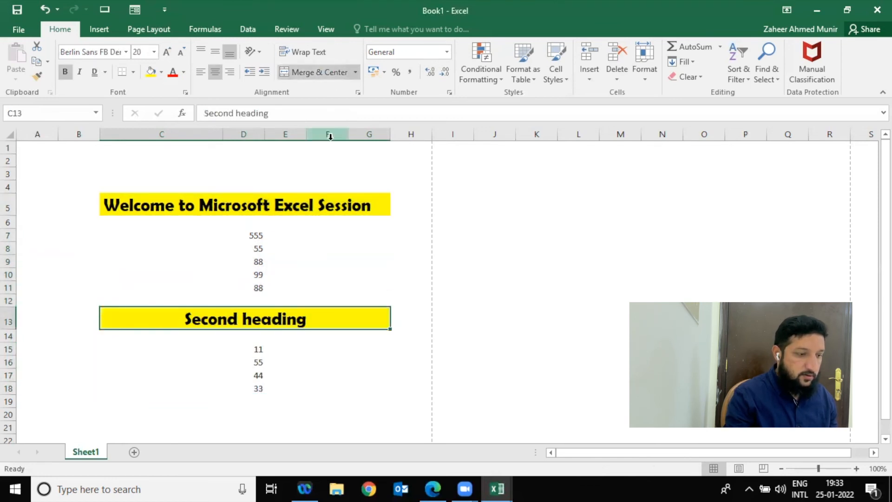
{"action": "left_click", "coordinate": [323, 75]}
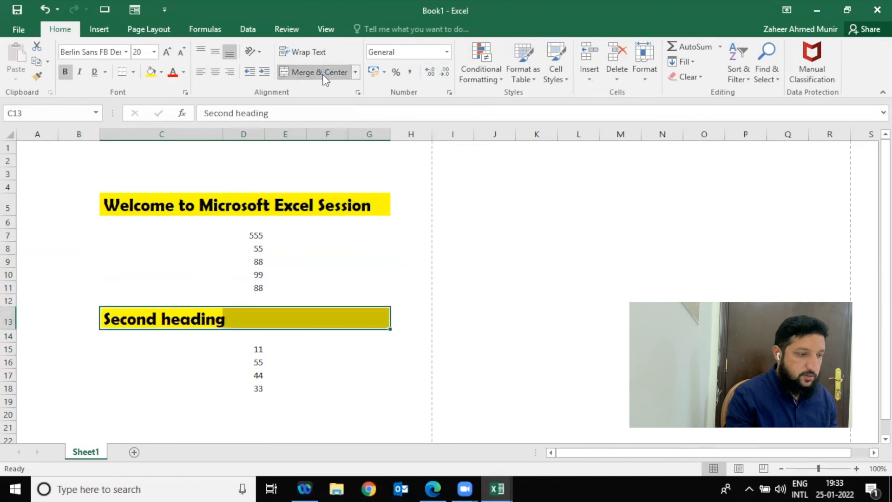
- Remove the yellow fill from the second heading in C13:G13 and from each title cell in C5:G5
{"action": "left_click", "coordinate": [161, 76]}
{"action": "left_click", "coordinate": [174, 211]}
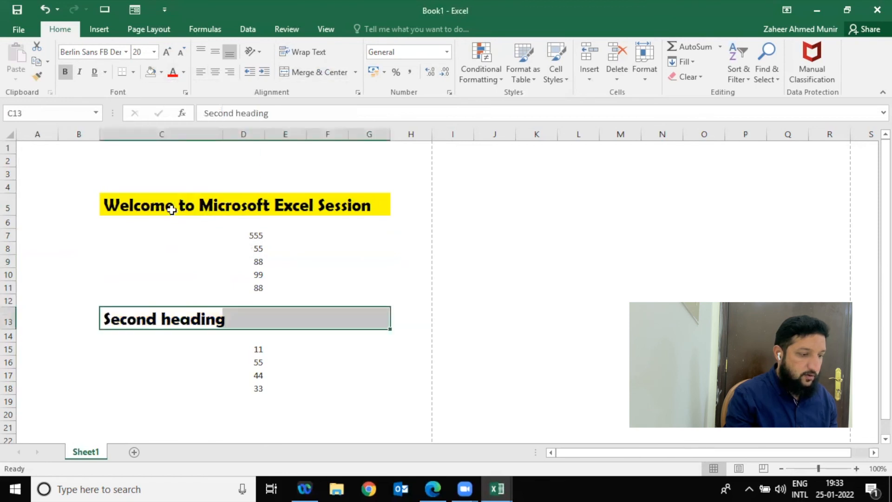
{"action": "left_click", "coordinate": [165, 205]}
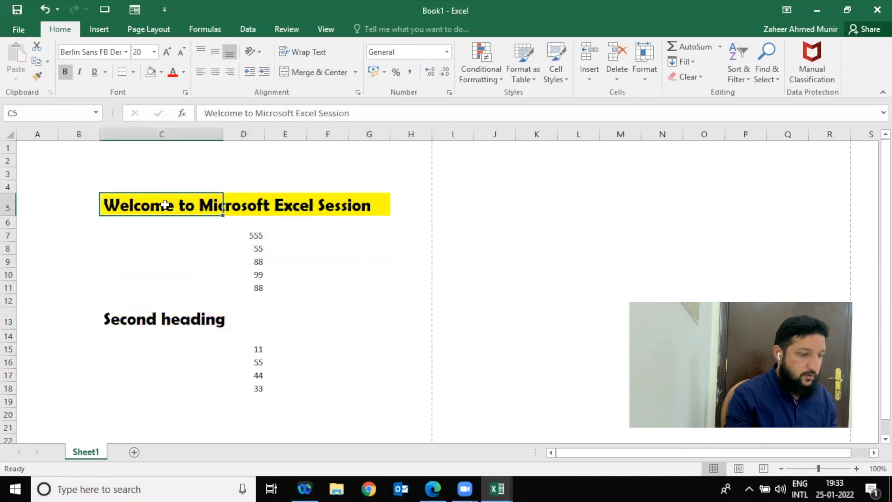
{"action": "left_click", "coordinate": [148, 73]}
{"action": "key", "text": "Right"}
{"action": "key", "text": "Right"}
{"action": "left_click", "coordinate": [147, 76]}
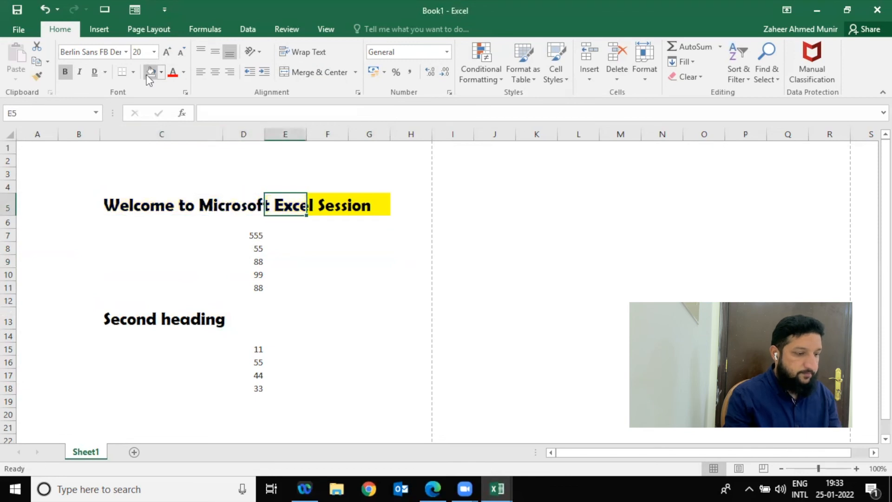
{"action": "key", "text": "Right"}
{"action": "left_click", "coordinate": [147, 76]}
{"action": "key", "text": "Right"}
{"action": "left_click", "coordinate": [147, 76]}
{"action": "key", "text": "Down"}
{"action": "key", "text": "Left"}
{"action": "key", "text": "Left"}
{"action": "key", "text": "Left"}
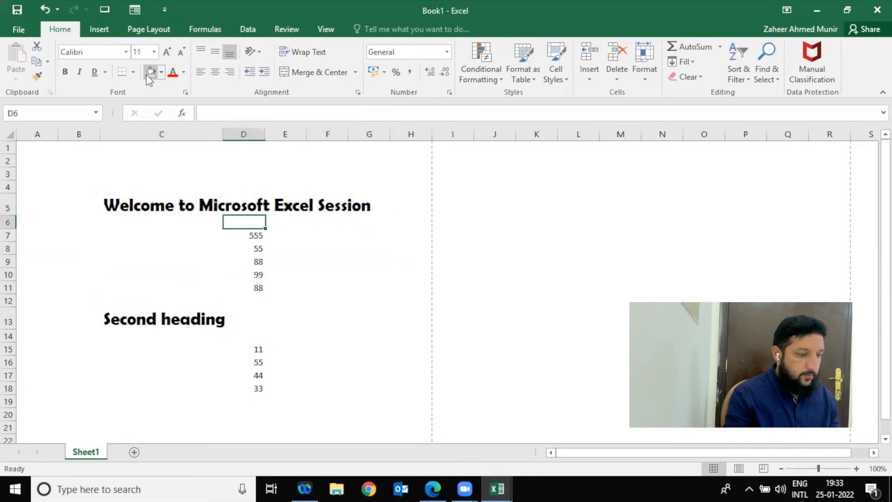
- Center the title across C5:G5 with Center Across Selection and fill those cells yellow
{"action": "left_click_drag", "start_coordinate": [150, 200], "coordinate": [370, 207]}
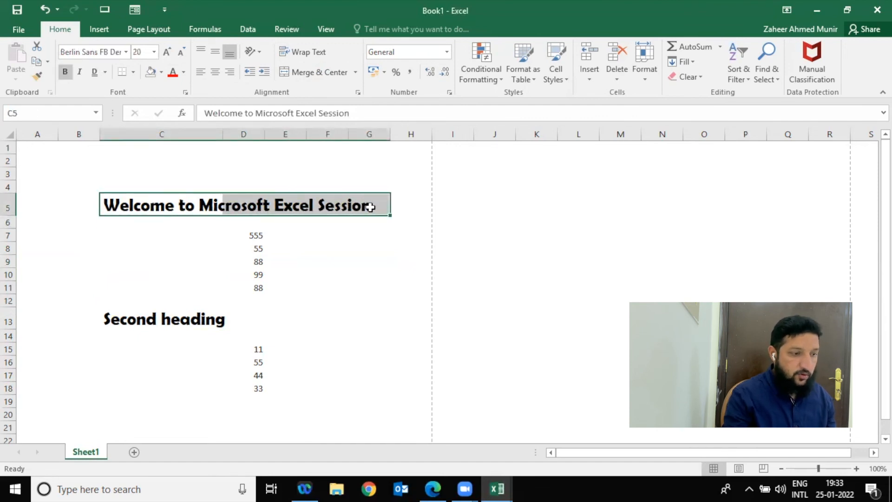
{"action": "left_click", "coordinate": [359, 92]}
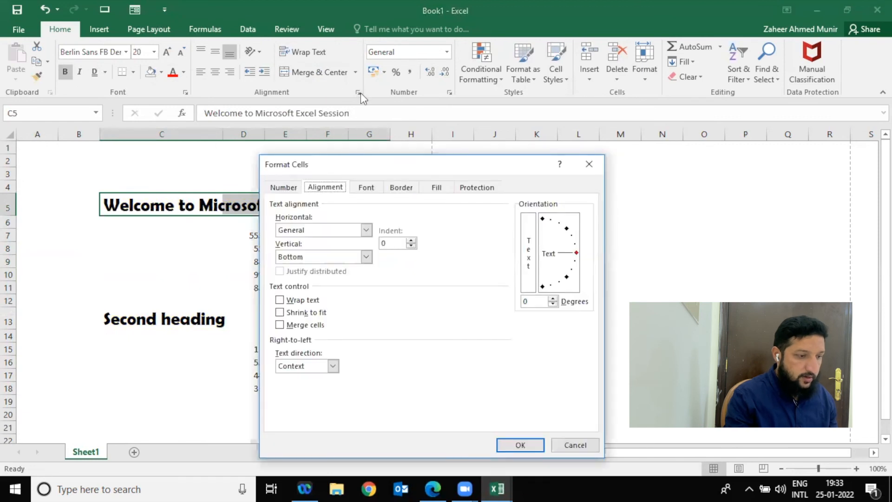
{"action": "left_click", "coordinate": [366, 230]}
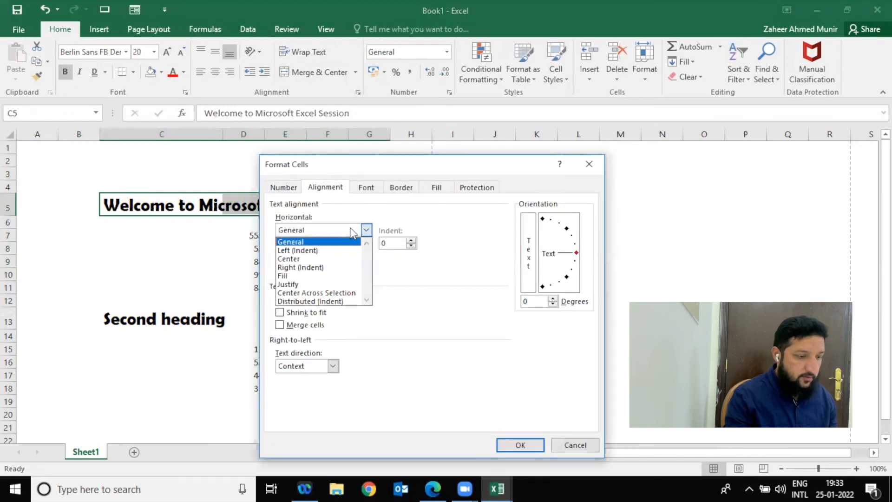
{"action": "left_click", "coordinate": [343, 293]}
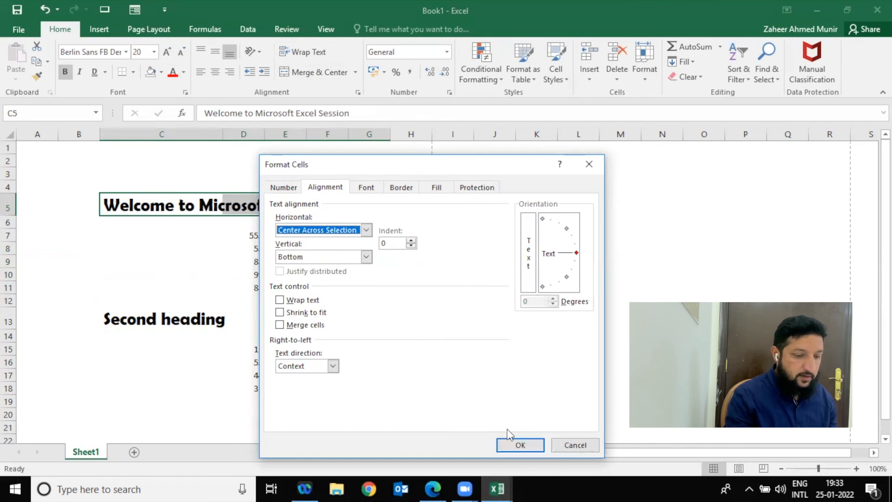
{"action": "left_click", "coordinate": [517, 444]}
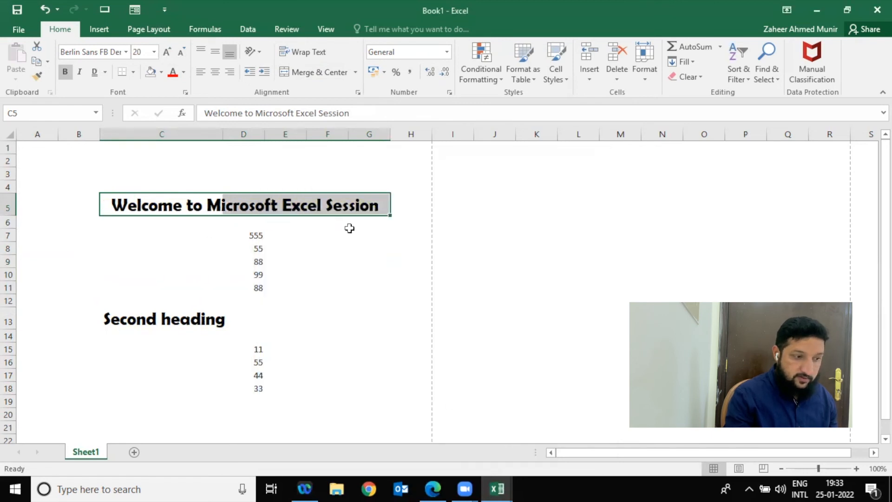
{"action": "left_click", "coordinate": [161, 71]}
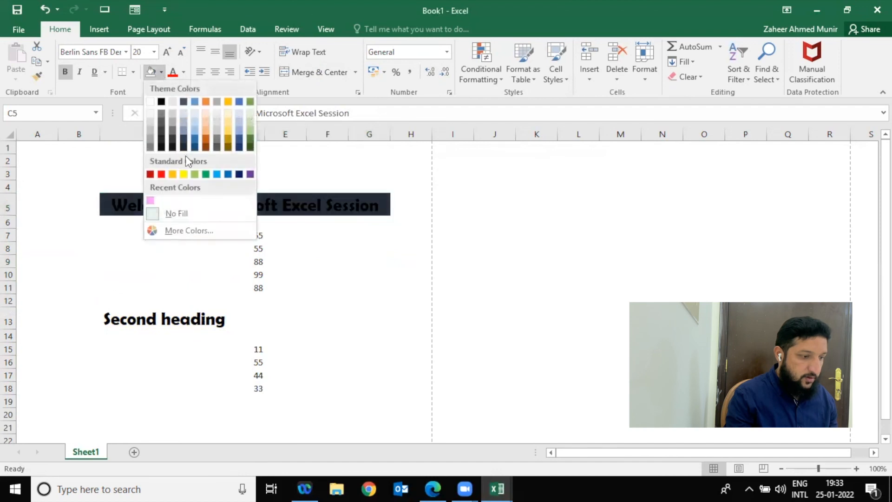
{"action": "left_click", "coordinate": [183, 174]}
- Center the second heading across C13:G13 with Center Across Selection and fill those cells yellow
{"action": "left_click_drag", "start_coordinate": [163, 319], "coordinate": [370, 325]}
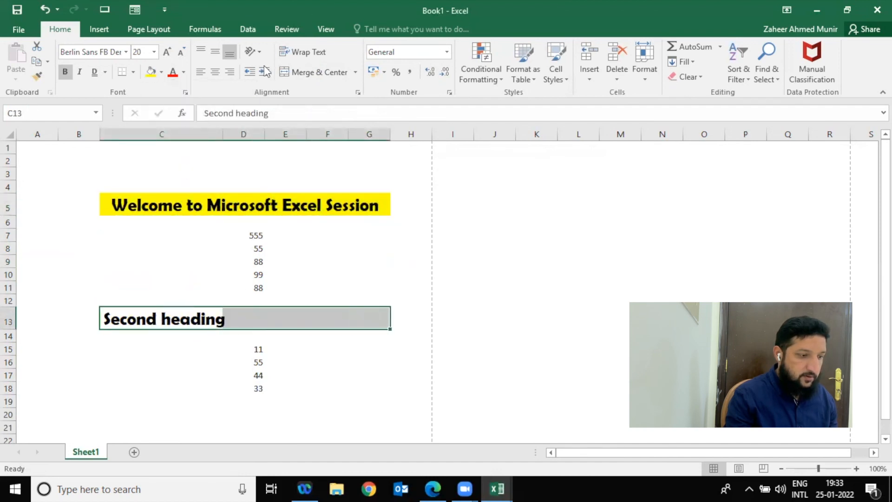
{"action": "left_click", "coordinate": [357, 93]}
{"action": "left_click", "coordinate": [360, 227]}
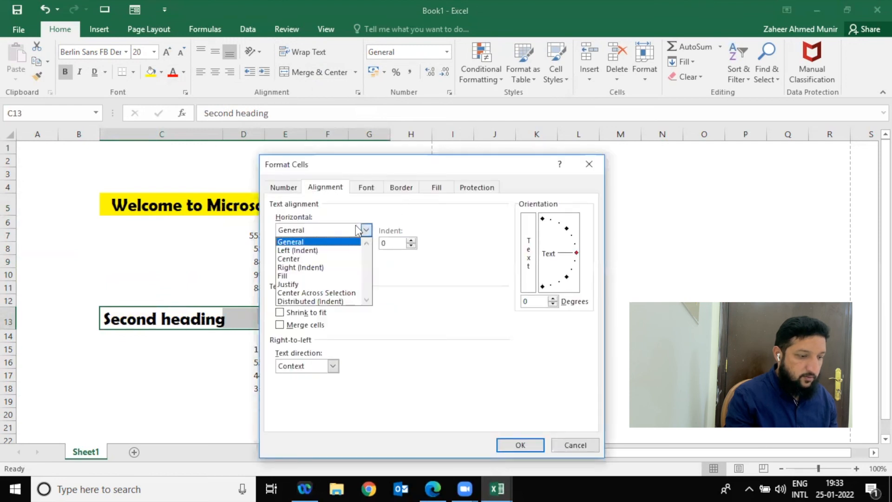
{"action": "left_click", "coordinate": [331, 293]}
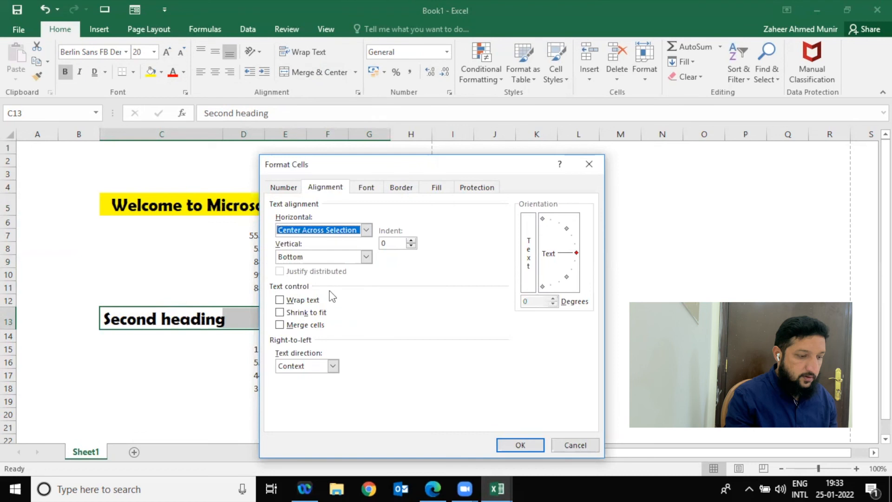
{"action": "left_click", "coordinate": [527, 445]}
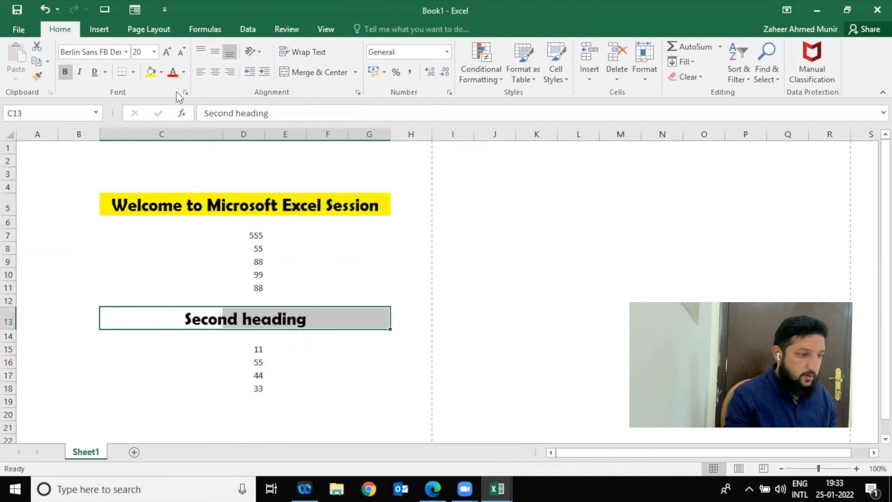
{"action": "left_click", "coordinate": [150, 72]}
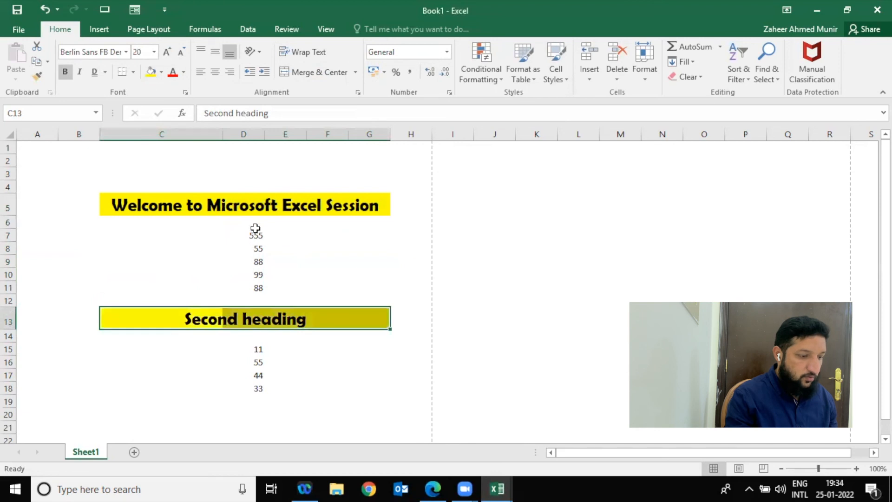
- Select only the column D cells from D6 through D18, straight across the second heading
{"action": "left_click_drag", "start_coordinate": [255, 227], "coordinate": [261, 387]}
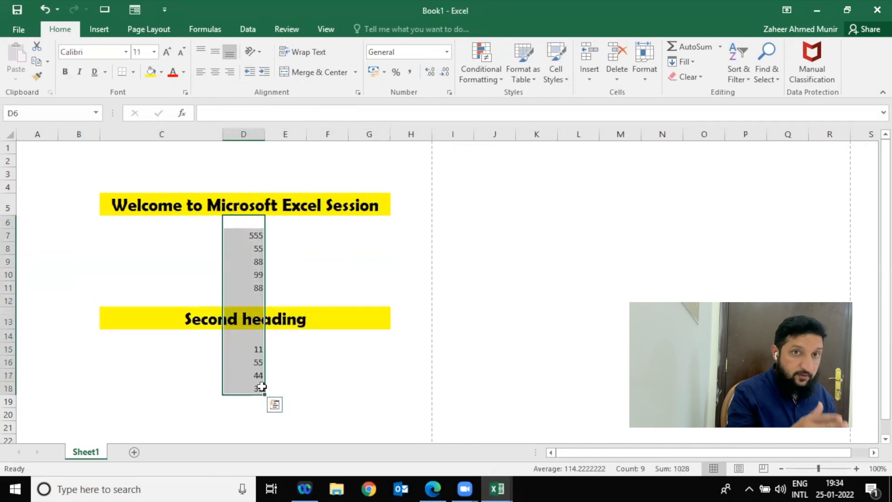
{"action": "left_click", "coordinate": [252, 412]}
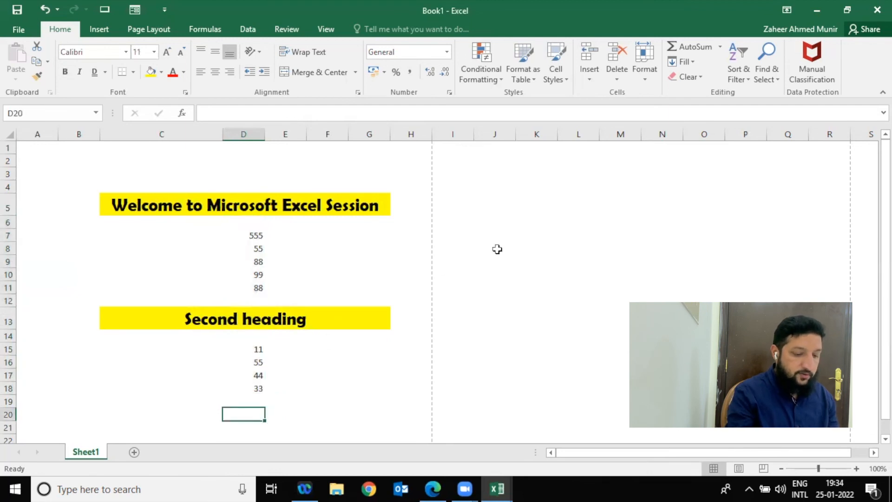
{"action": "type", "text": "s=s"}
{"action": "type", "text": "=sum"}
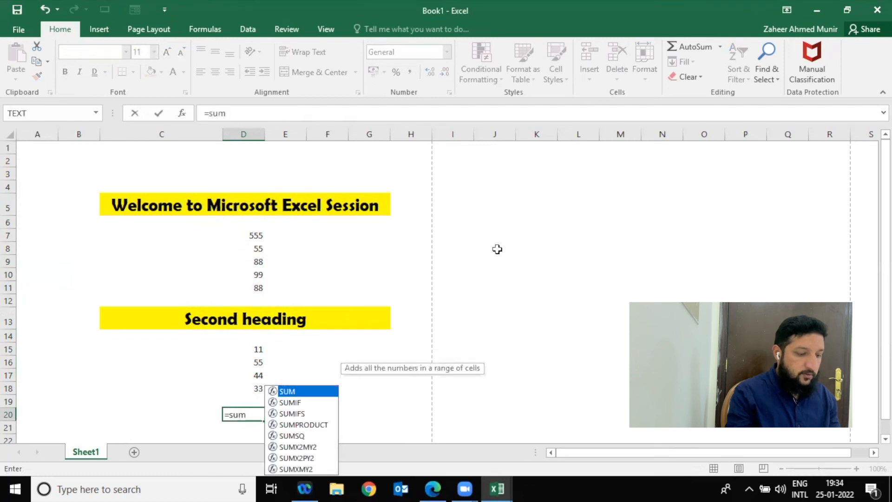
{"action": "key", "text": "Escape"}
{"action": "key", "text": "Escape"}
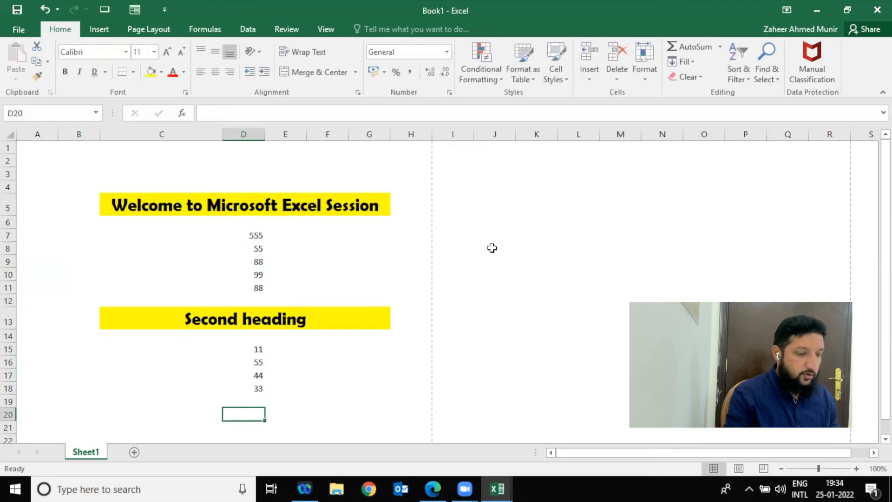
- Delete the numbers in D7:D18 and return to the title cell C5
{"action": "left_click_drag", "start_coordinate": [256, 235], "coordinate": [259, 387]}
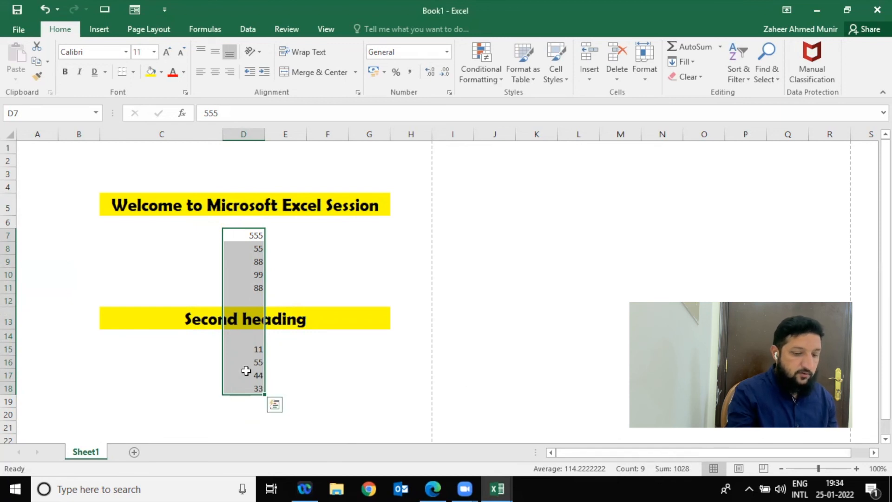
{"action": "key", "text": "Delete"}
{"action": "key", "text": "Up"}
{"action": "key", "text": "Up"}
{"action": "key", "text": "Up"}
{"action": "key", "text": "Down"}
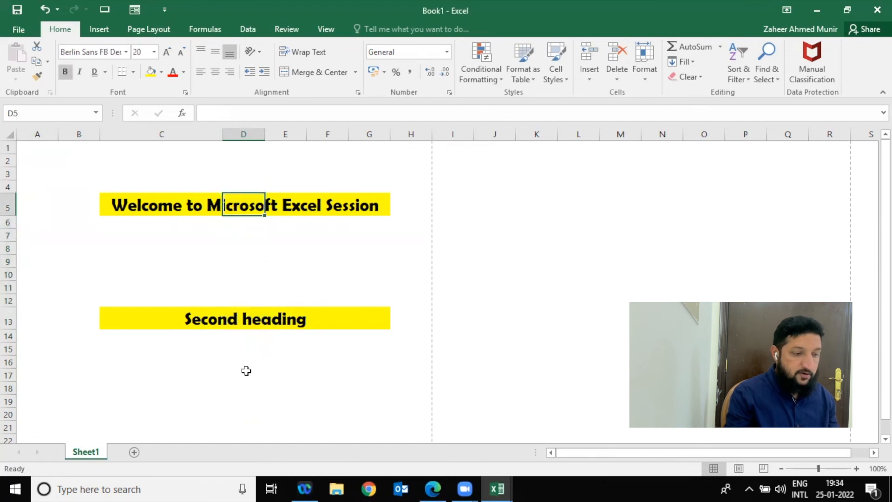
{"action": "key", "text": "Left"}
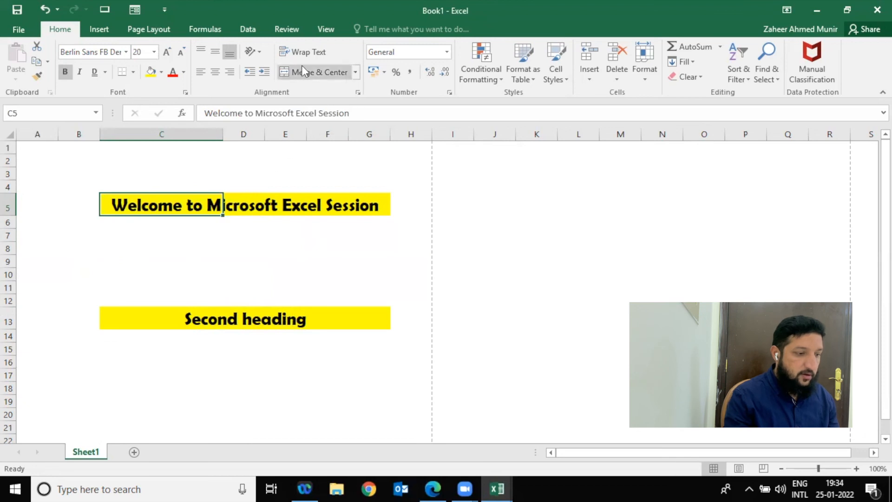
- Widen column I to more than three times its width and enter a long string of random letters in I5
{"action": "left_click", "coordinate": [466, 199]}
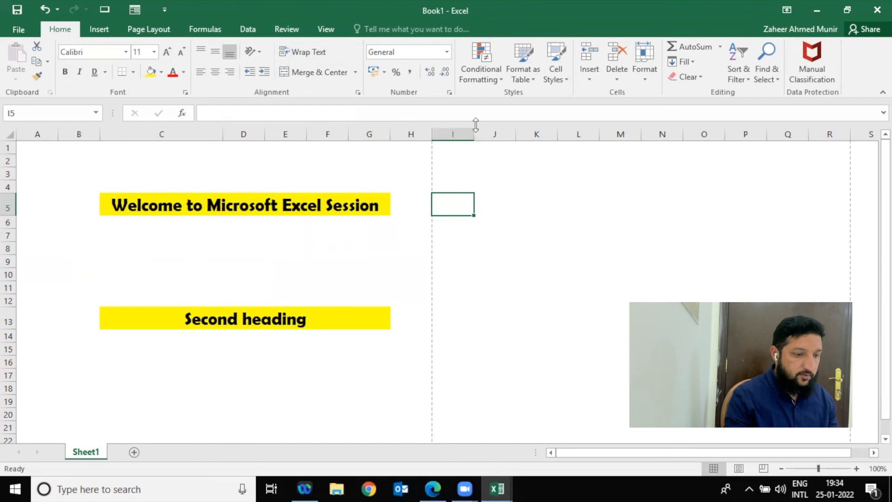
{"action": "left_click_drag", "start_coordinate": [474, 134], "coordinate": [576, 135]}
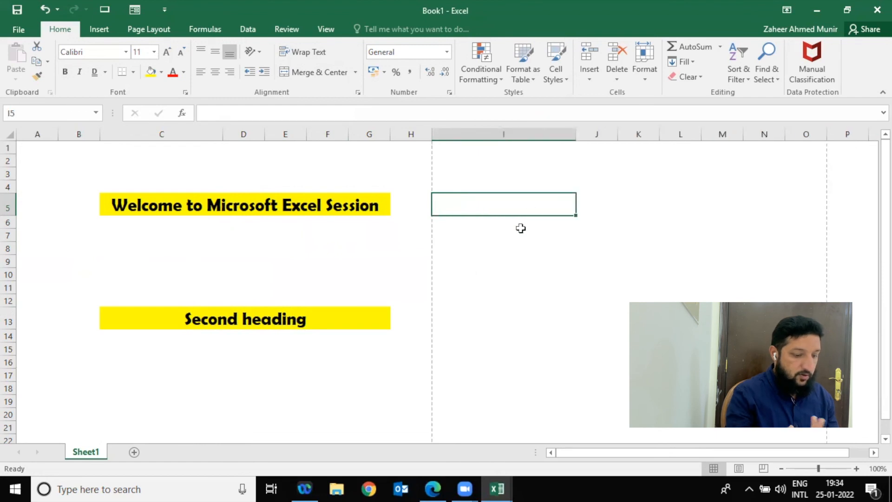
{"action": "type", "text": "`ljflsjfljflsdjfsdlfjsdlfjsdfjsdfljsd"}
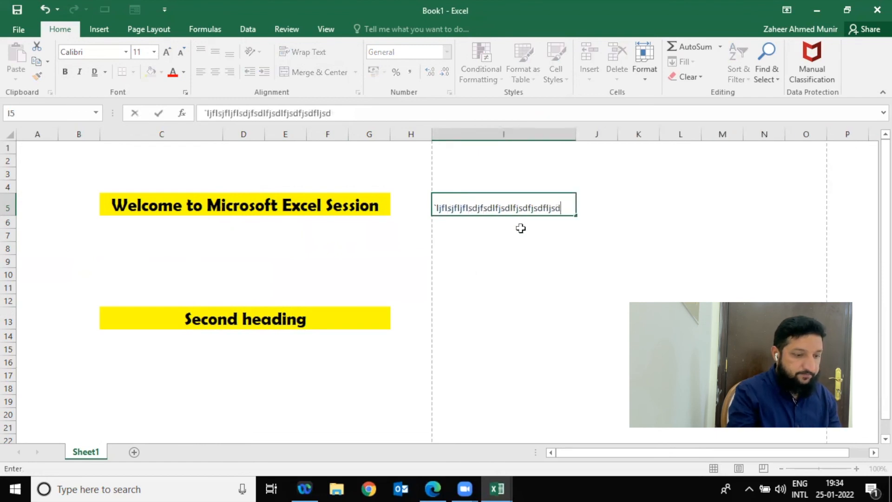
{"action": "type", "text": "fljsfldsjflsjdflsjflsjfldsjflsjflsdfjslfjsldfjsdlfjsdlfjweojlskldsjdflsdfnlsd"}
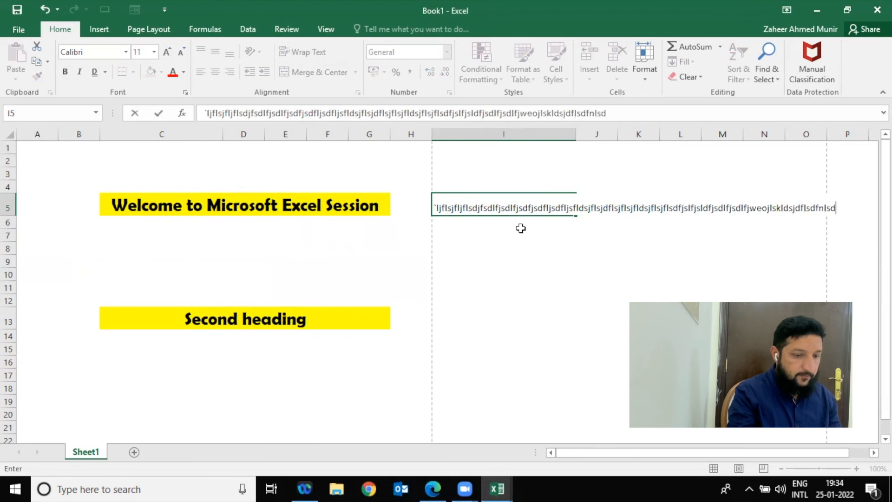
{"action": "key", "text": "Return"}
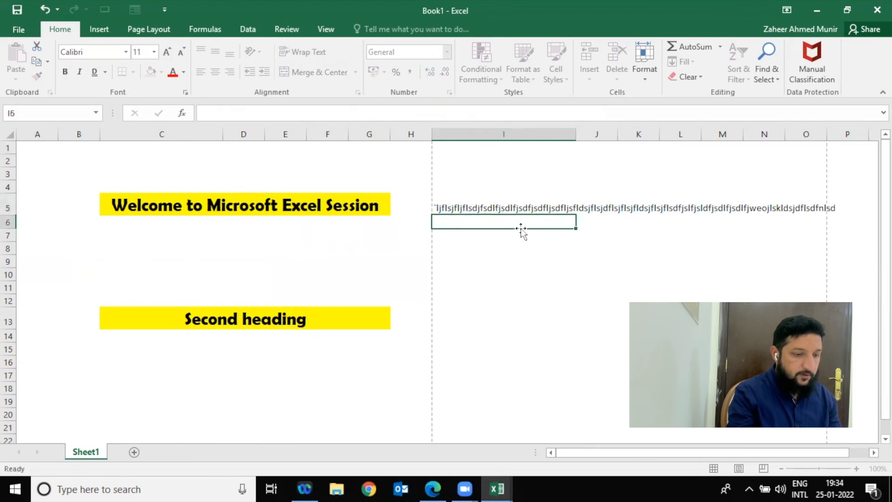
- Wrap the long text in cell I5 within the column width
{"action": "key", "text": "Up"}
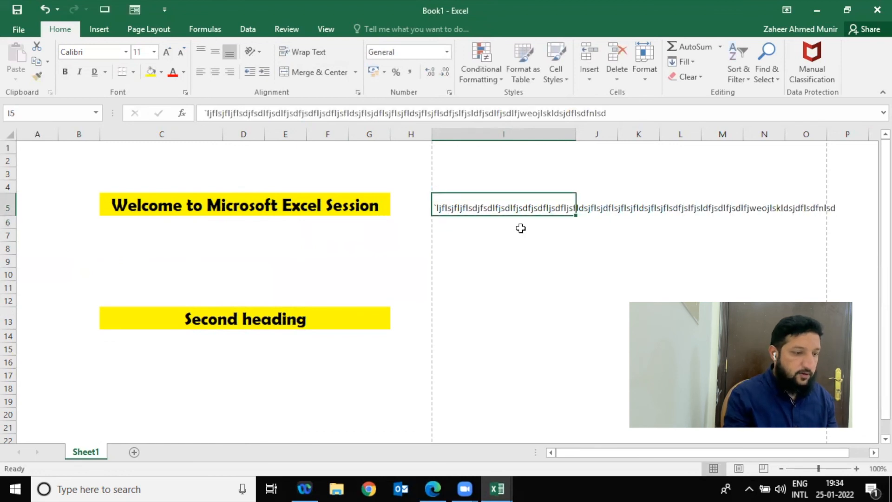
{"action": "left_click", "coordinate": [298, 53]}
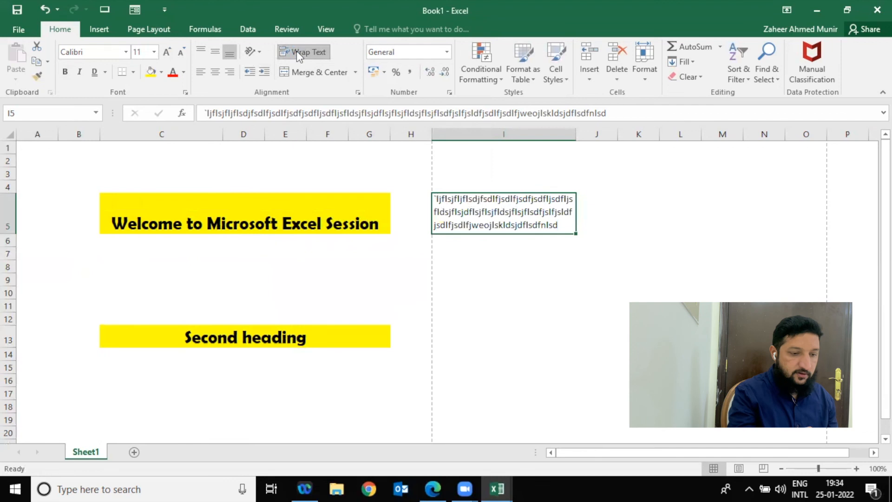